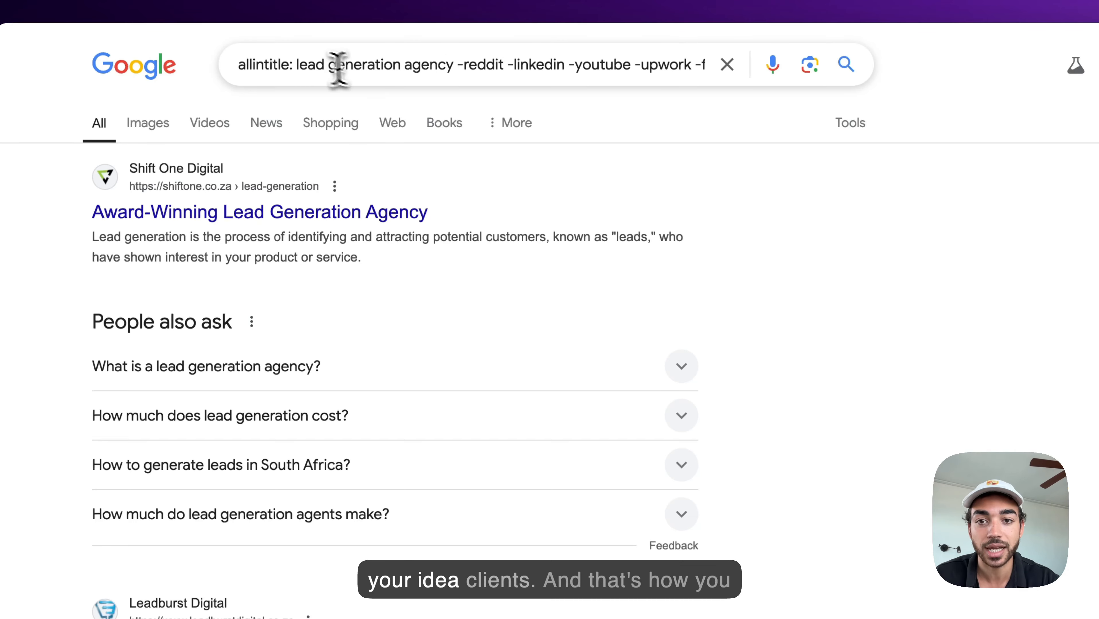
Step: Highlight the 'lead generation agency' keywords and scroll through the allintitle Google results
drag(299, 69, 461, 70)
scroll(461, 226, down, 10)
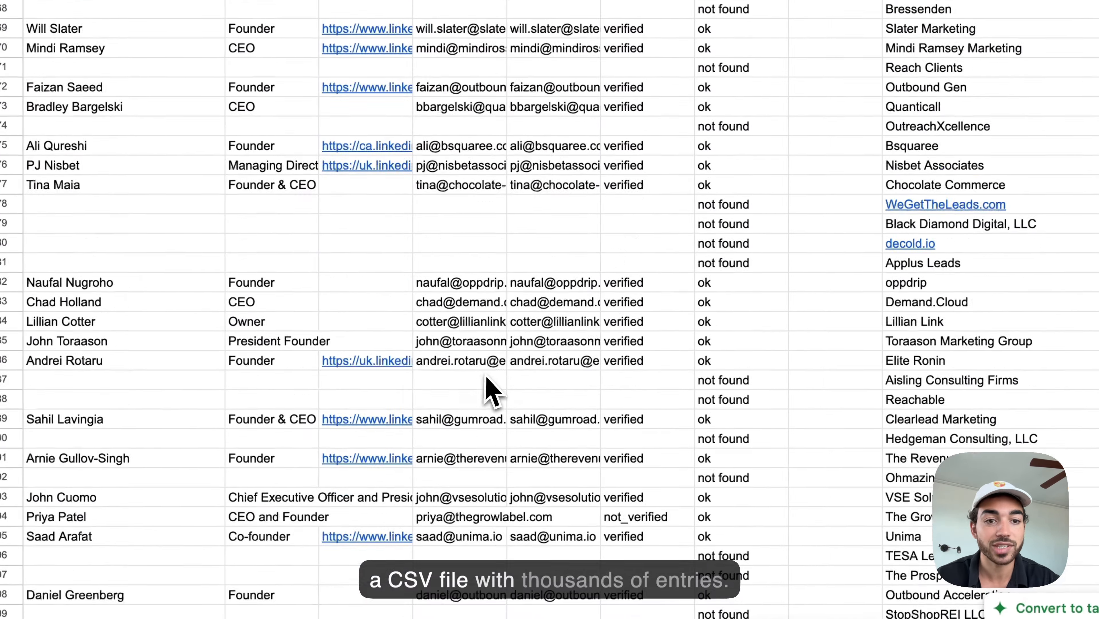
Step: Browse the lead sheet's name, email and company columns, checking the SalesLeap entry
scroll(486, 382, up, 20)
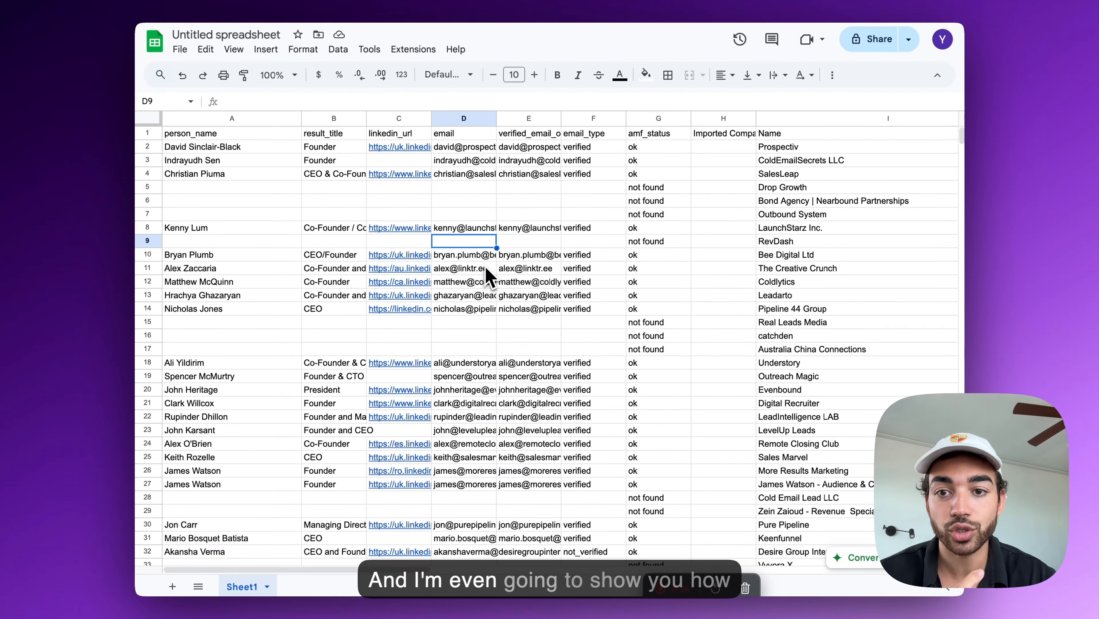
scroll(555, 197, right, 6)
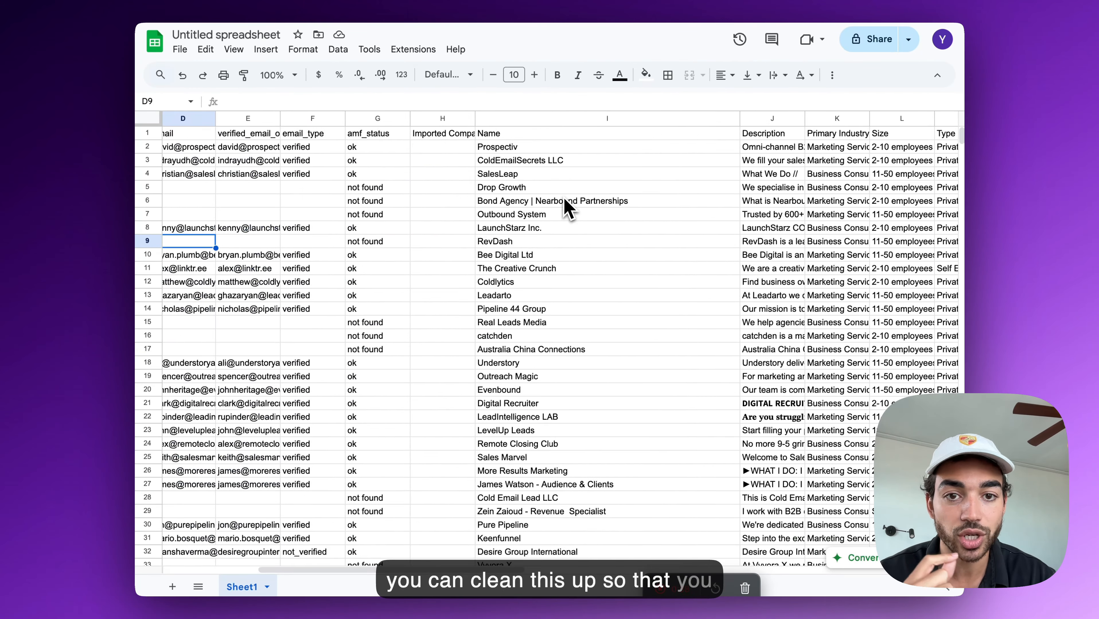
click(544, 177)
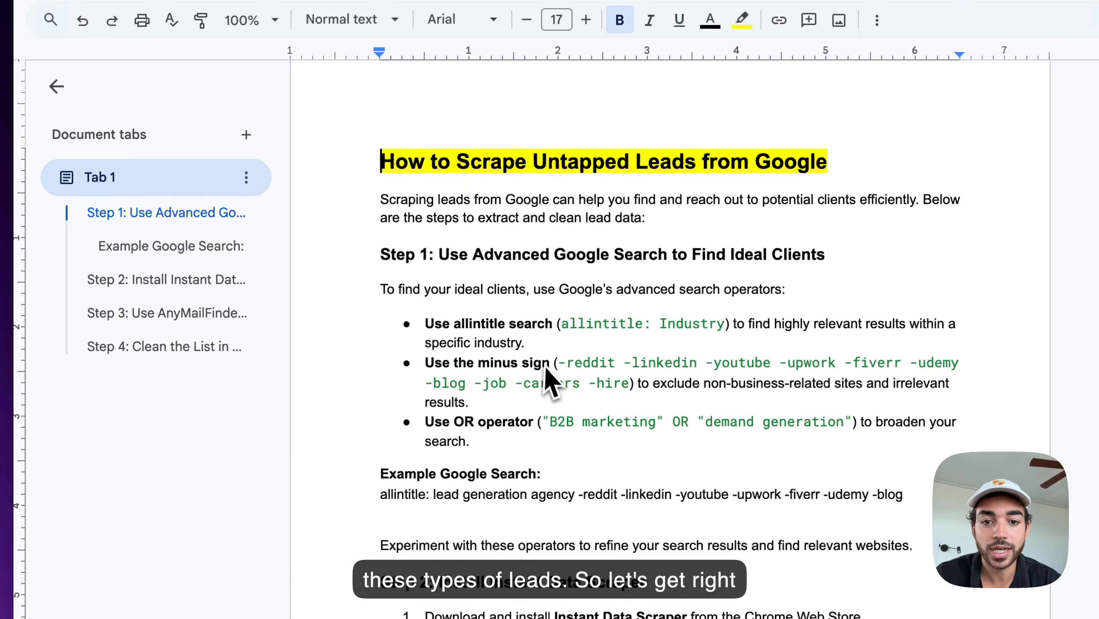
scroll(505, 306, down, 3)
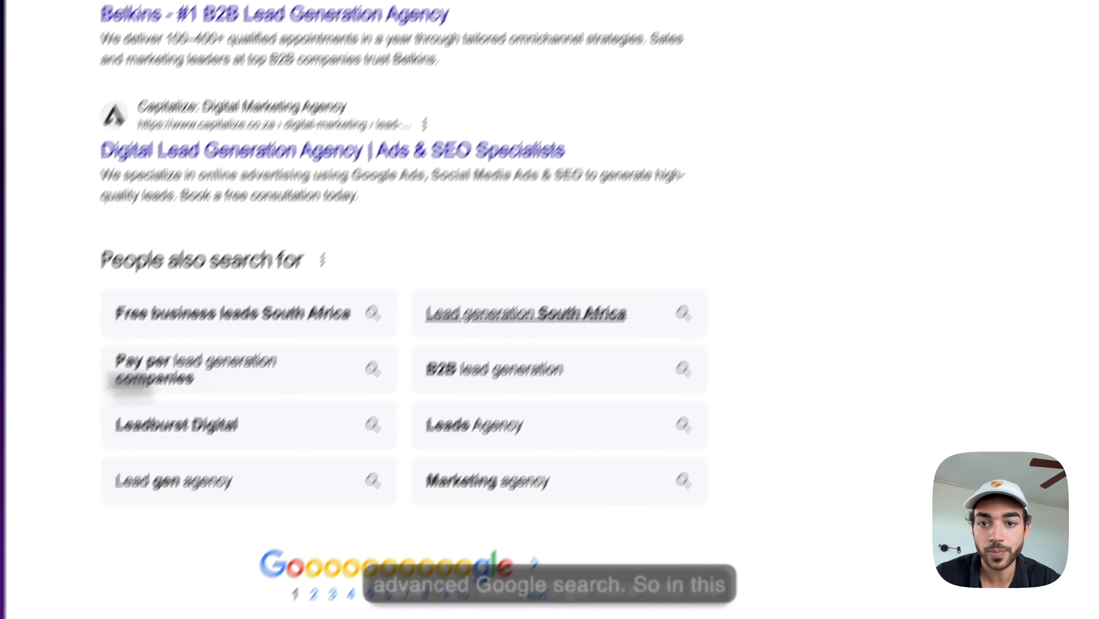
Step: Open Advanced Search and check the 'lead generation agency' keywords and excluded sites list
scroll(434, 390, up, 10)
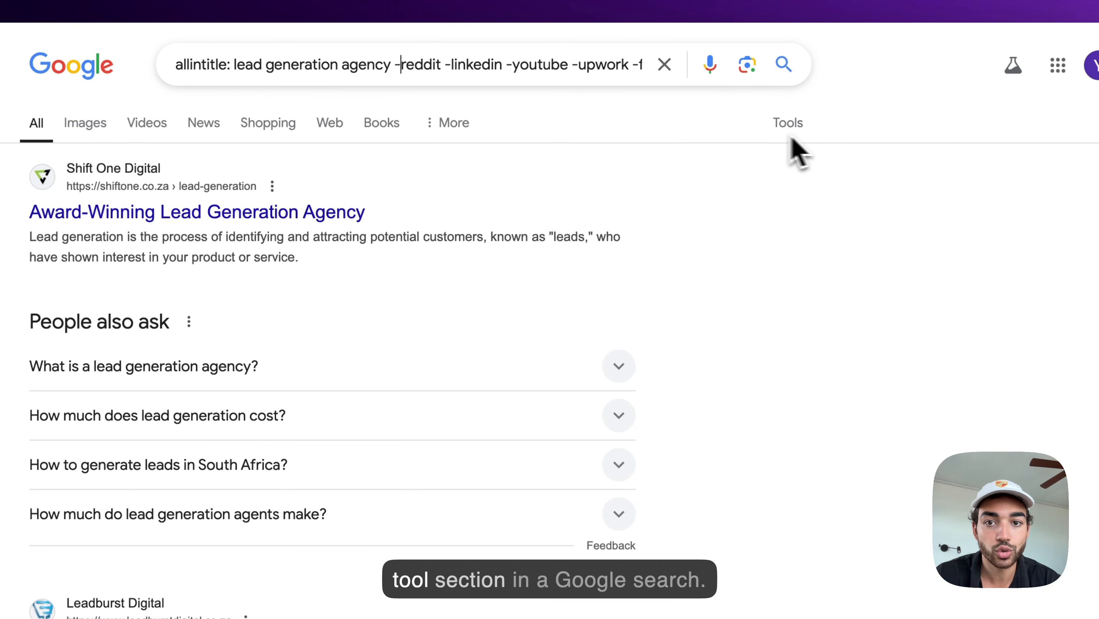
click(796, 127)
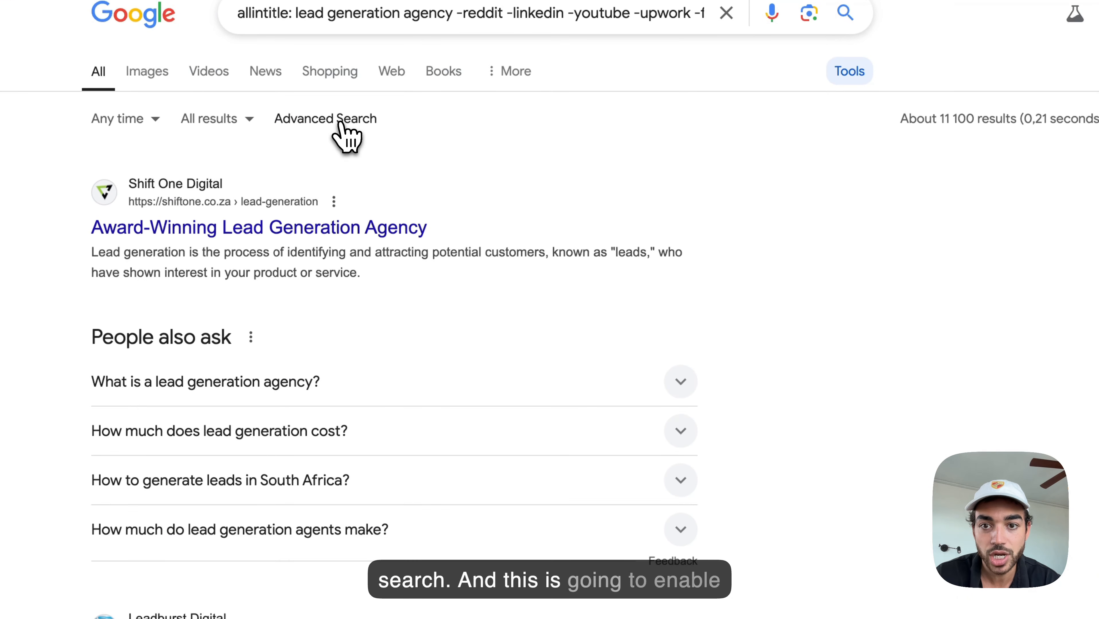
click(342, 126)
scroll(477, 250, down, 2)
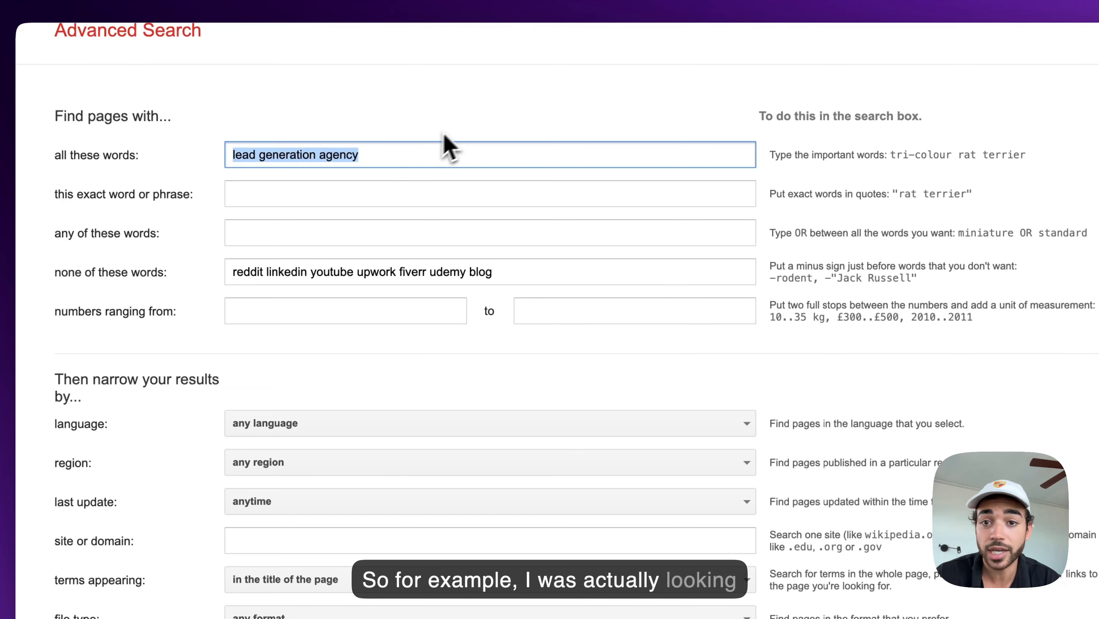
click(459, 126)
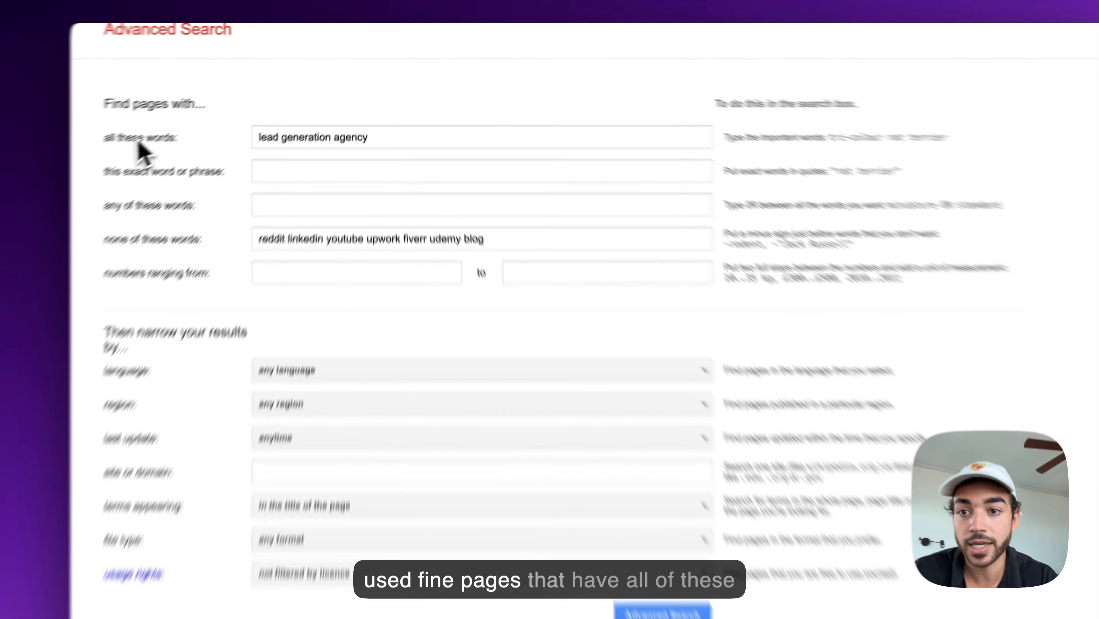
drag(162, 115, 219, 120)
click(139, 166)
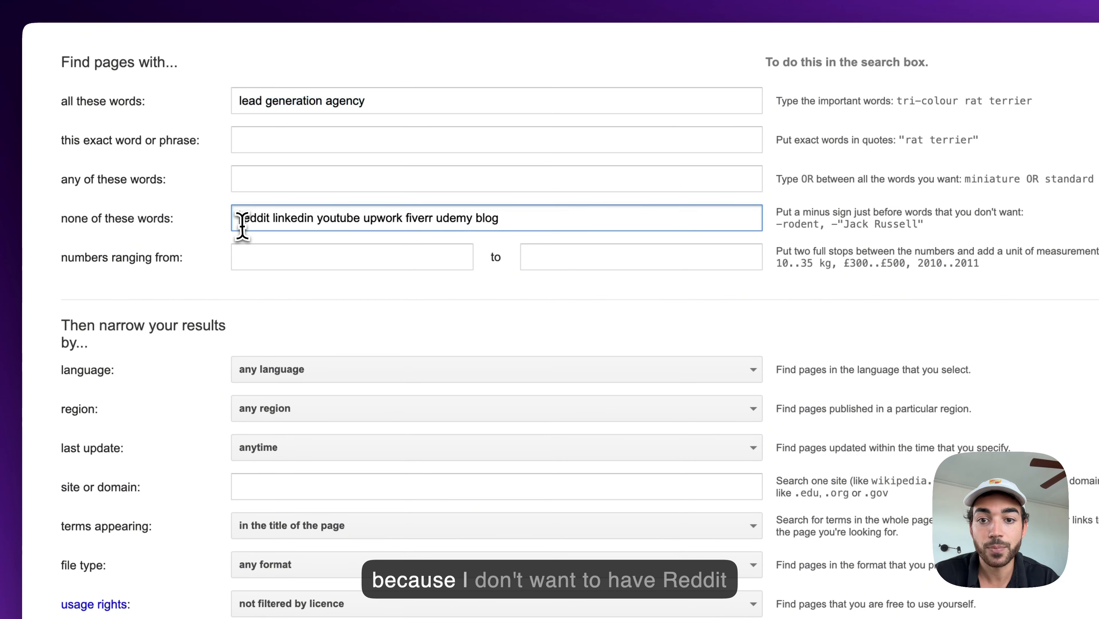
drag(238, 272, 498, 272)
click(516, 275)
Step: Leave region as any region, keep terms appearing in the page title, and run the search
scroll(328, 239, down, 2)
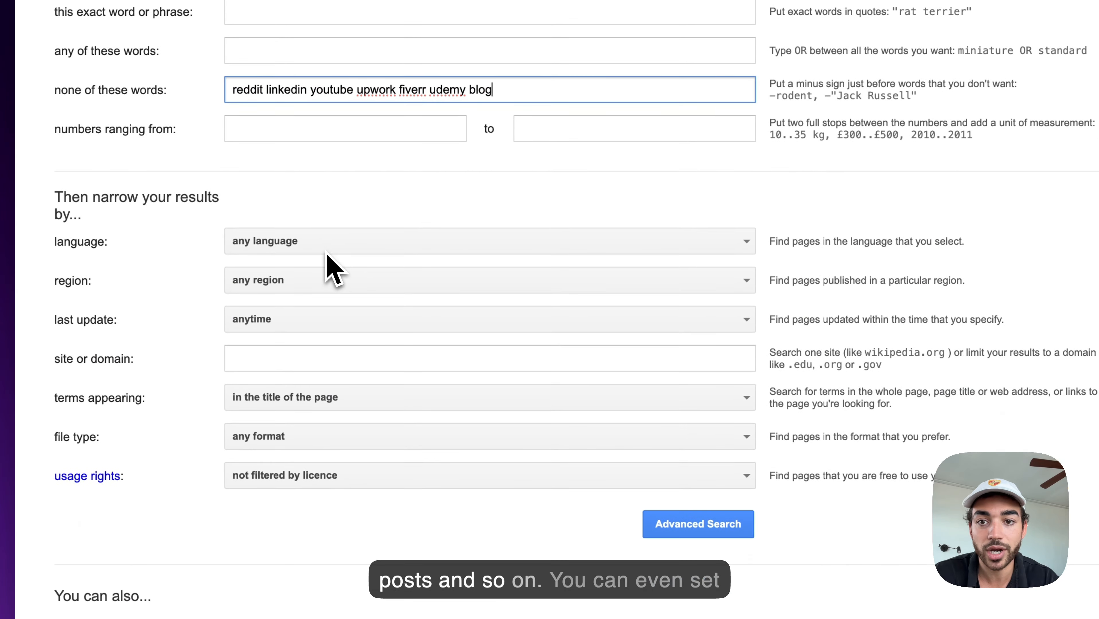
scroll(328, 163, down, 1)
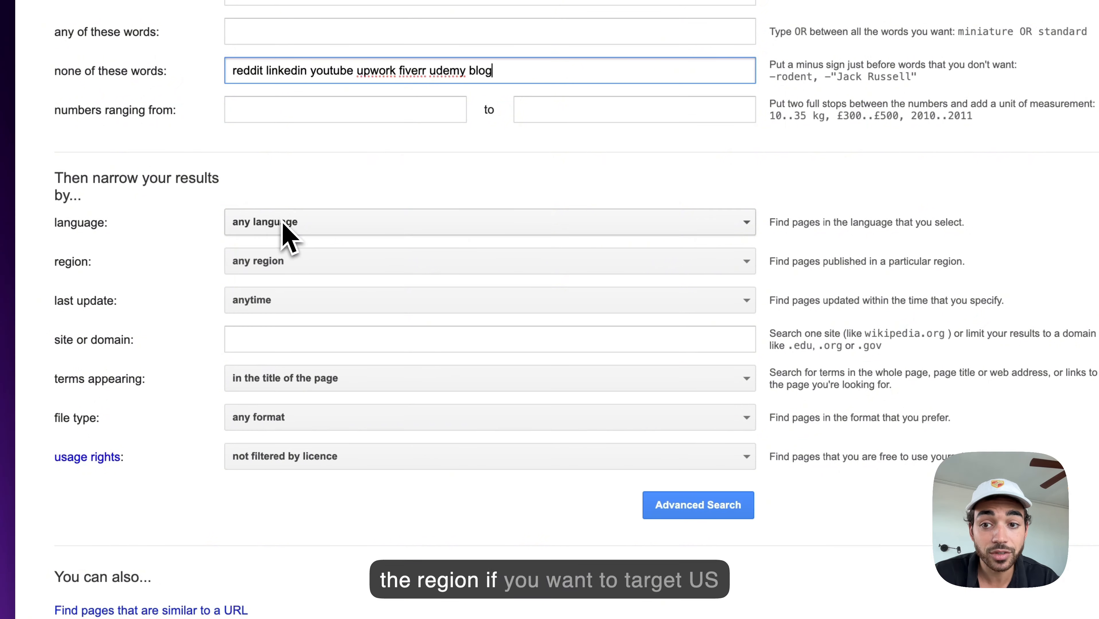
click(269, 261)
scroll(299, 428, down, 2)
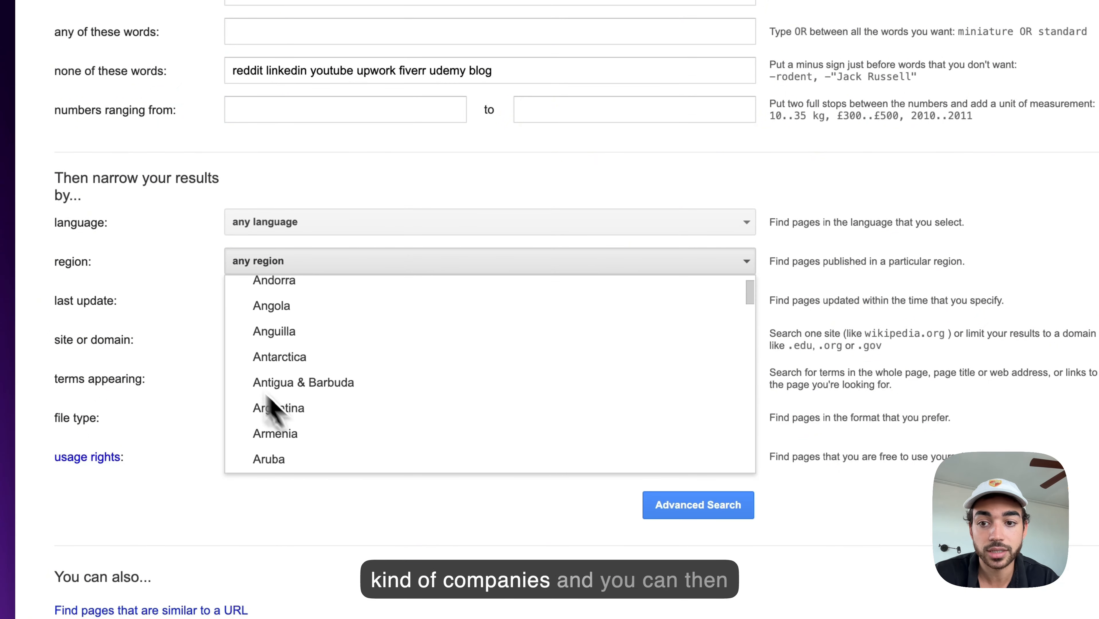
click(192, 339)
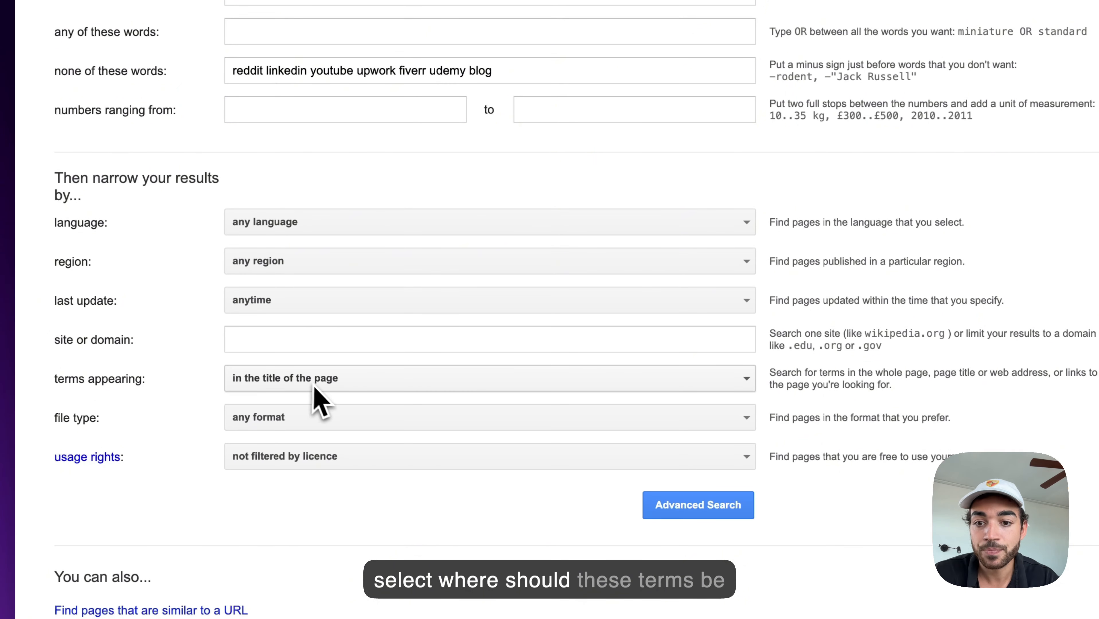
click(297, 383)
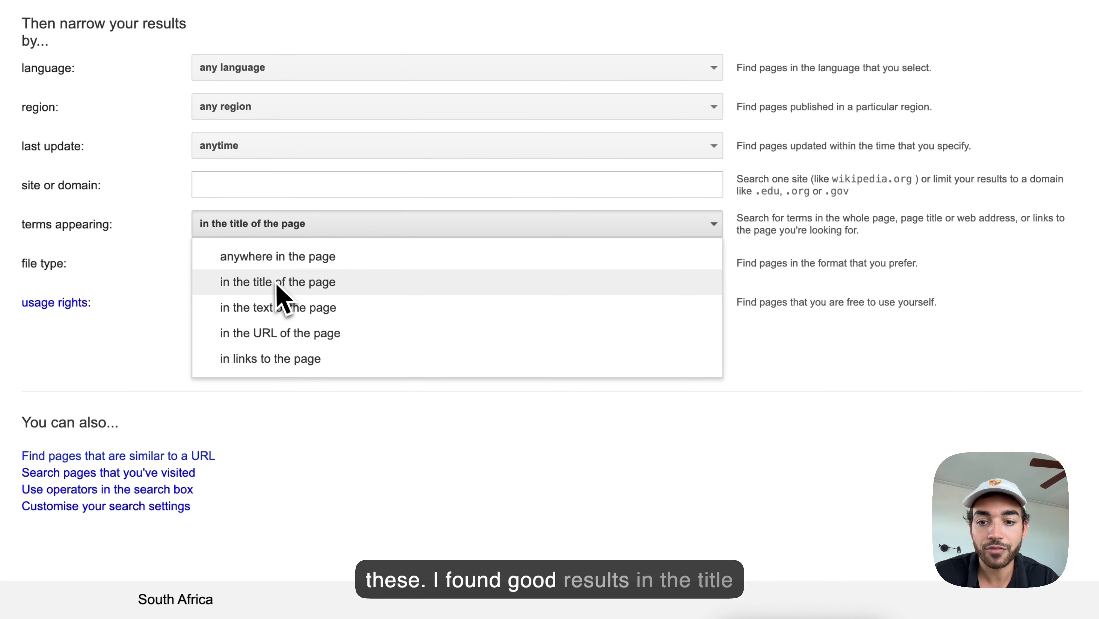
click(420, 455)
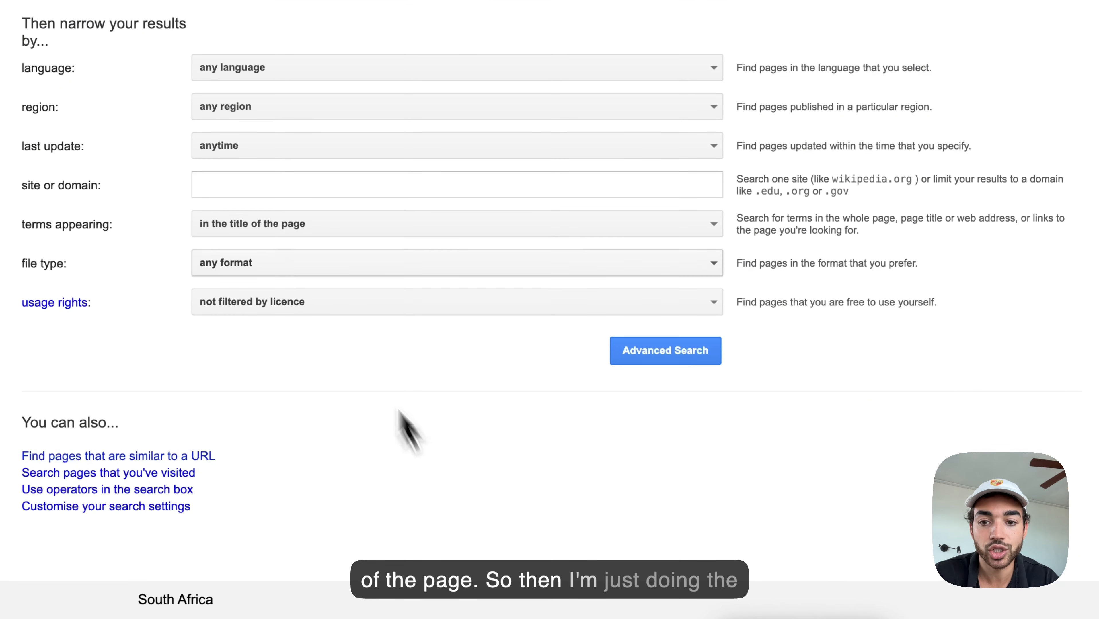
click(639, 365)
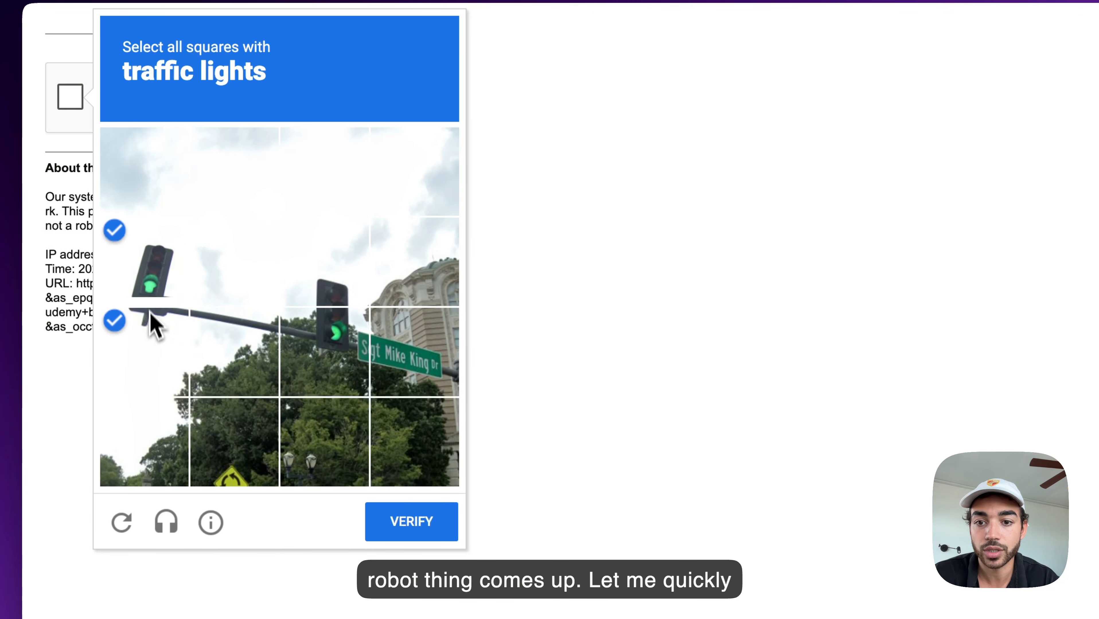
Step: Pass the reCAPTCHA by selecting the traffic-light tiles and verifying
click(314, 351)
click(411, 520)
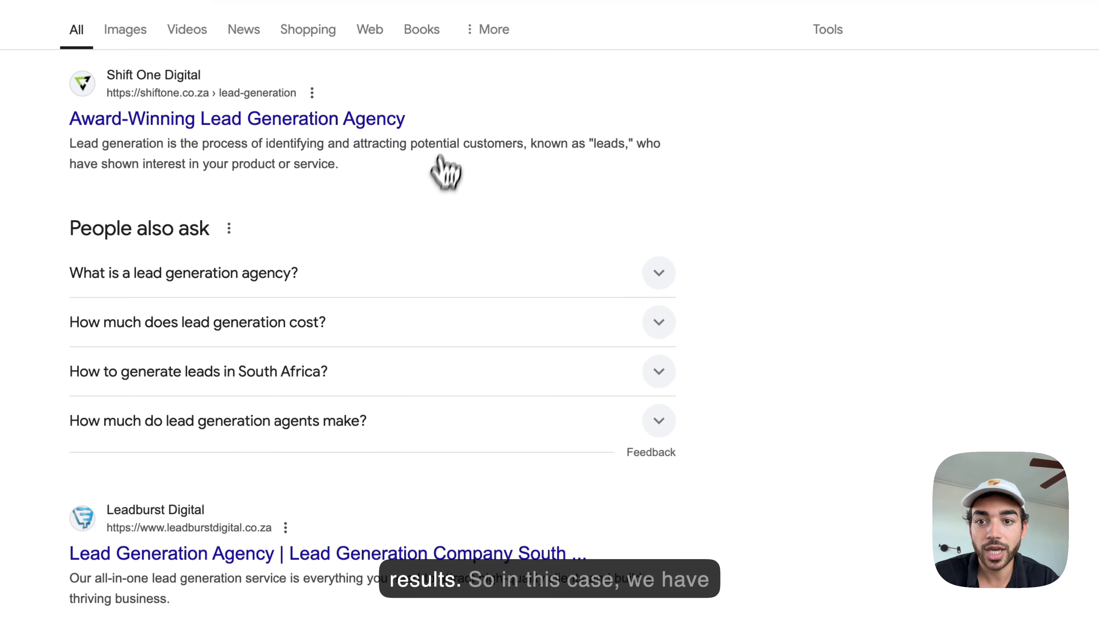
scroll(434, 243, down, 10)
scroll(432, 304, up, 10)
click(777, 103)
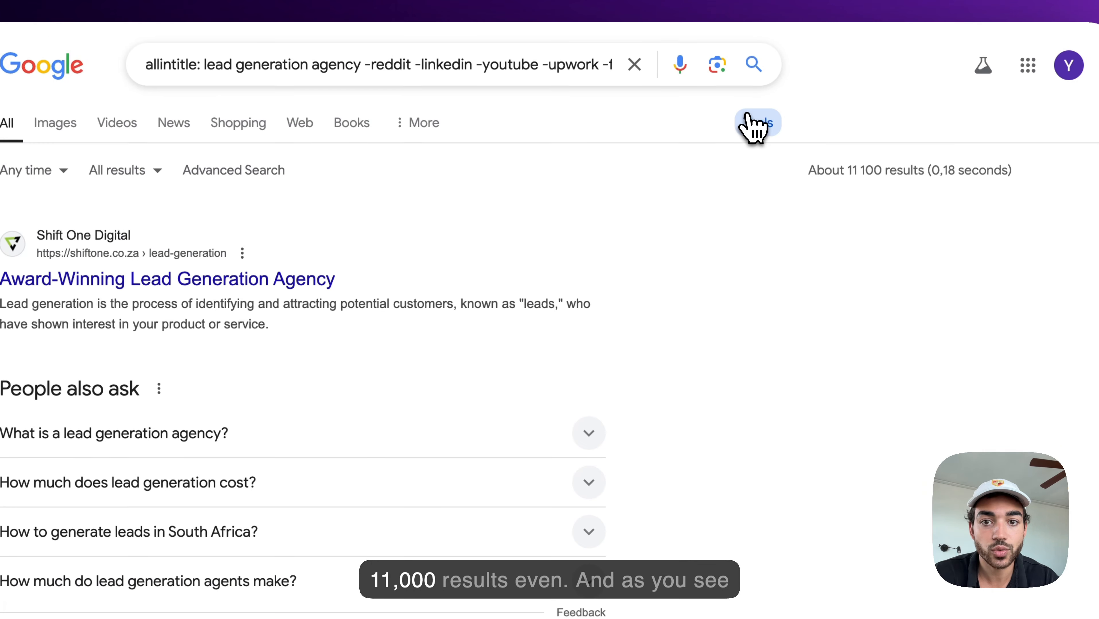
click(758, 124)
Step: Scroll the lead generation agency results and go to results page 2
scroll(535, 338, down, 10)
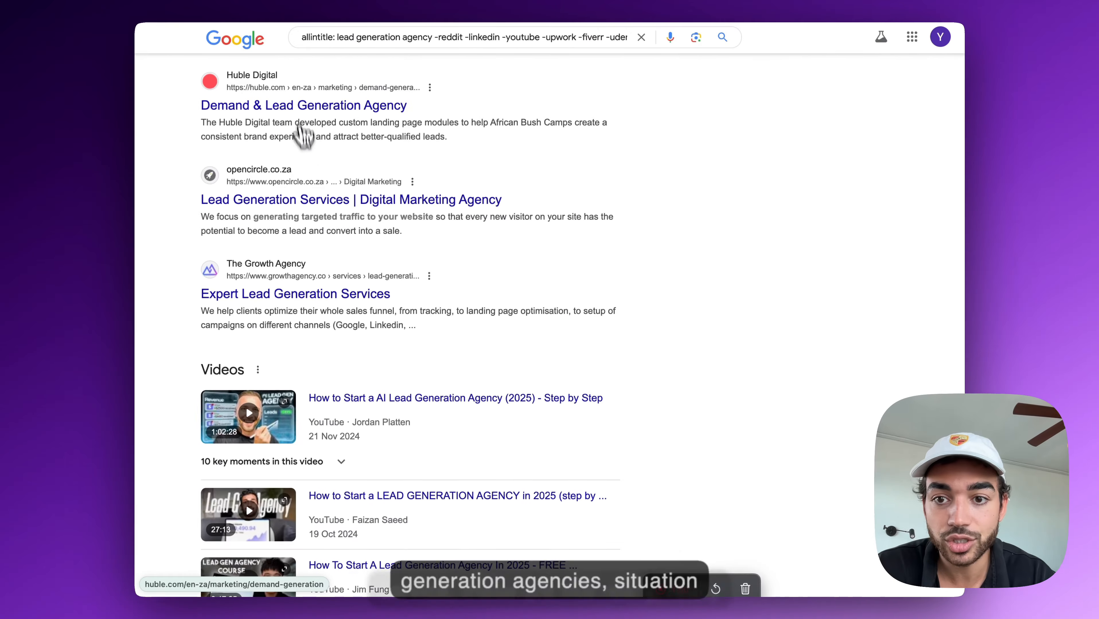
scroll(227, 304, down, 2)
scroll(293, 245, down, 20)
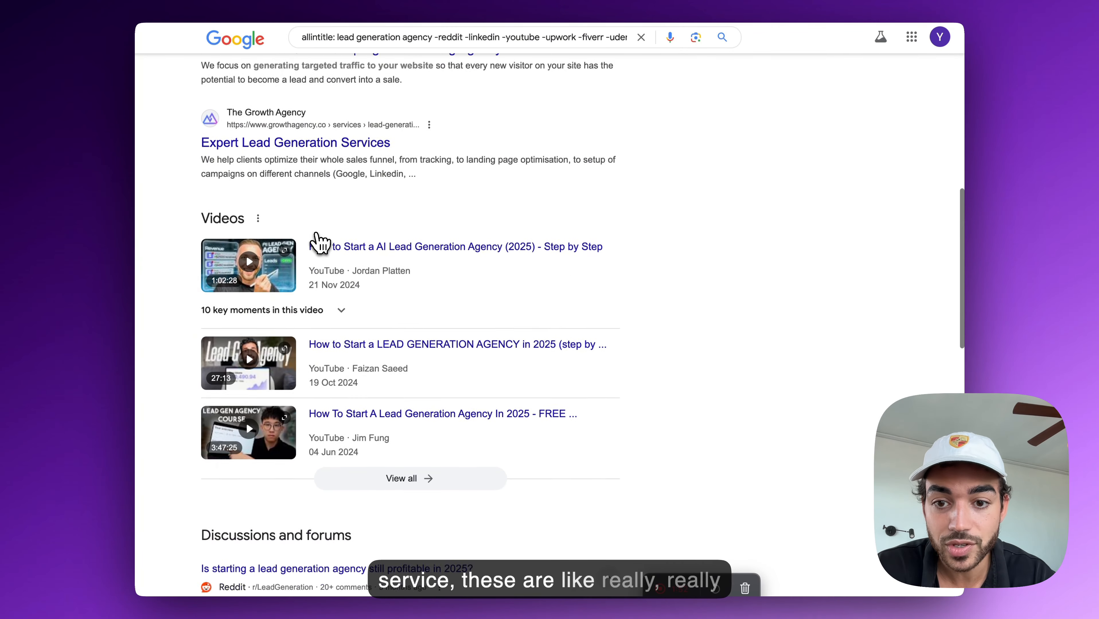
click(348, 485)
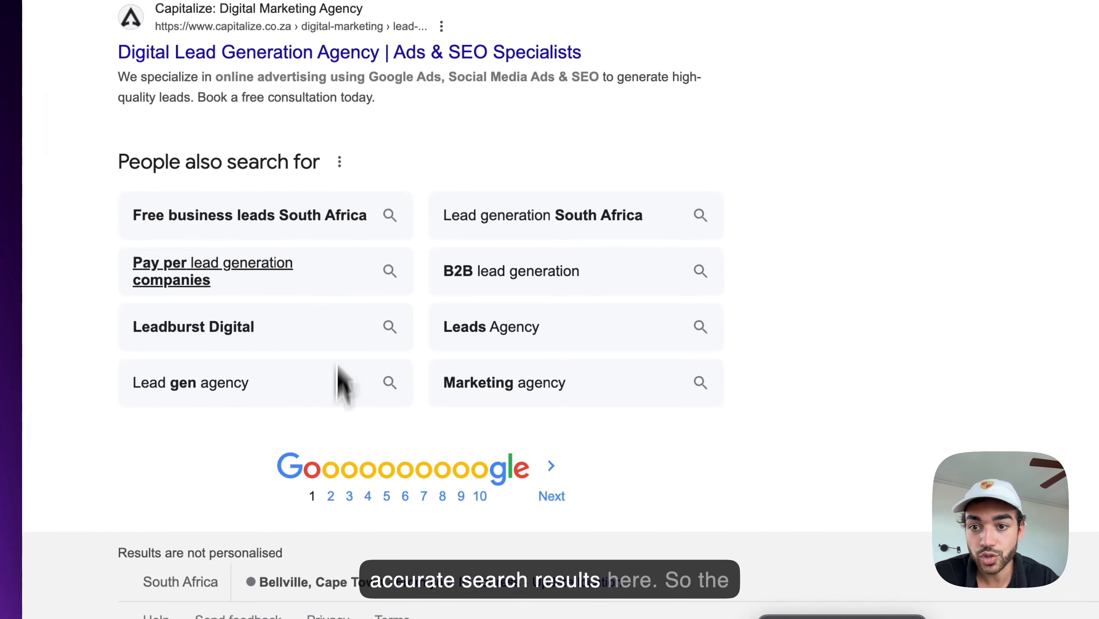
scroll(328, 299, down, 3)
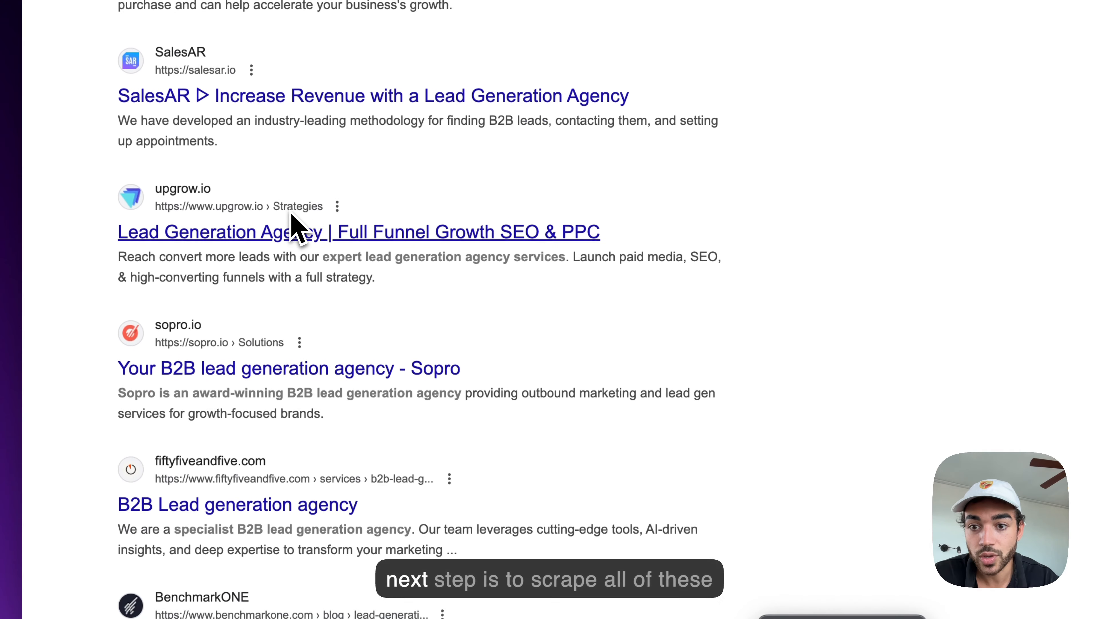
scroll(279, 221, down, 8)
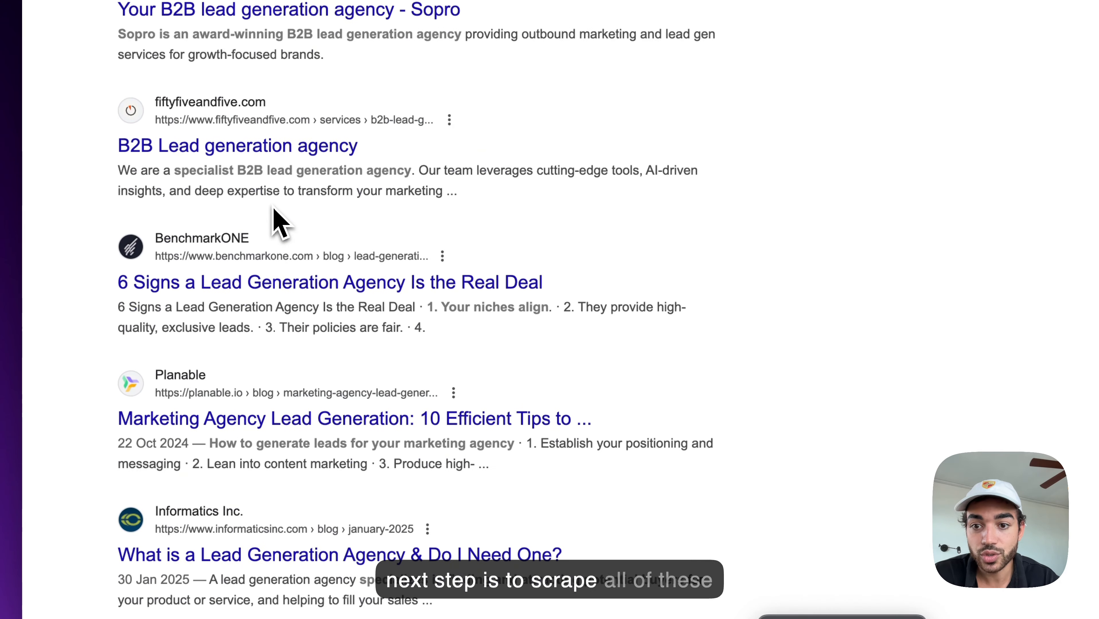
scroll(278, 220, up, 14)
scroll(286, 347, down, 20)
scroll(301, 475, down, 8)
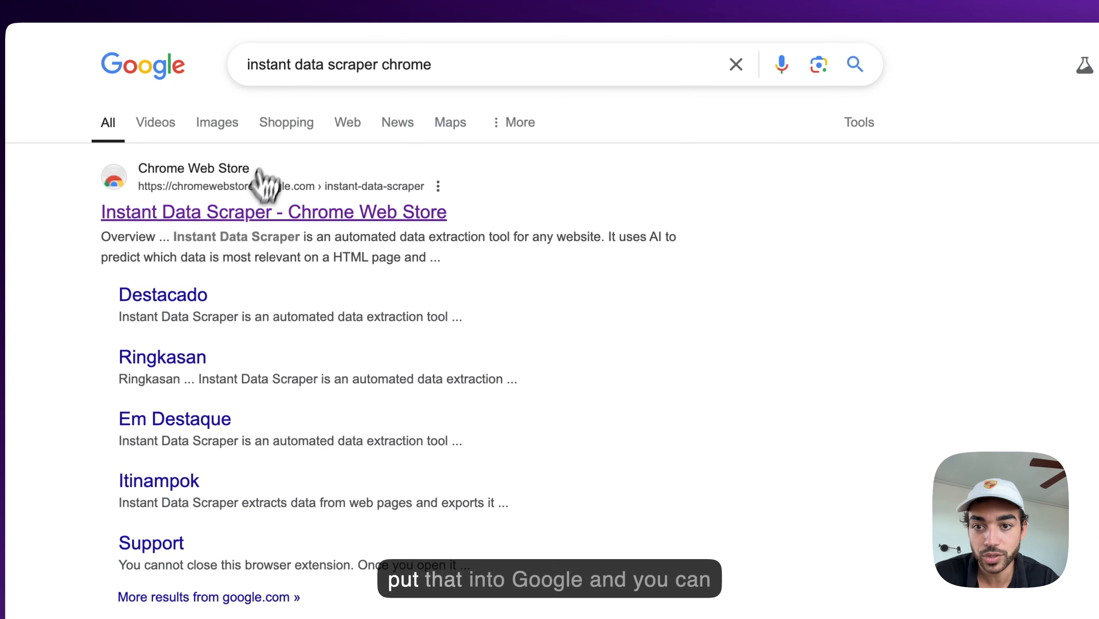
Step: Open the Instant Data Scraper Chrome Web Store listing and highlight its name
click(250, 213)
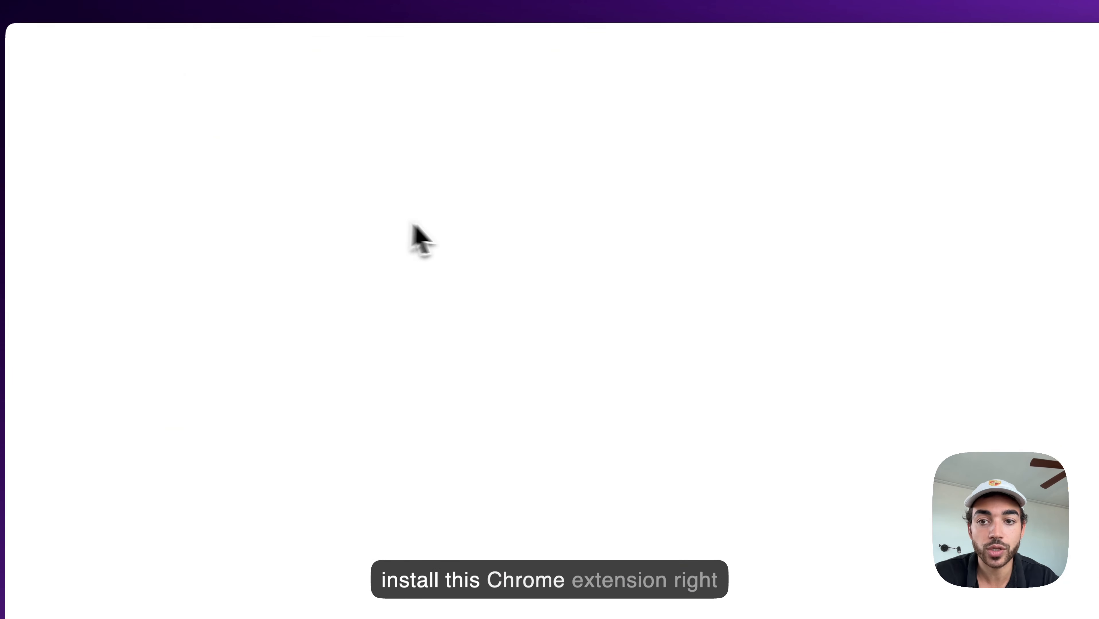
drag(305, 167, 187, 167)
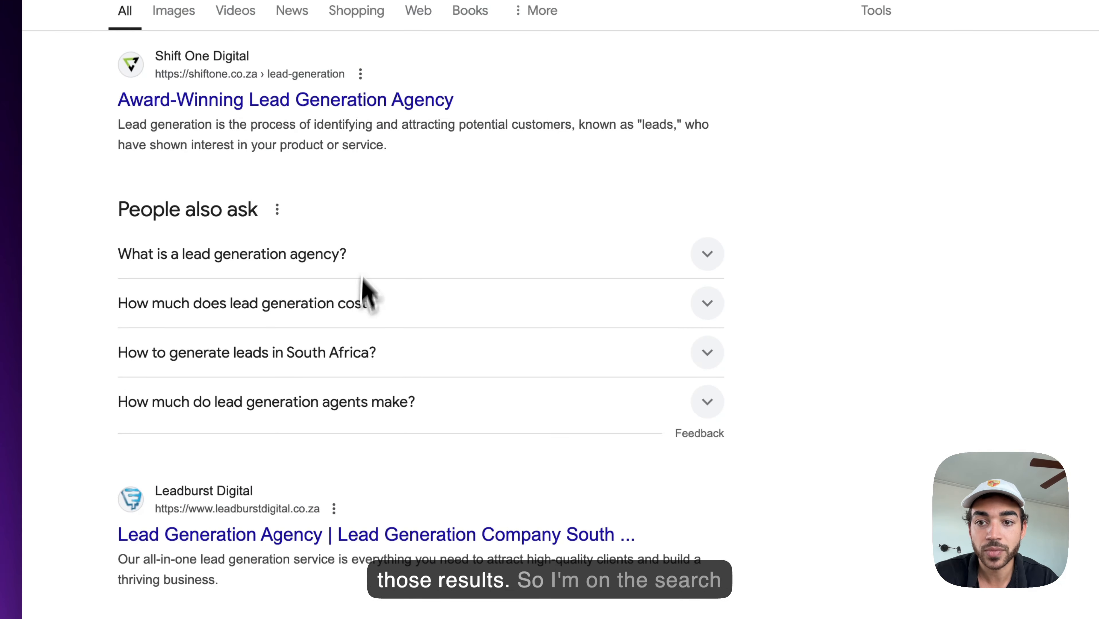
Step: Launch Instant Data Scraper and switch to the table holding the Google results
scroll(362, 277, down, 20)
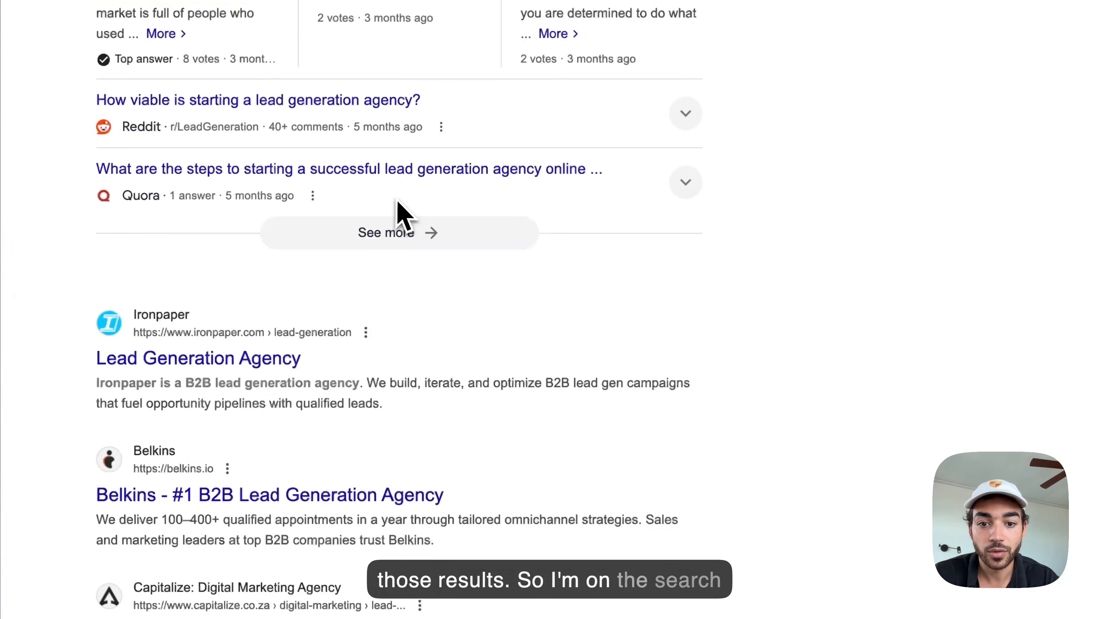
scroll(397, 397, up, 20)
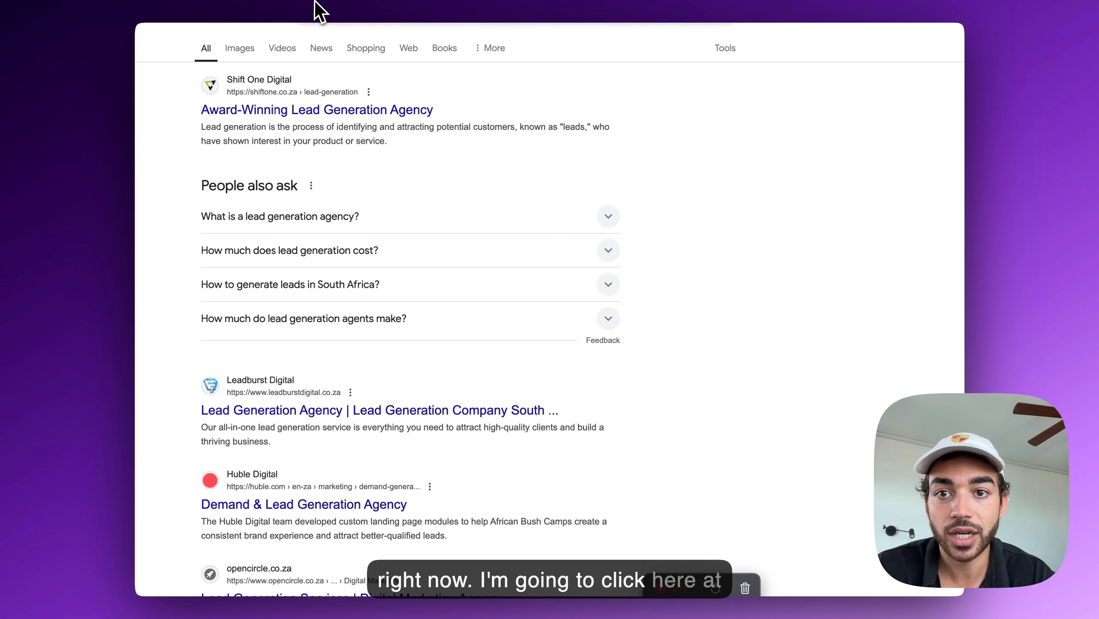
click(289, 7)
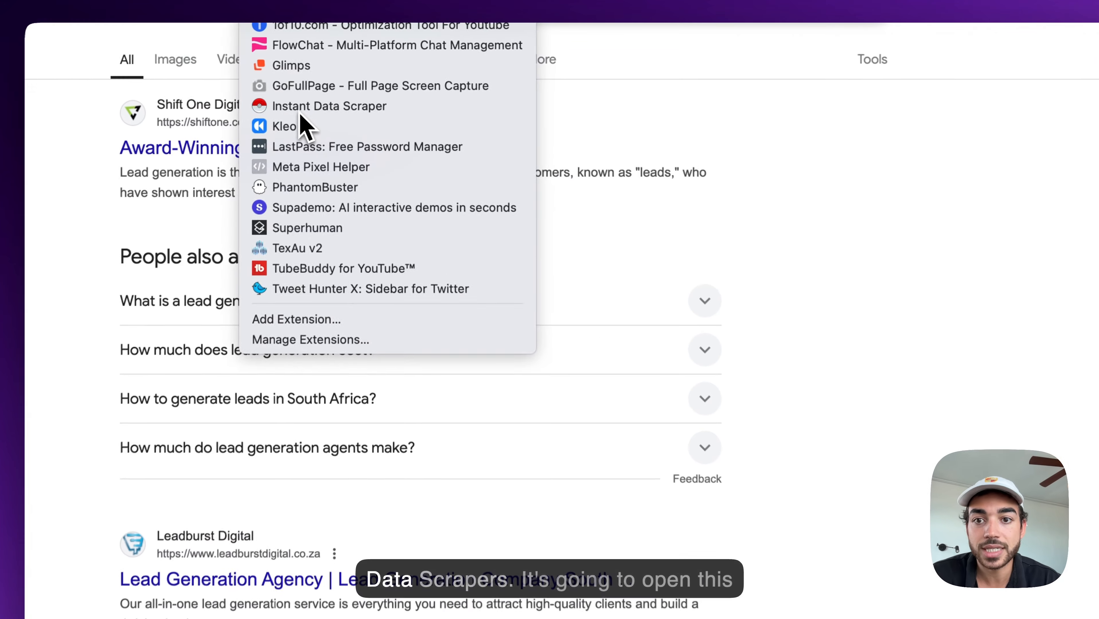
click(329, 81)
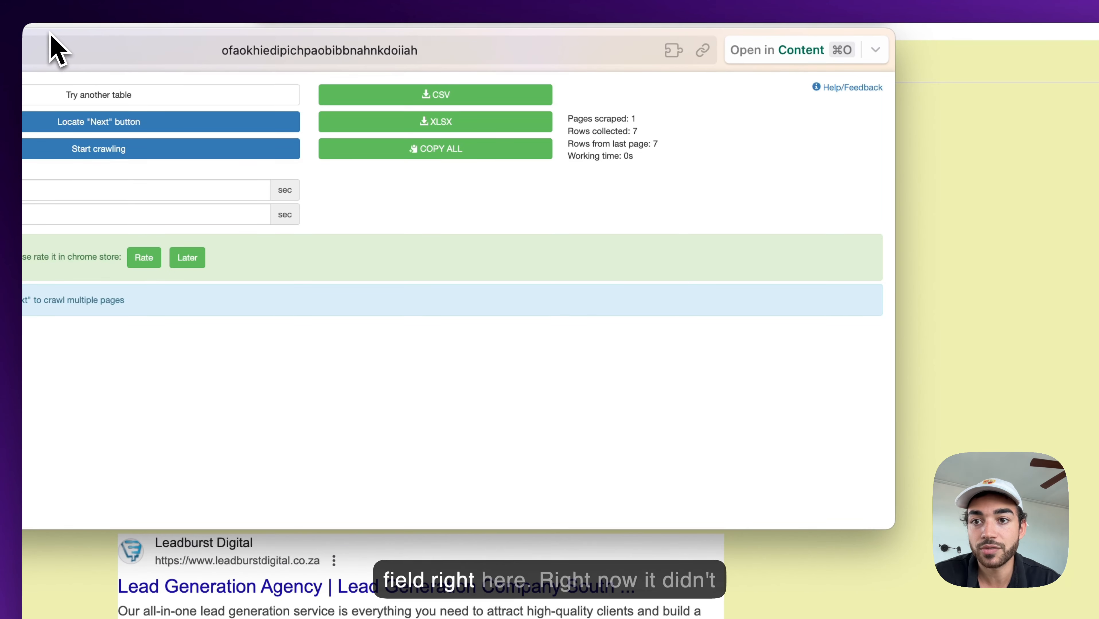
drag(53, 35, 576, 137)
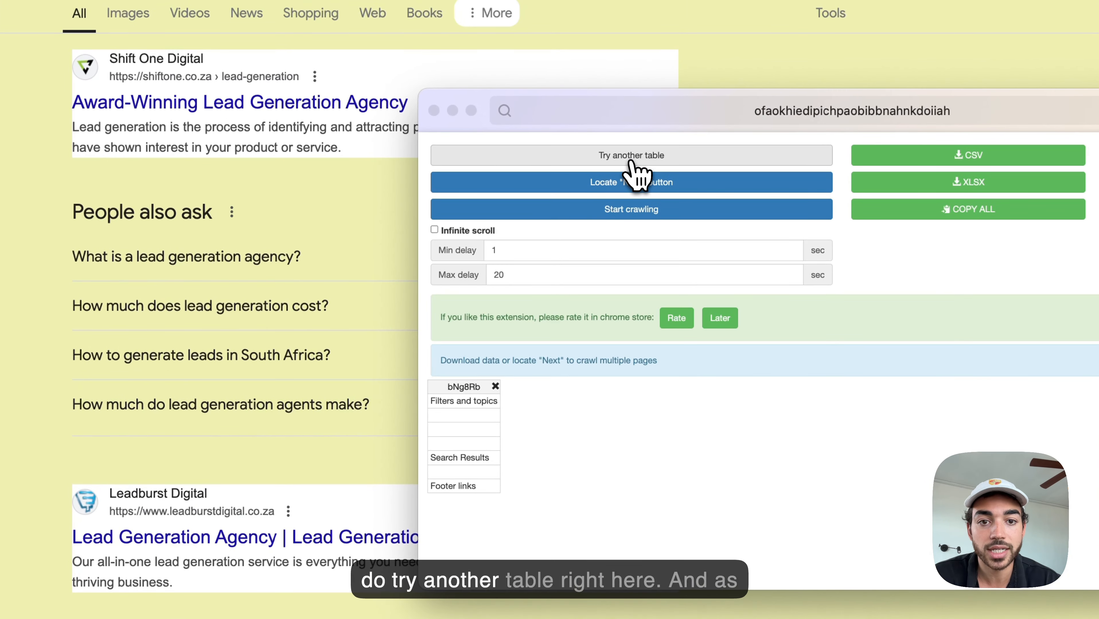
click(657, 113)
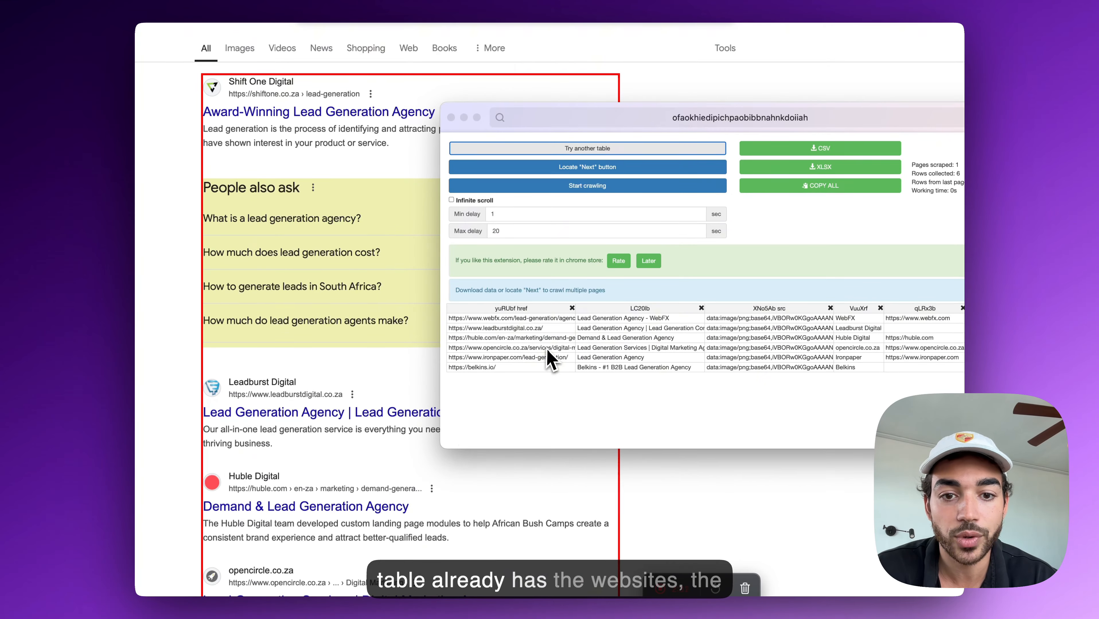
Step: Rename the first column to Websites and mark Google's Next link for paging
click(508, 309)
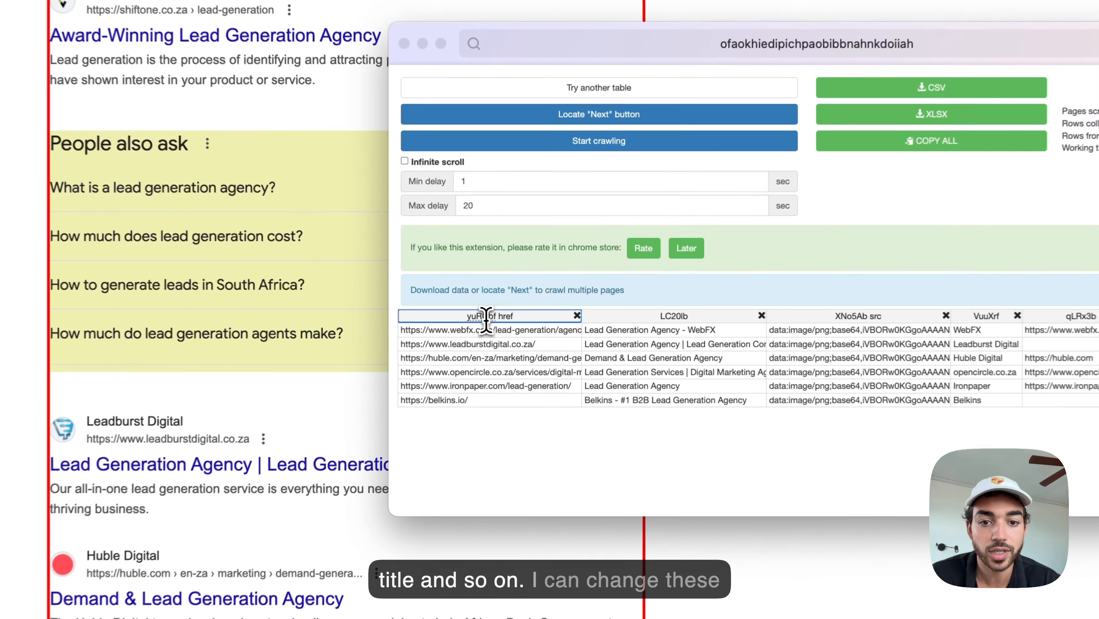
triple_click(486, 320)
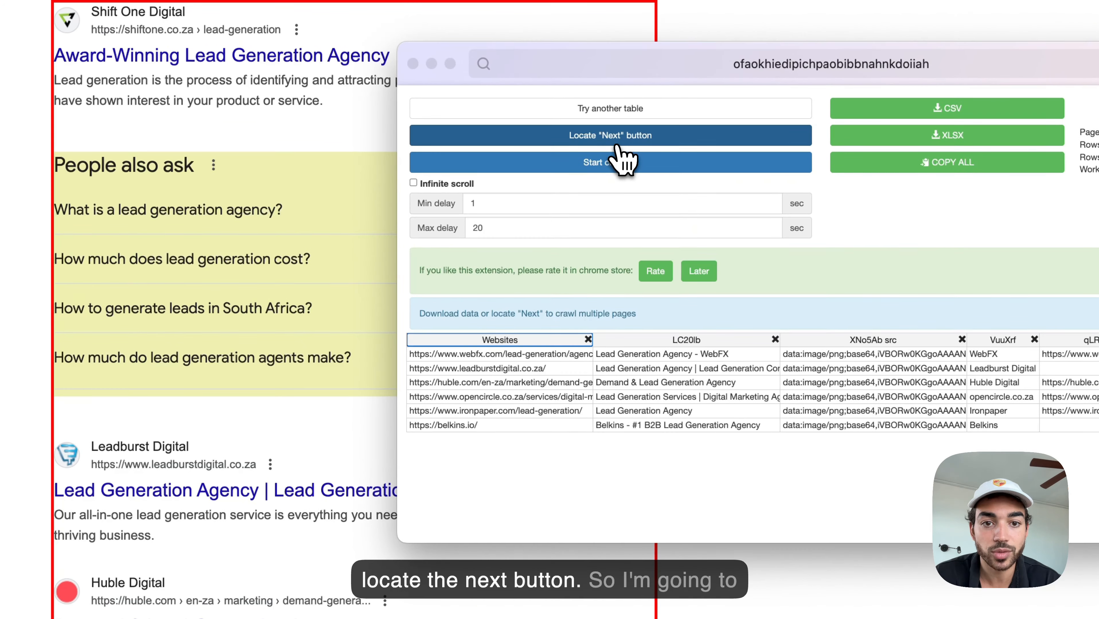
click(620, 154)
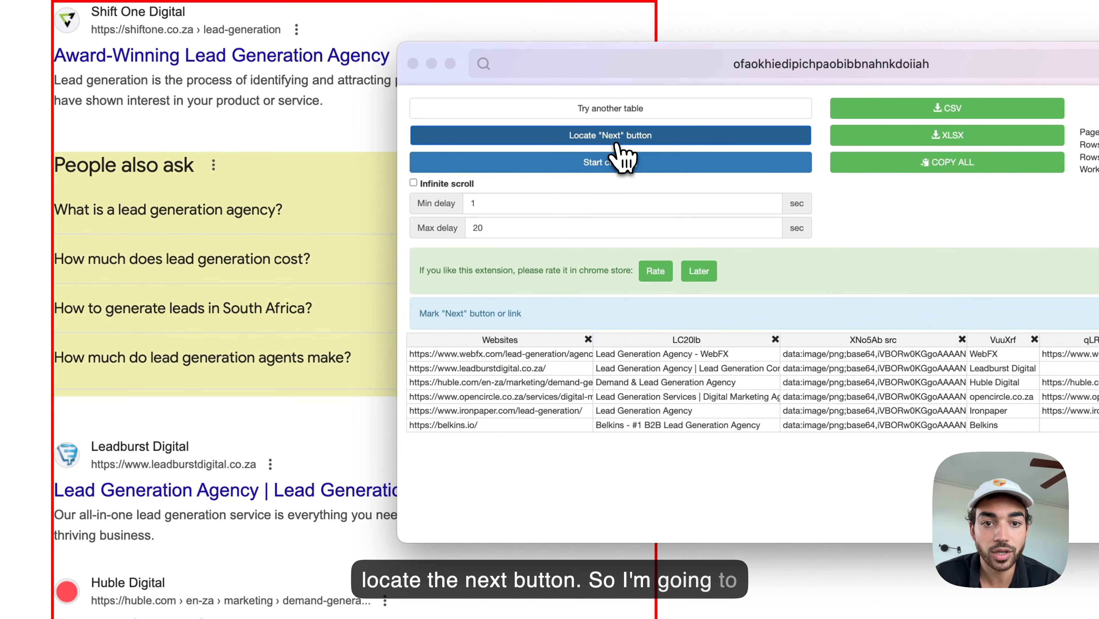
scroll(368, 528, down, 10)
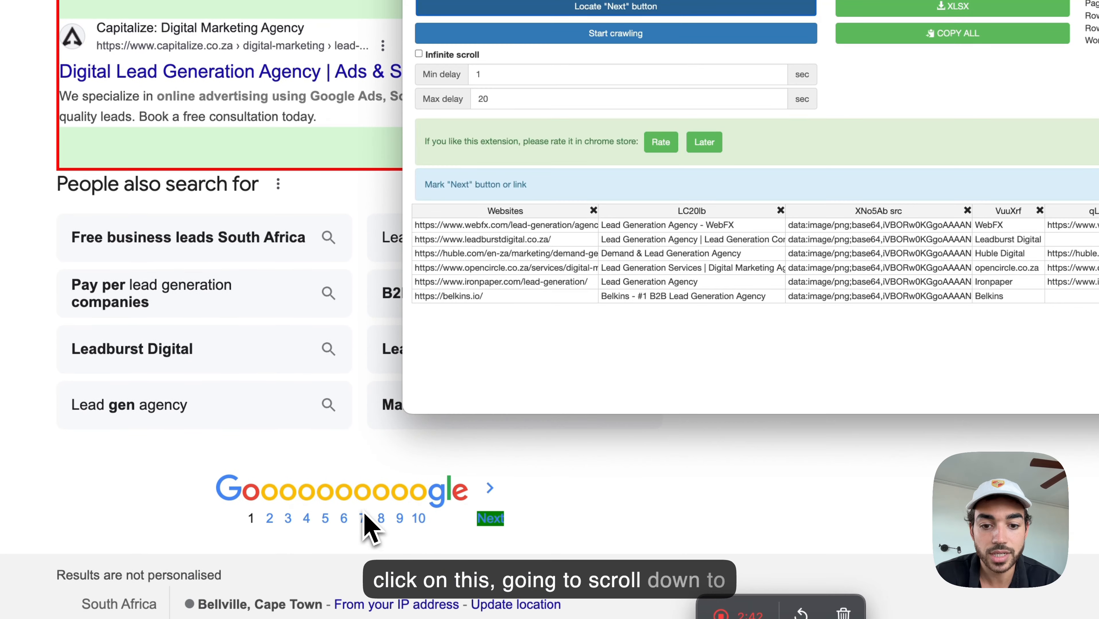
click(490, 519)
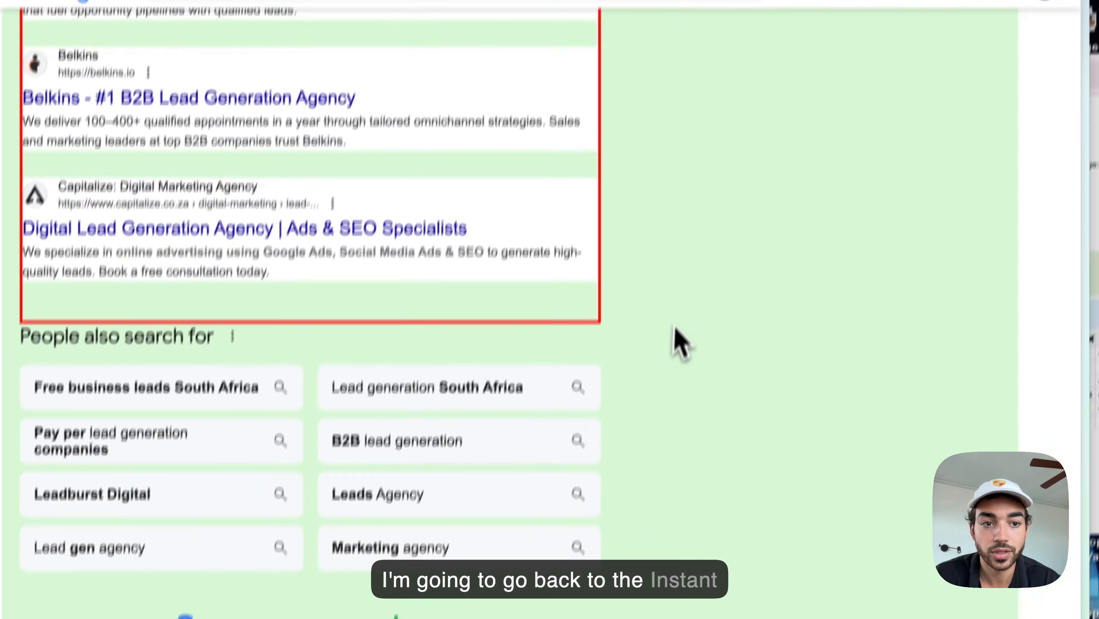
click(500, 178)
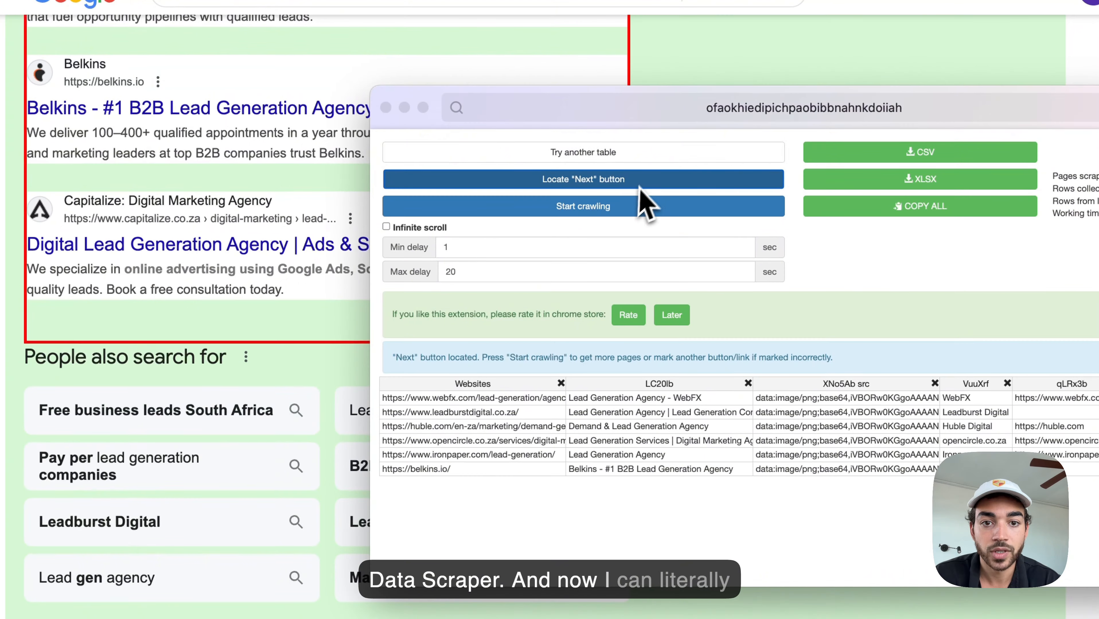
Step: Crawl about 27 Google result pages, export the rows as google.csv, and close the scraper
click(589, 212)
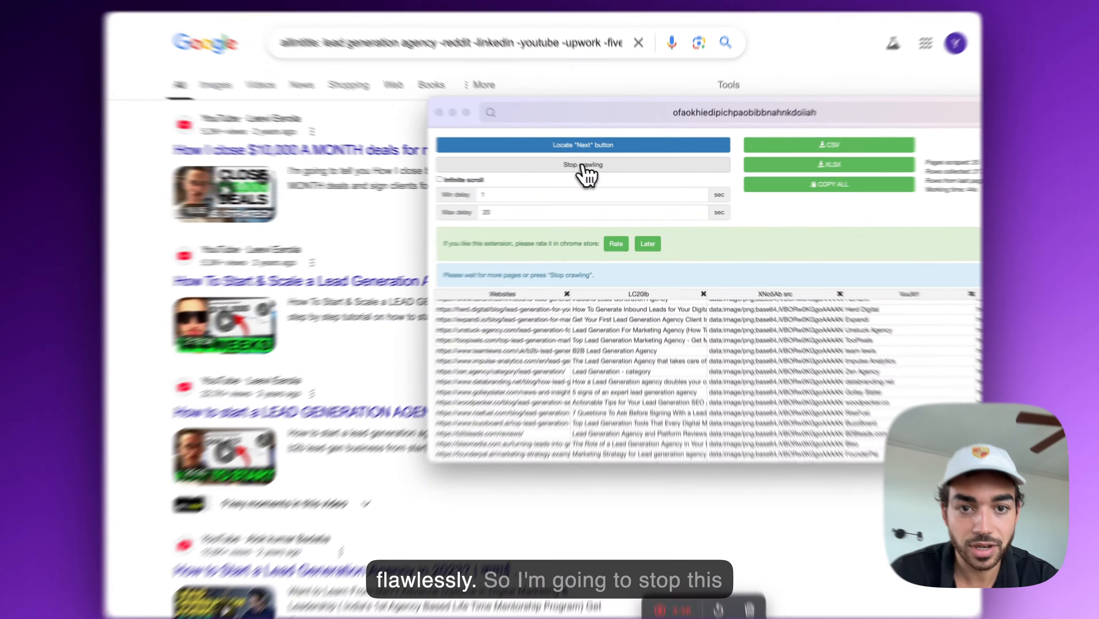
click(584, 166)
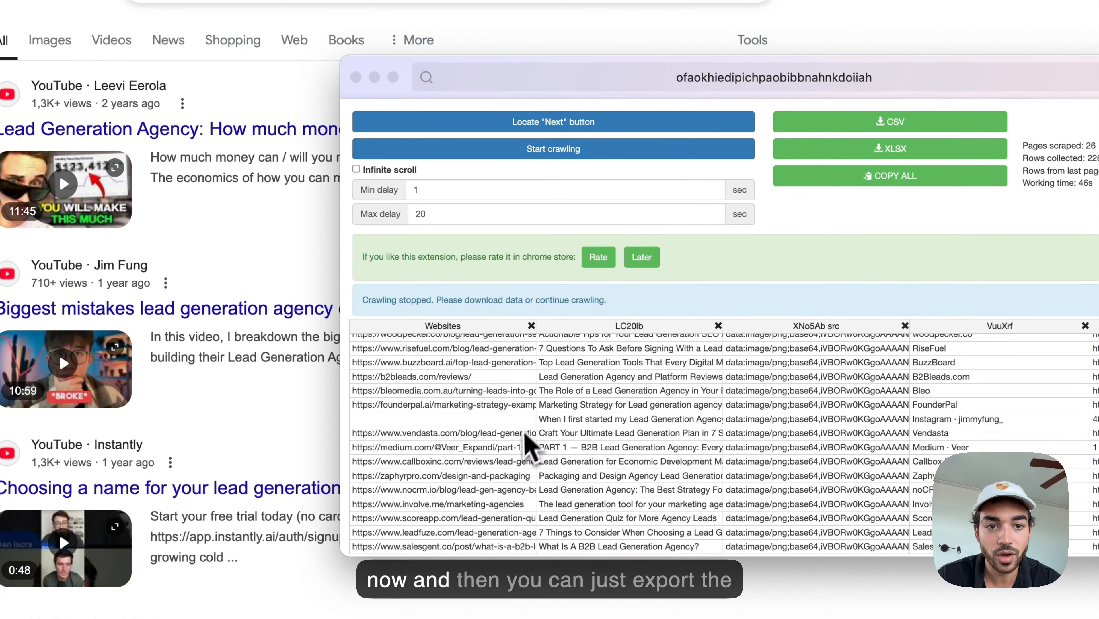
click(902, 127)
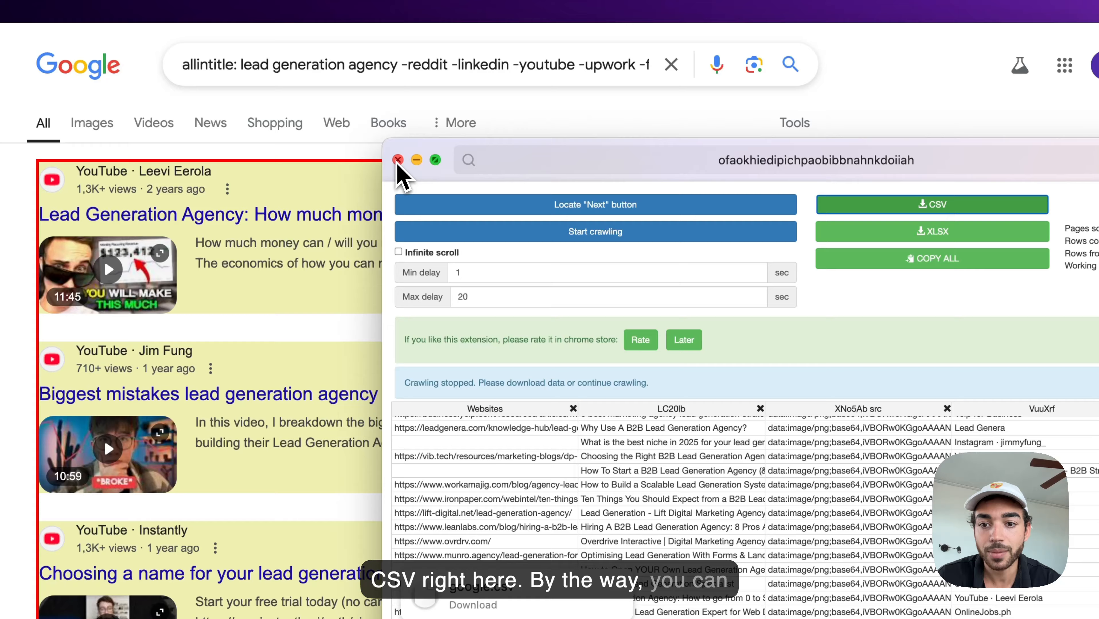
click(397, 161)
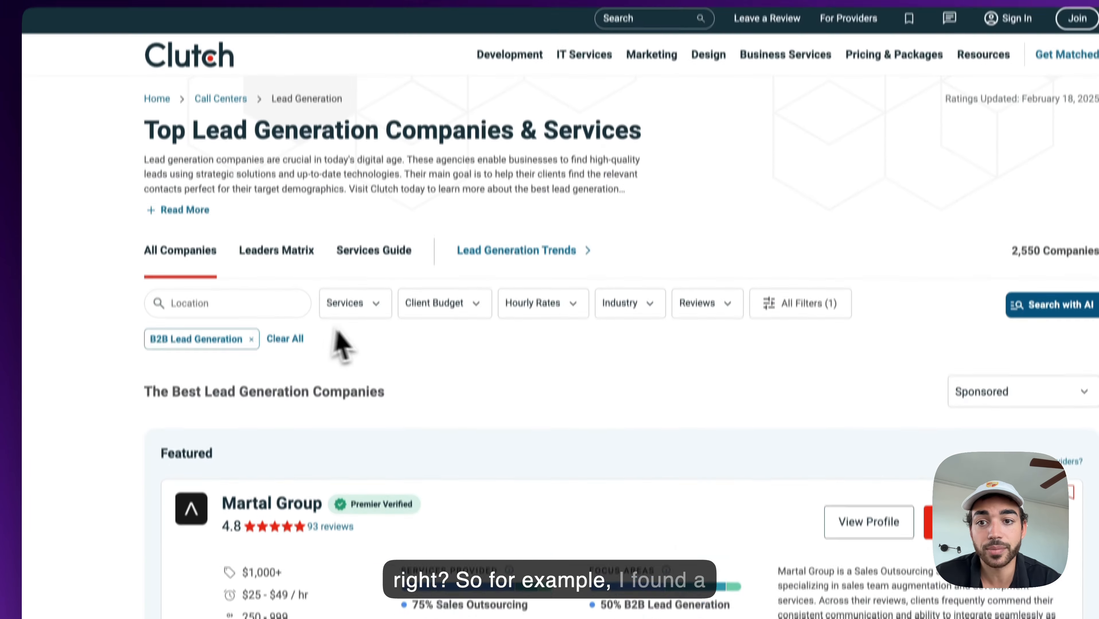
Step: Look over Clutch's Top Lead Generation Companies & Services listing
drag(154, 147, 618, 143)
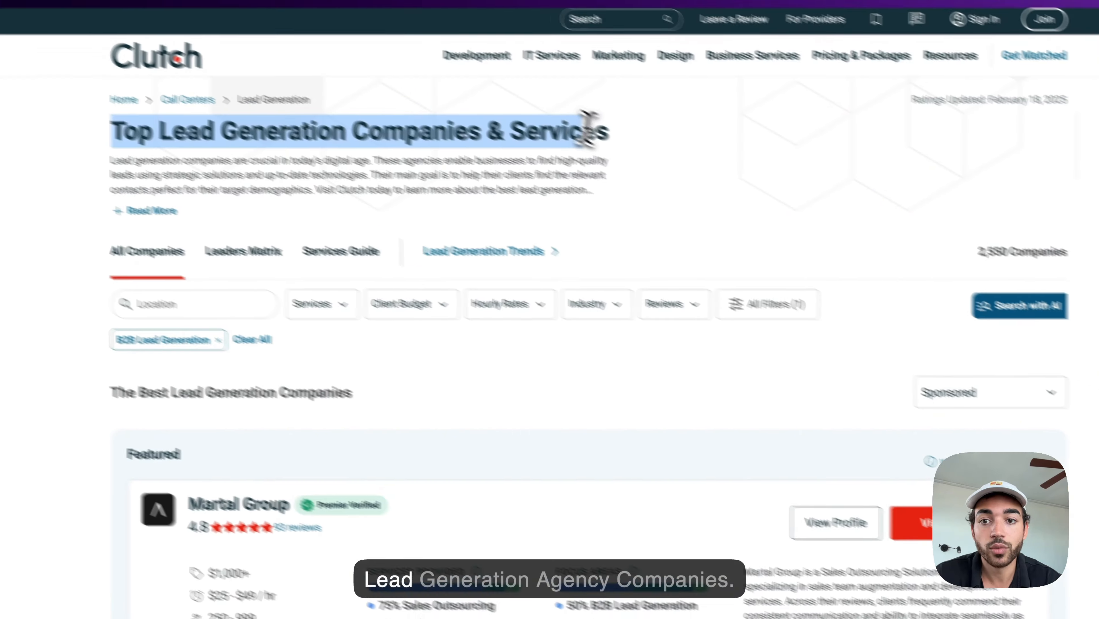
click(634, 145)
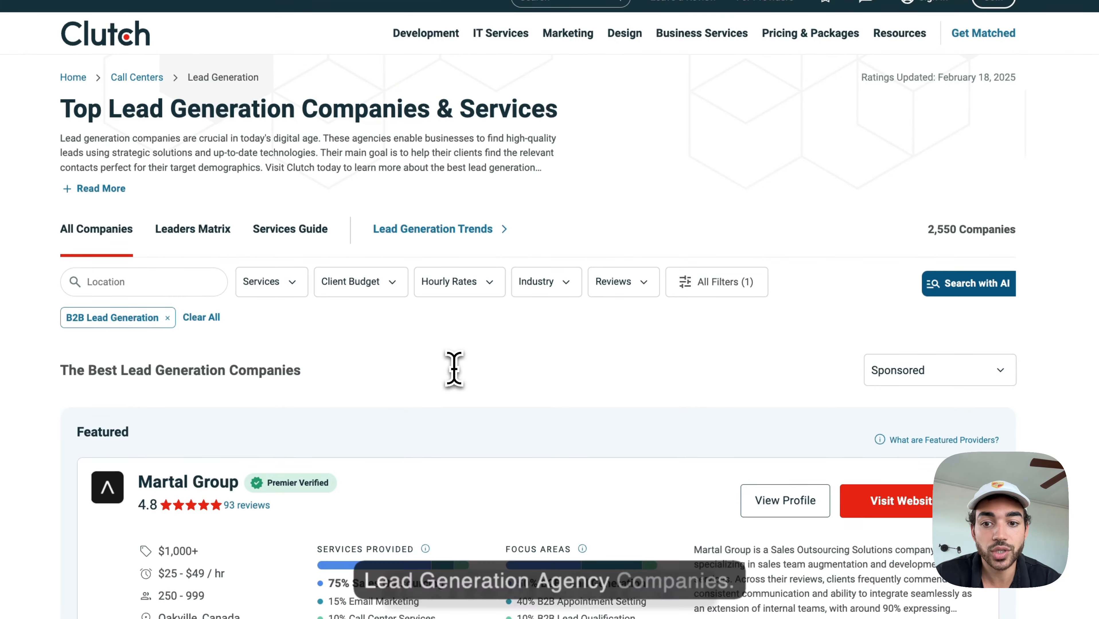
scroll(412, 403, down, 1)
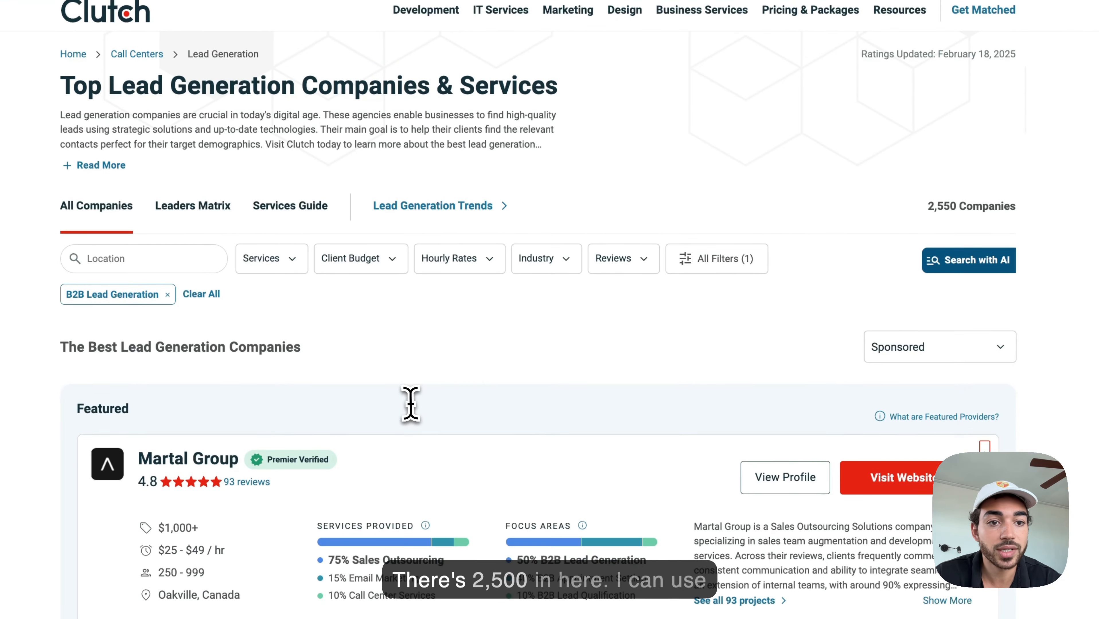
drag(927, 186, 1063, 189)
scroll(791, 367, down, 2)
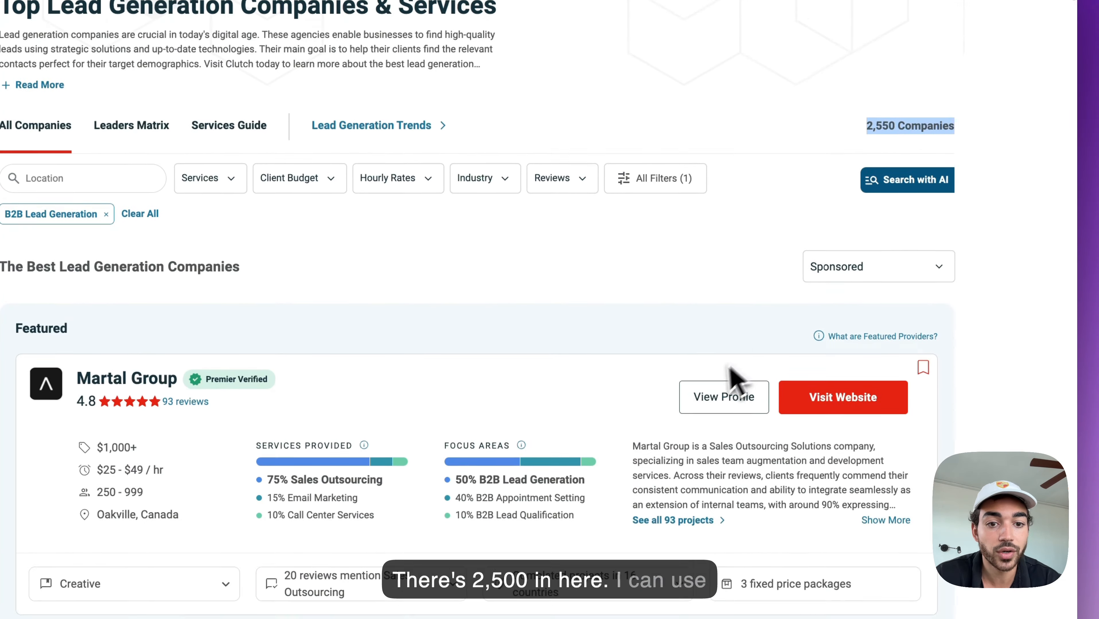
scroll(720, 371, down, 9)
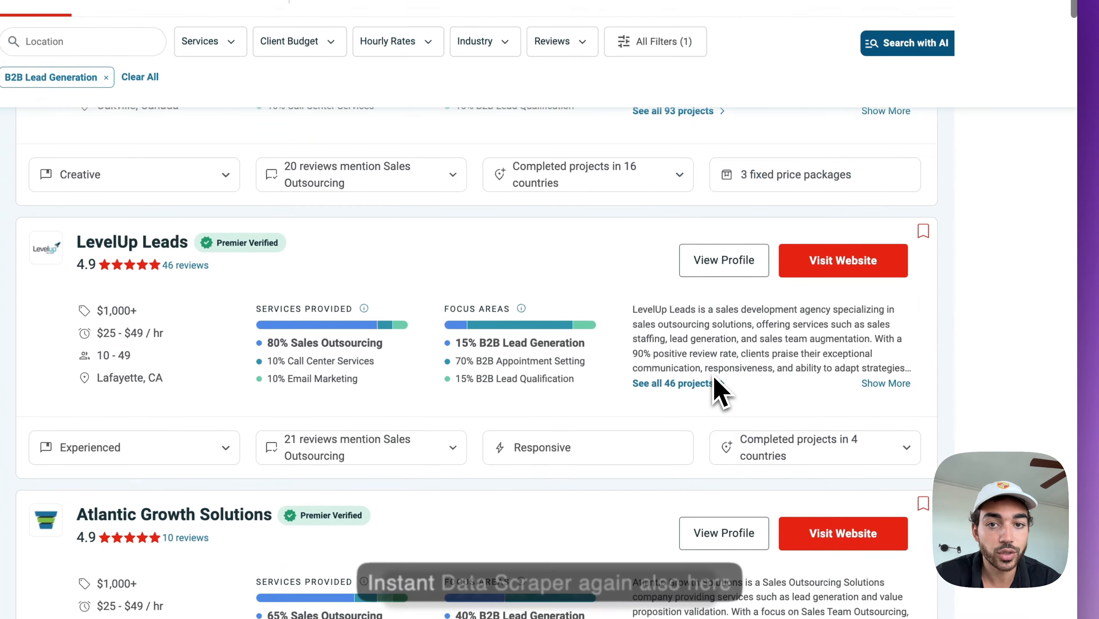
scroll(711, 374, up, 12)
Step: Scrape the Clutch companies into a 50-row table, then go to Anymail Finder
click(266, 1)
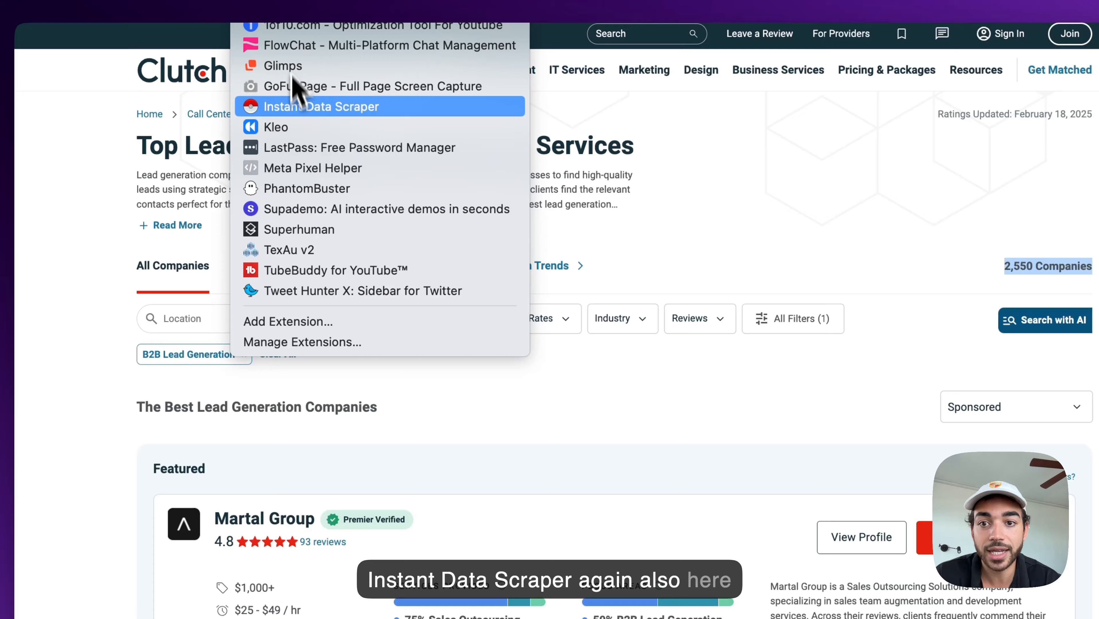
click(299, 107)
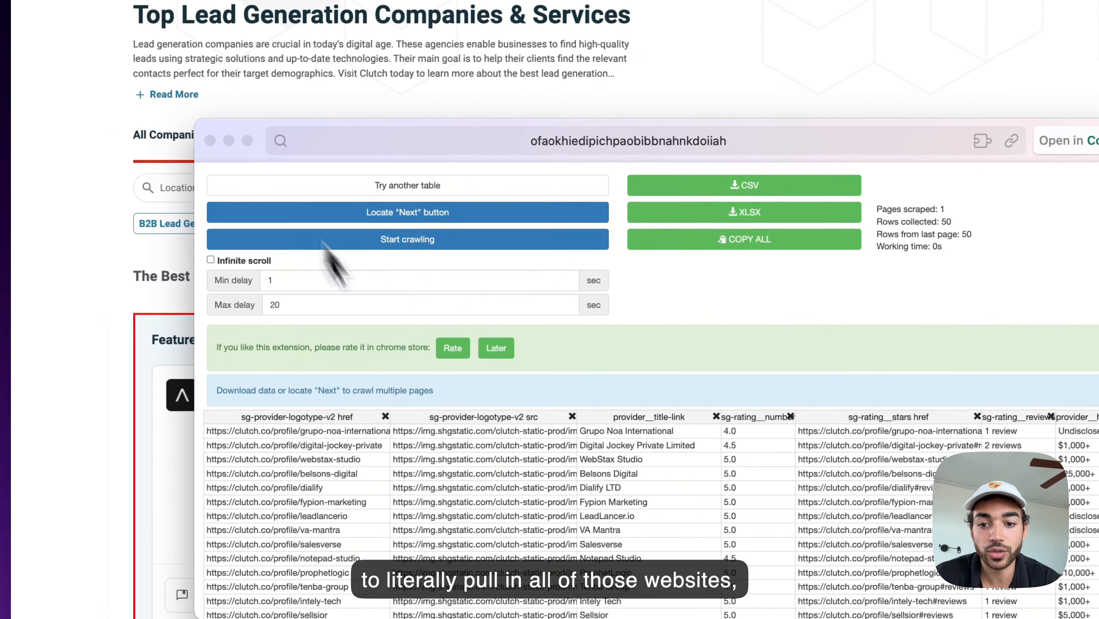
scroll(395, 430, down, 5)
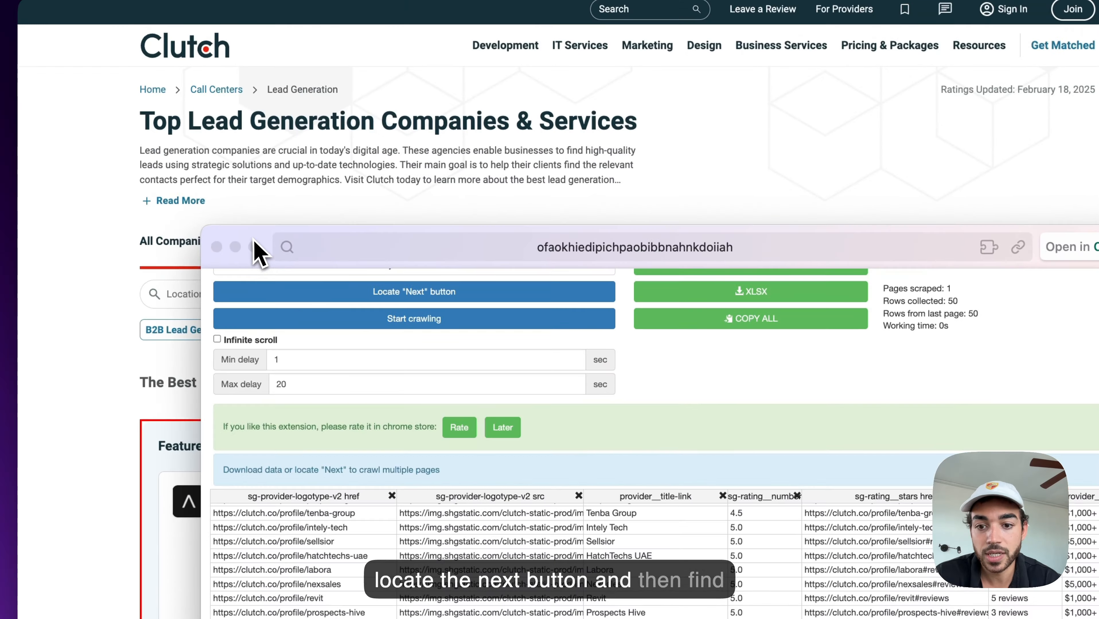
drag(255, 216, 397, 114)
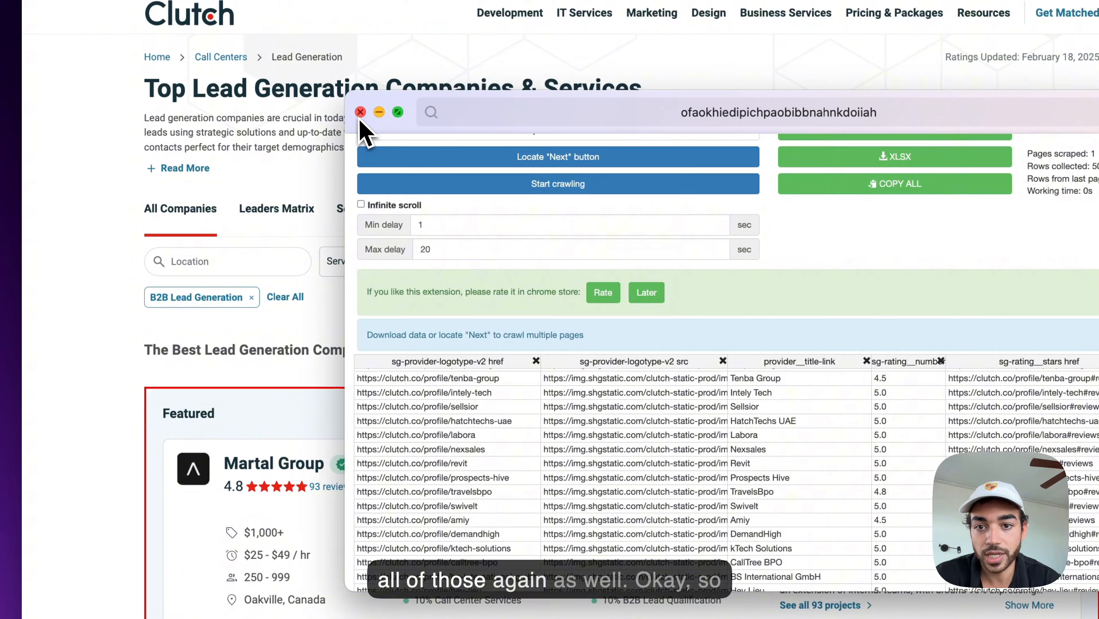
click(360, 112)
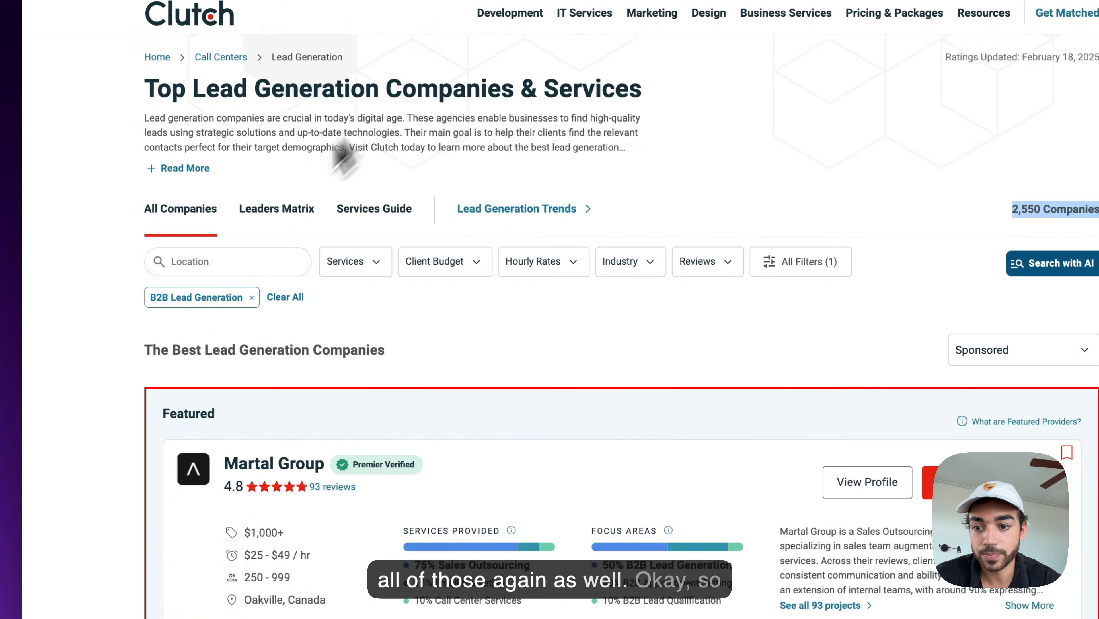
scroll(360, 130, down, 2)
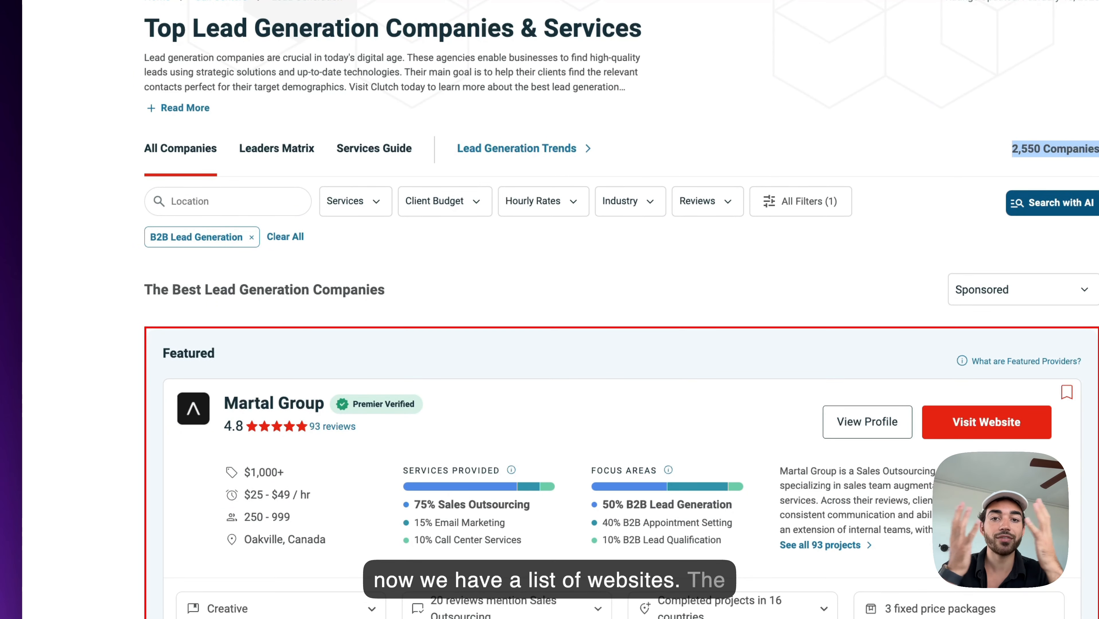
click(9, 460)
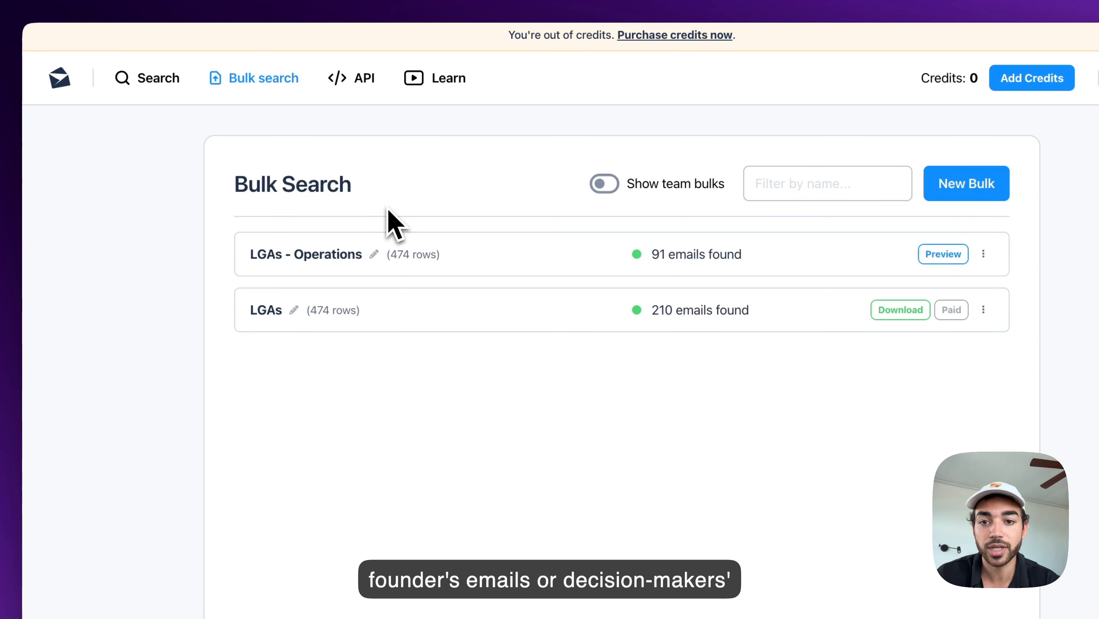
click(65, 83)
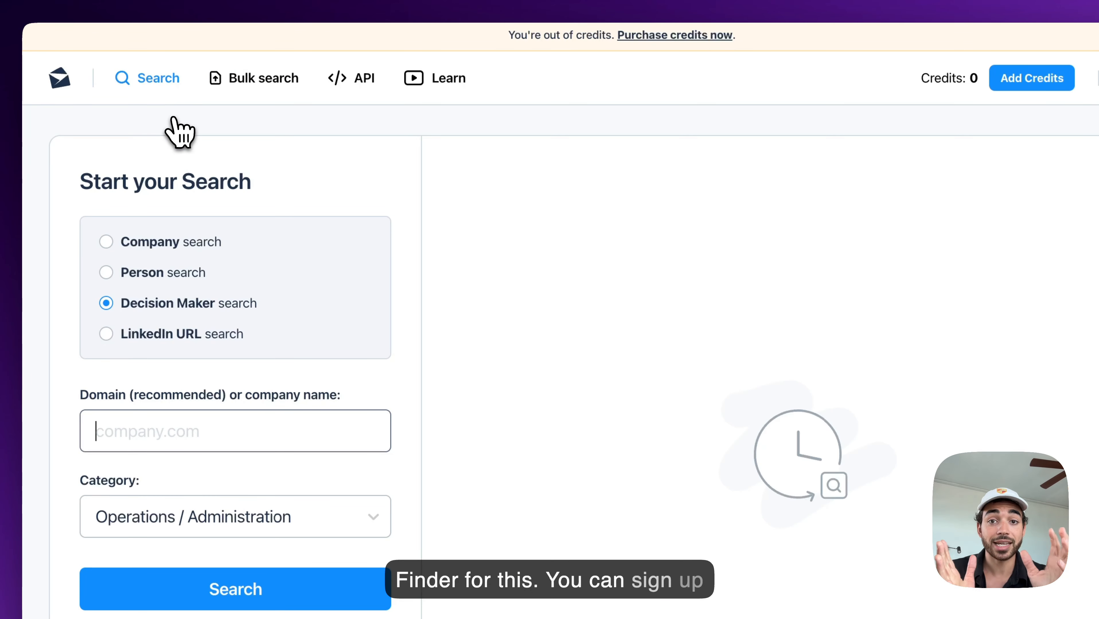
key(super+t)
text(anymailfinder.com)
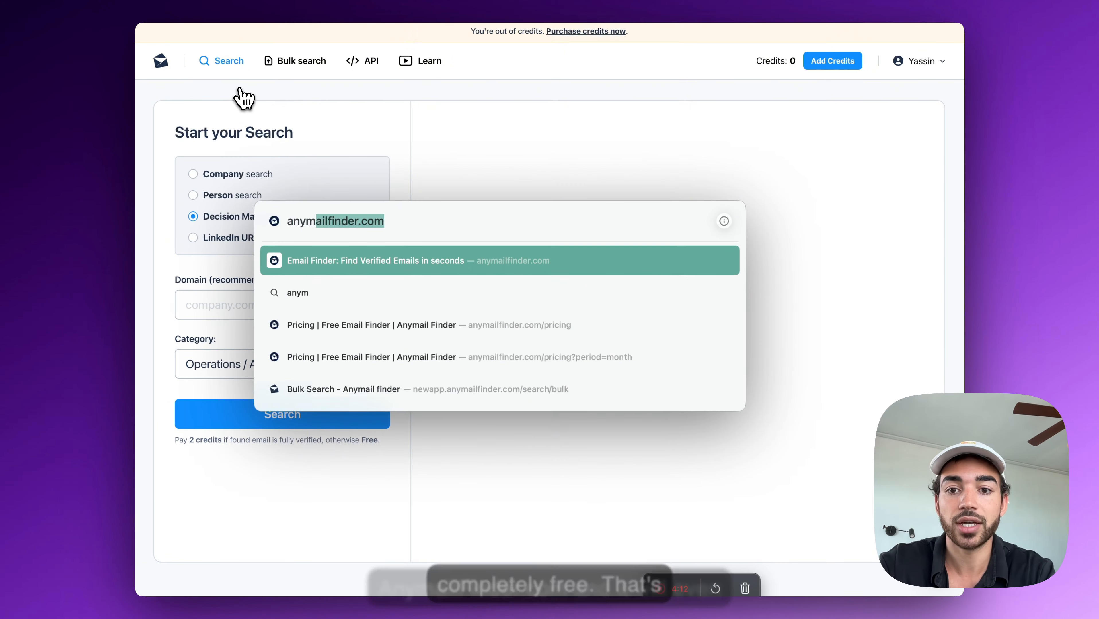
key(Return)
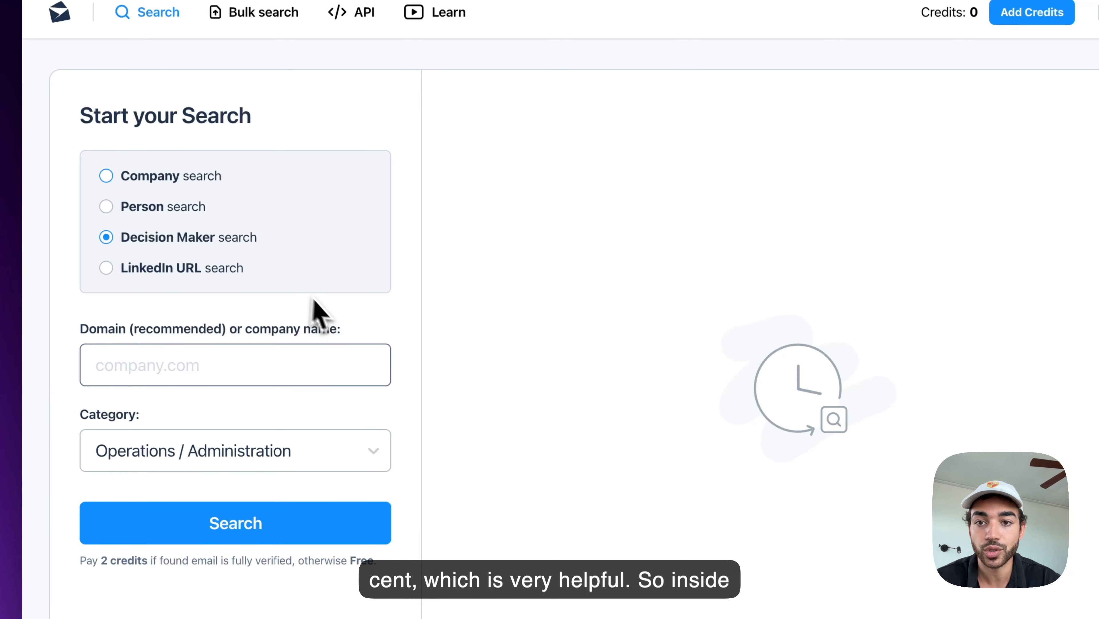
click(276, 14)
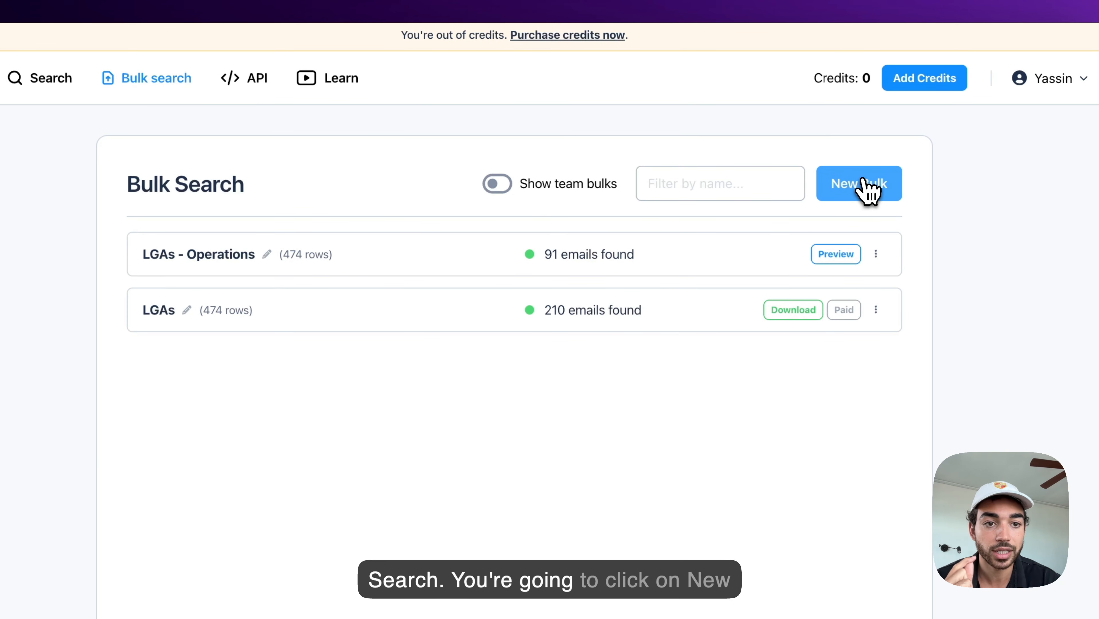
Step: Start a Decision Maker bulk search with category CEO / Owner / President / Founder
click(868, 187)
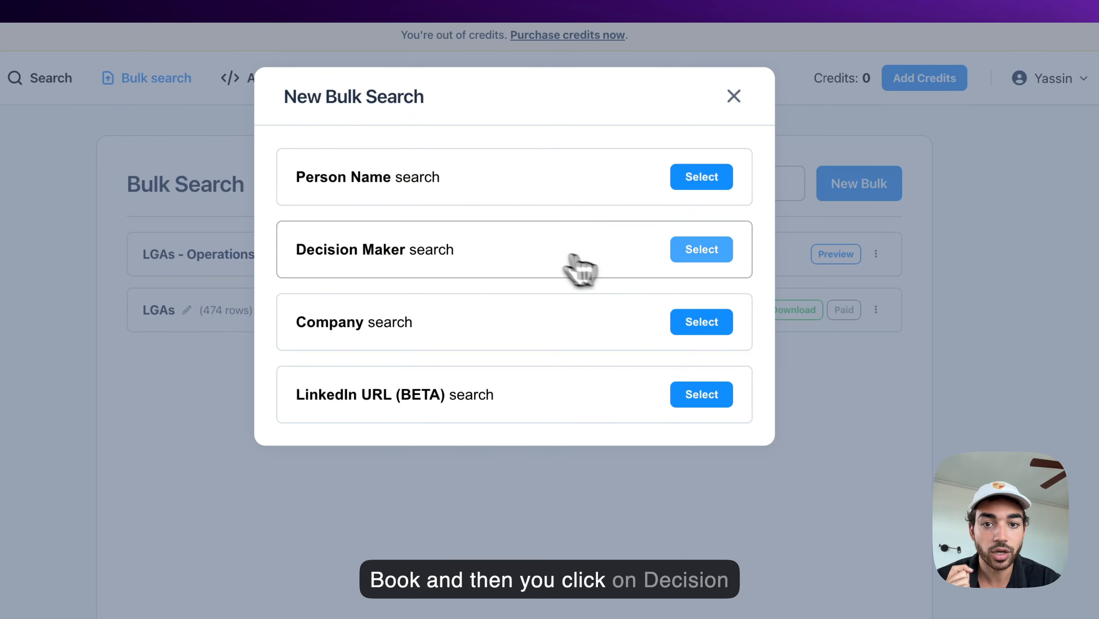
click(701, 249)
click(311, 196)
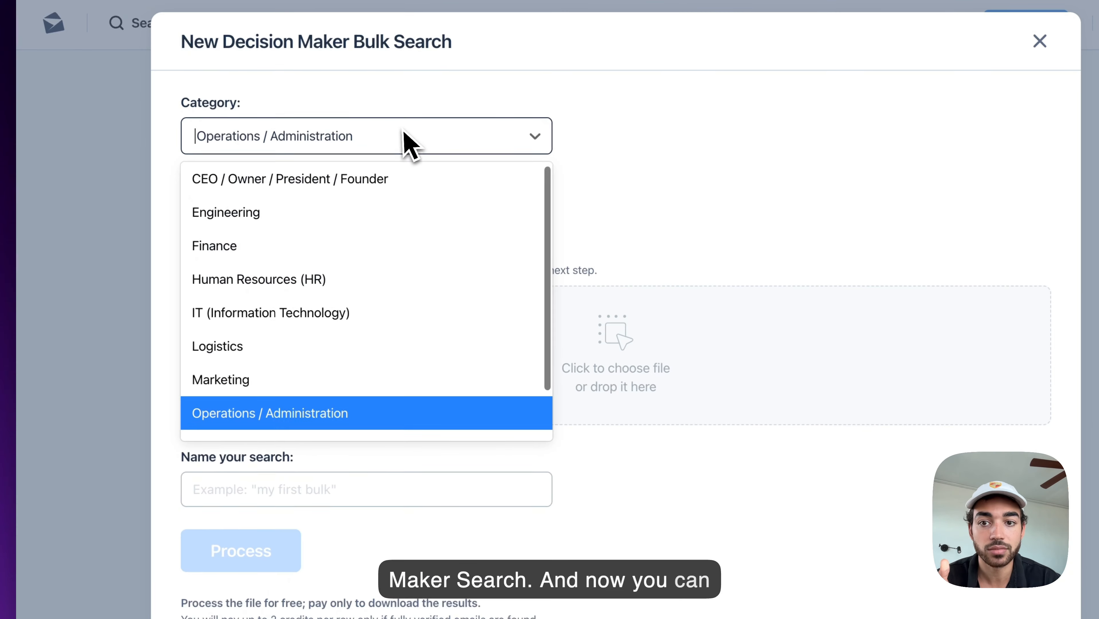
scroll(381, 417, down, 2)
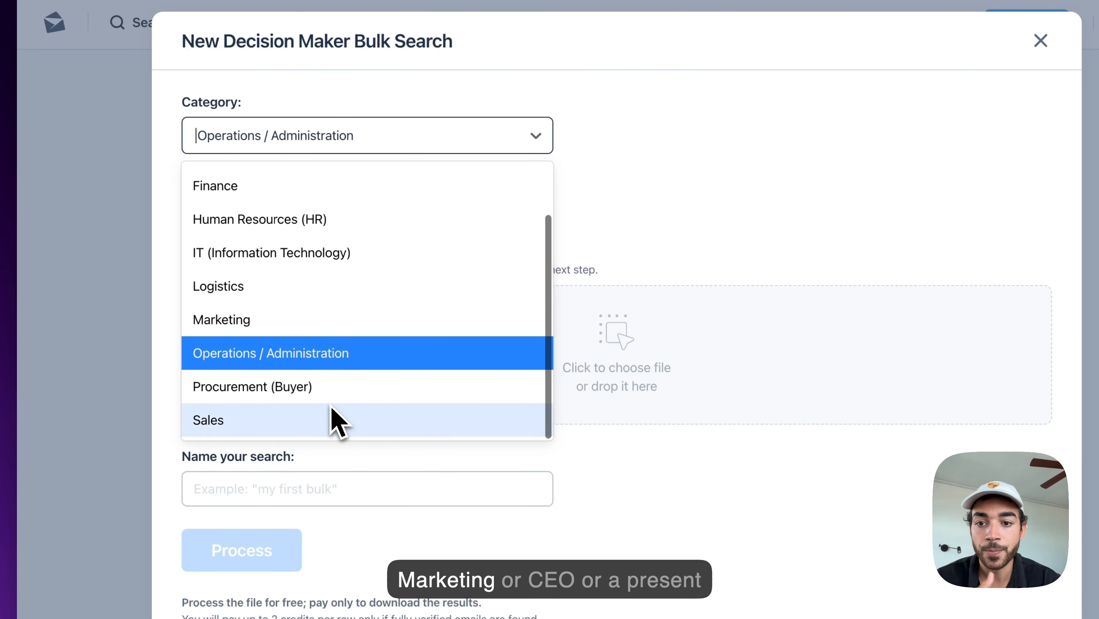
scroll(301, 350, up, 2)
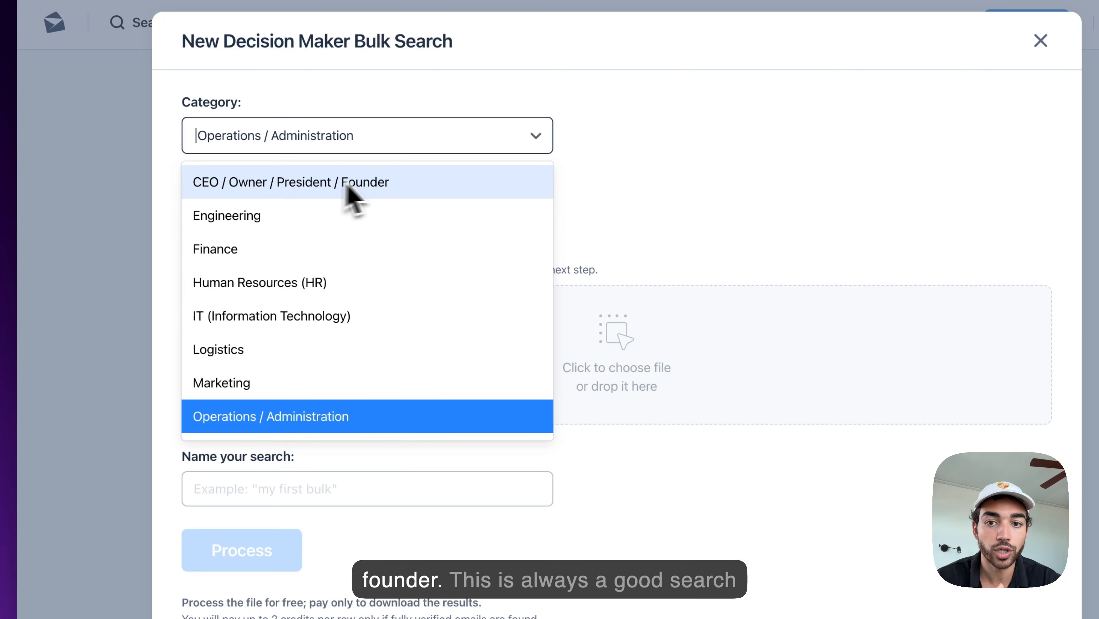
click(360, 182)
click(330, 137)
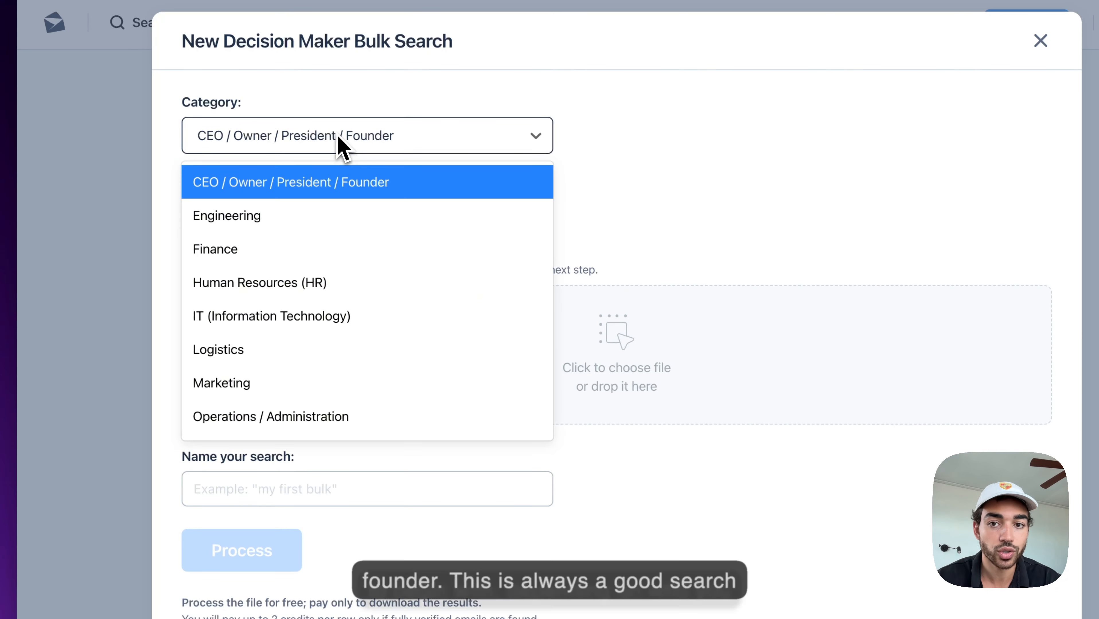
click(318, 138)
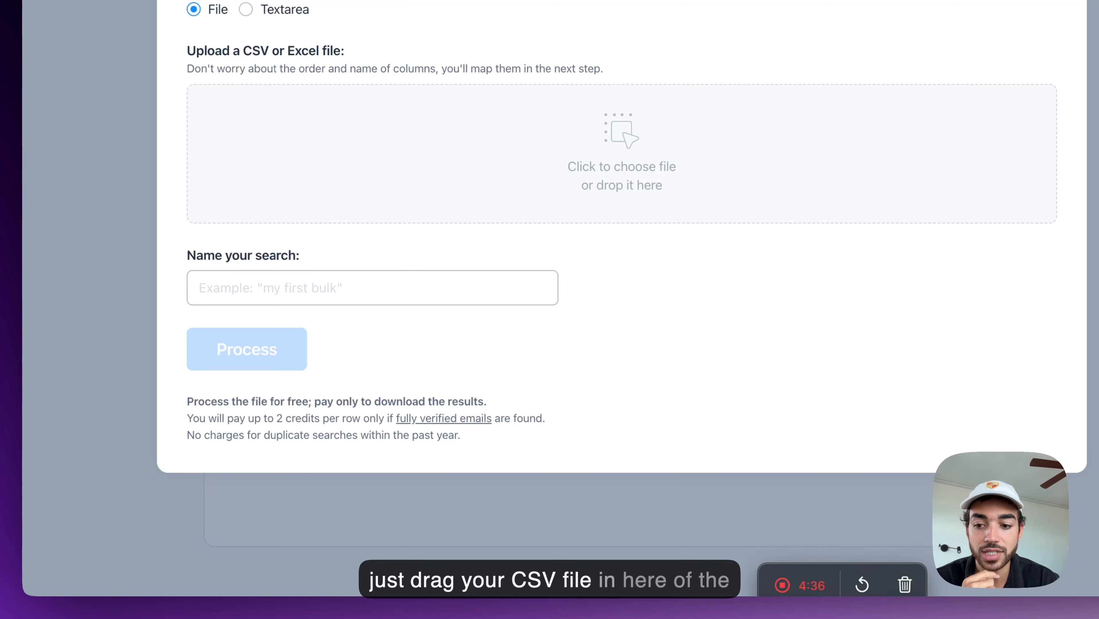
Step: Upload Google Data (8).csv and map its website column as Domains
drag(108, 542, 501, 152)
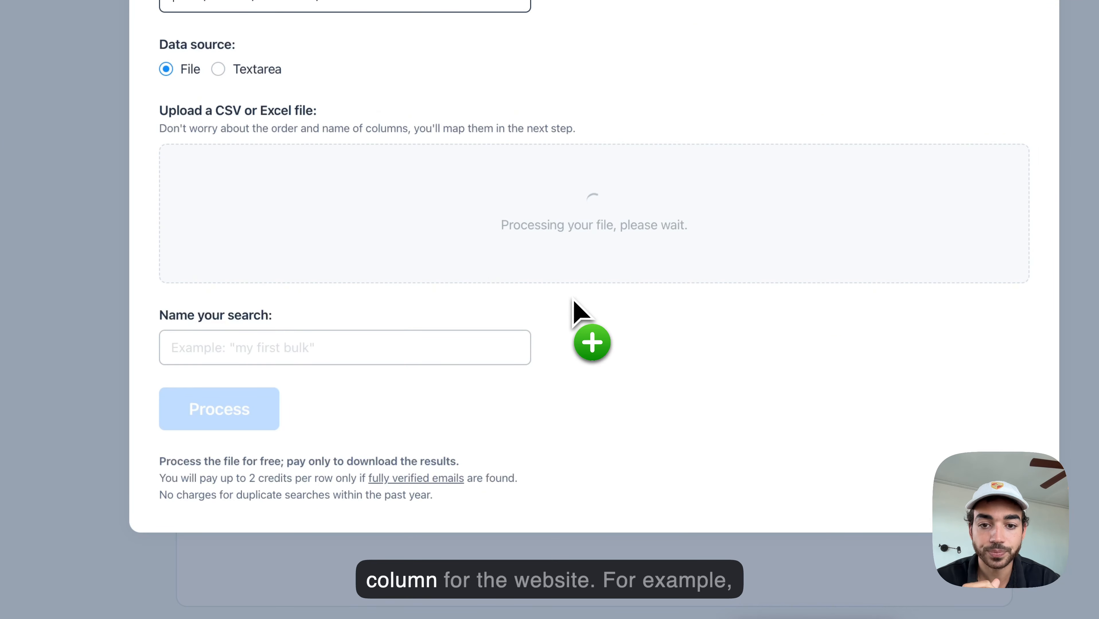
scroll(542, 312, down, 1)
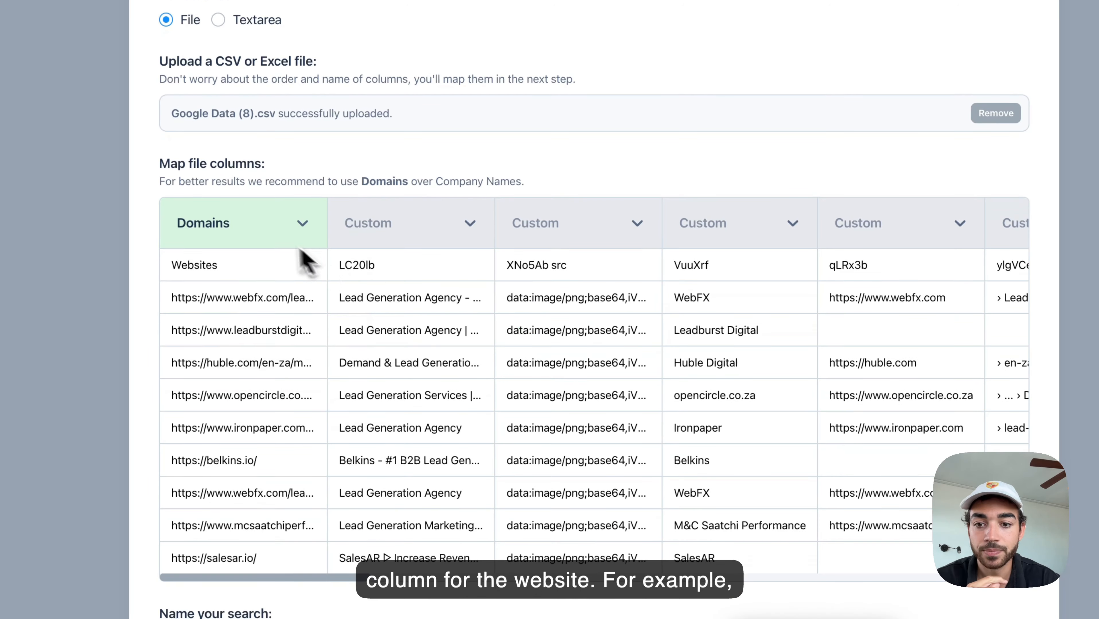
click(266, 234)
click(245, 270)
scroll(252, 304, down, 2)
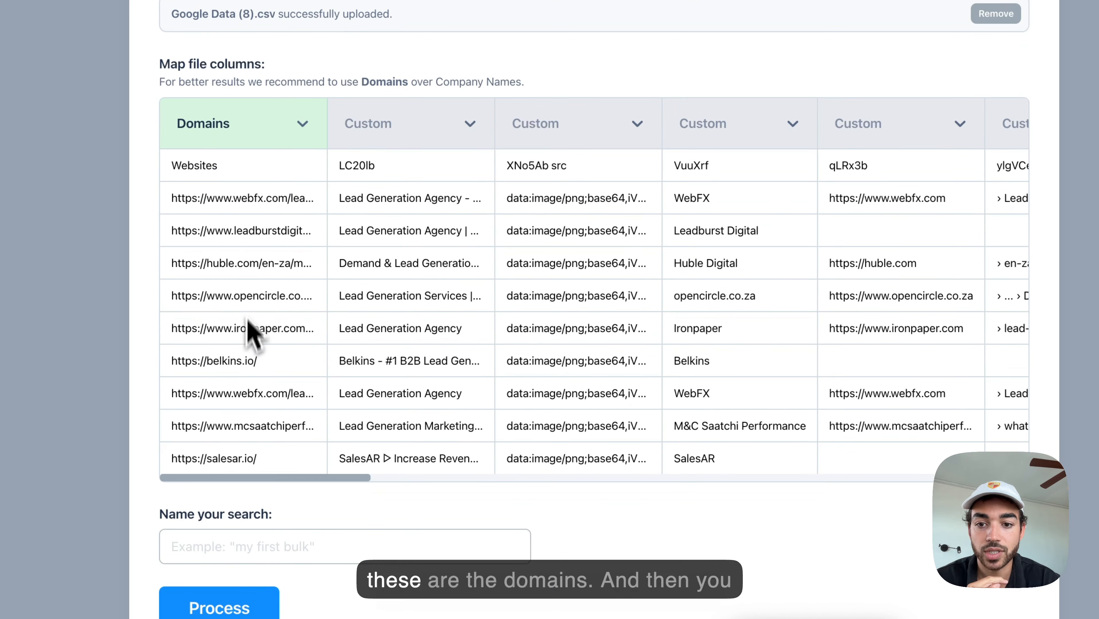
scroll(281, 307, up, 1)
scroll(289, 347, down, 3)
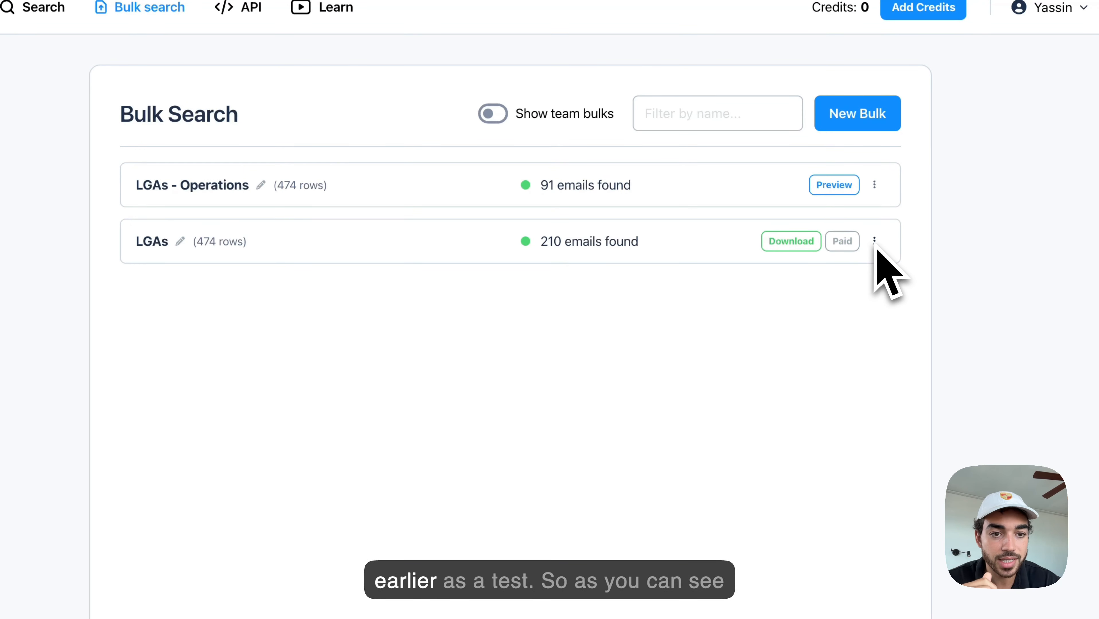
Step: Download the LGAs bulk results (210 emails) as a CSV of fully verified results
click(791, 240)
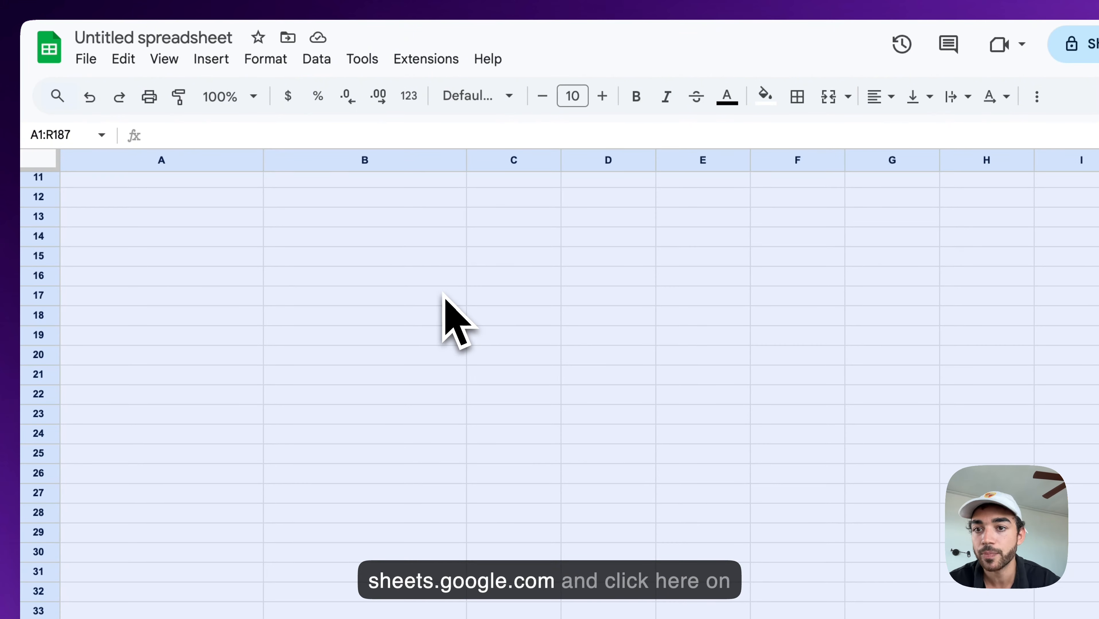
Step: Upload LGAs Results (1).csv and append its contacts to the current sheet
click(89, 60)
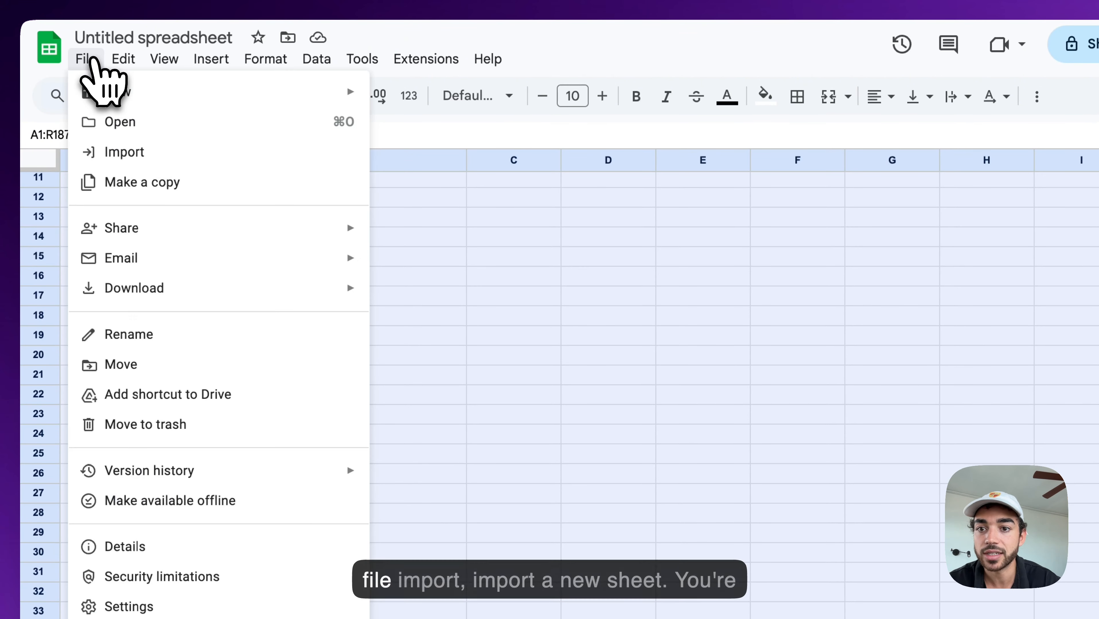
click(116, 151)
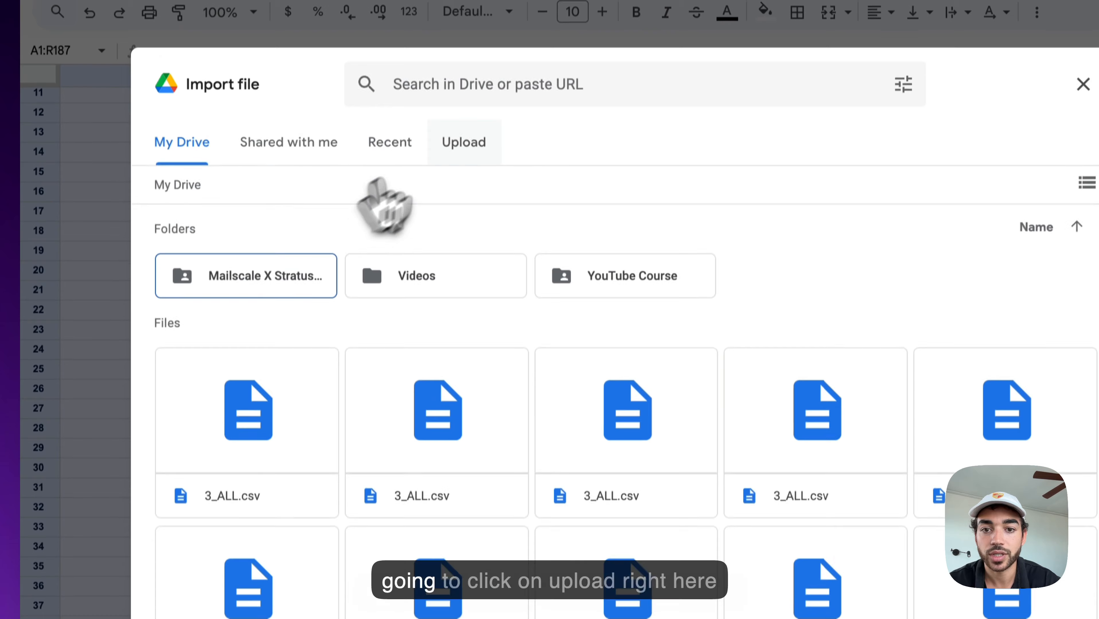
click(464, 143)
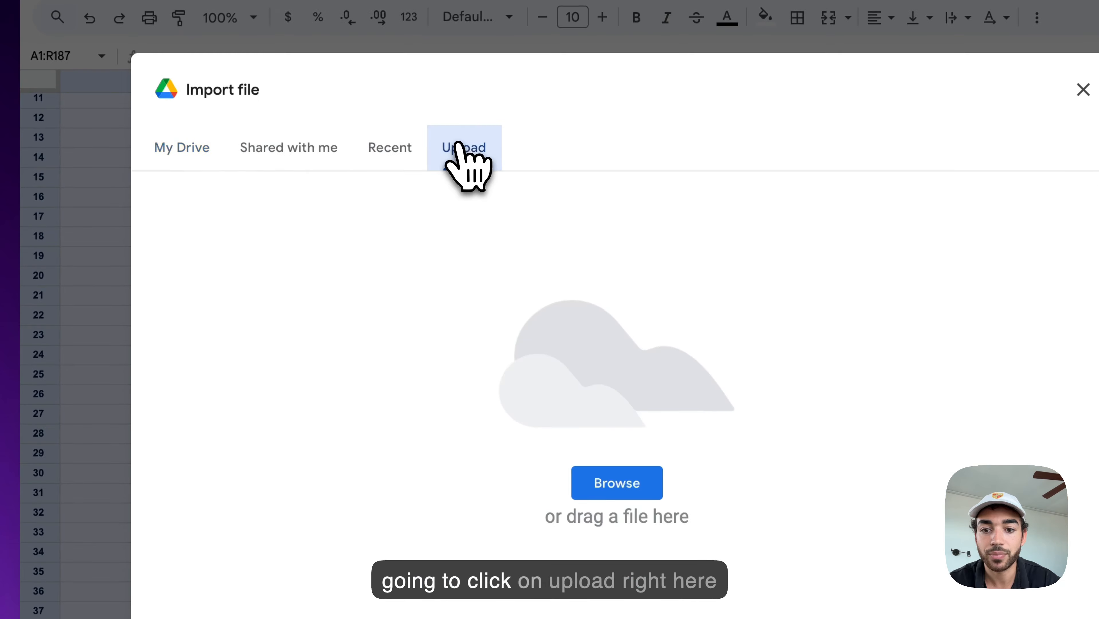
drag(434, 599, 587, 220)
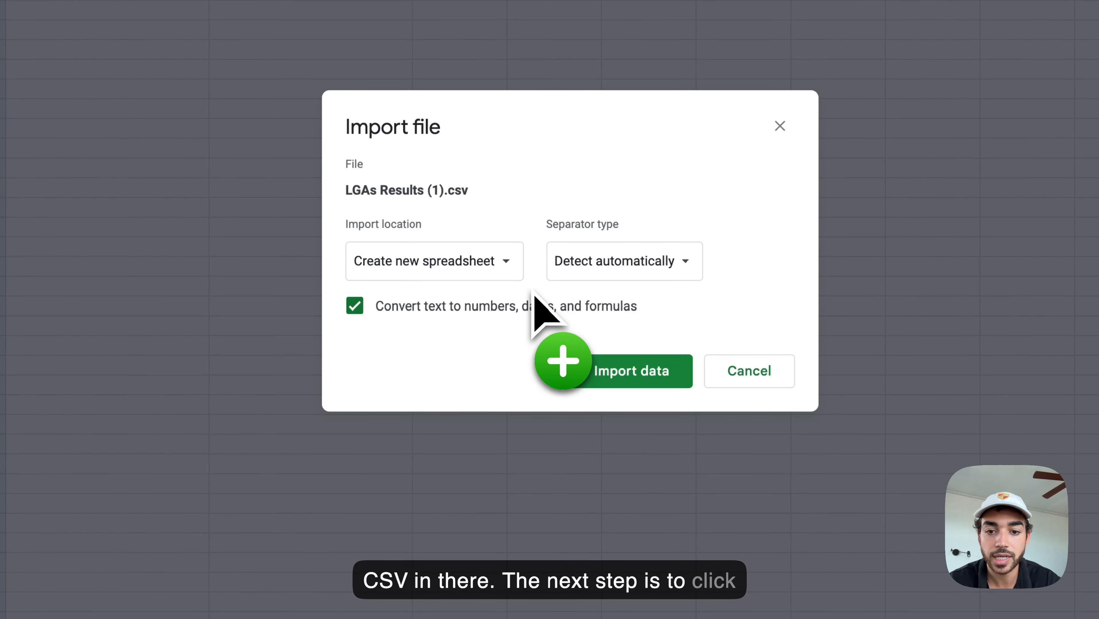
click(481, 266)
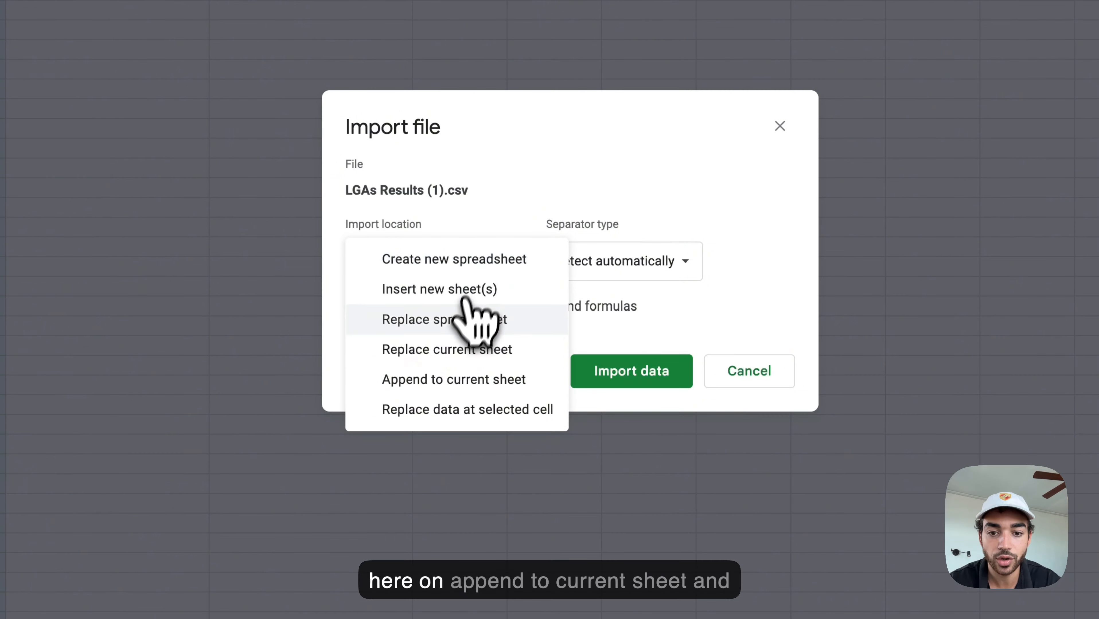
click(449, 378)
click(610, 370)
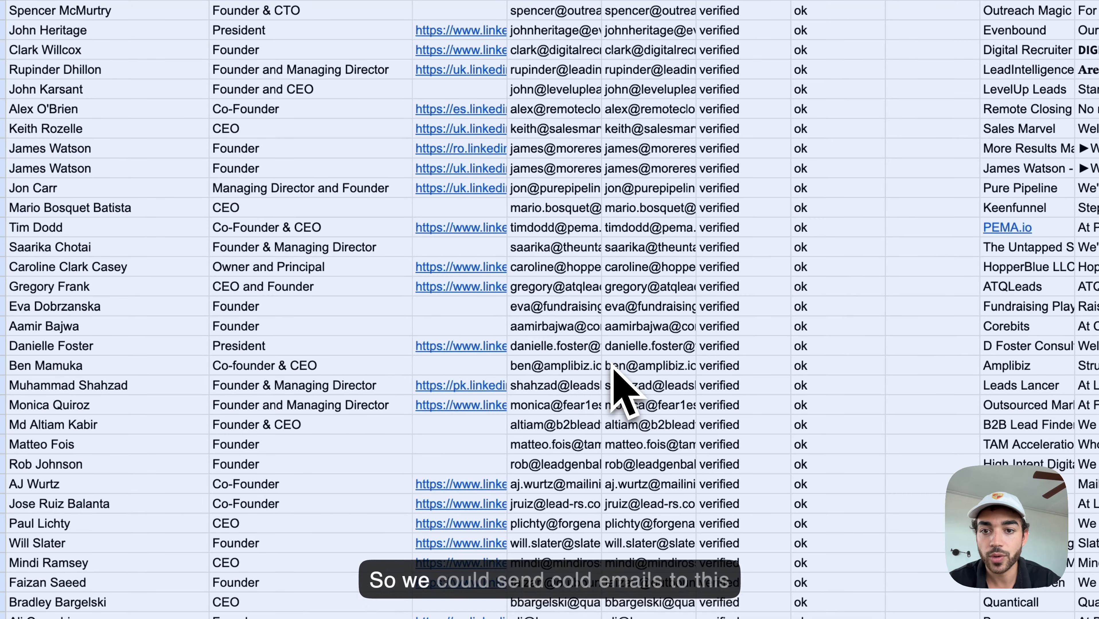
Step: Insert one blank column to the right of the person_name column A
scroll(611, 364, up, 3)
click(711, 276)
click(125, 178)
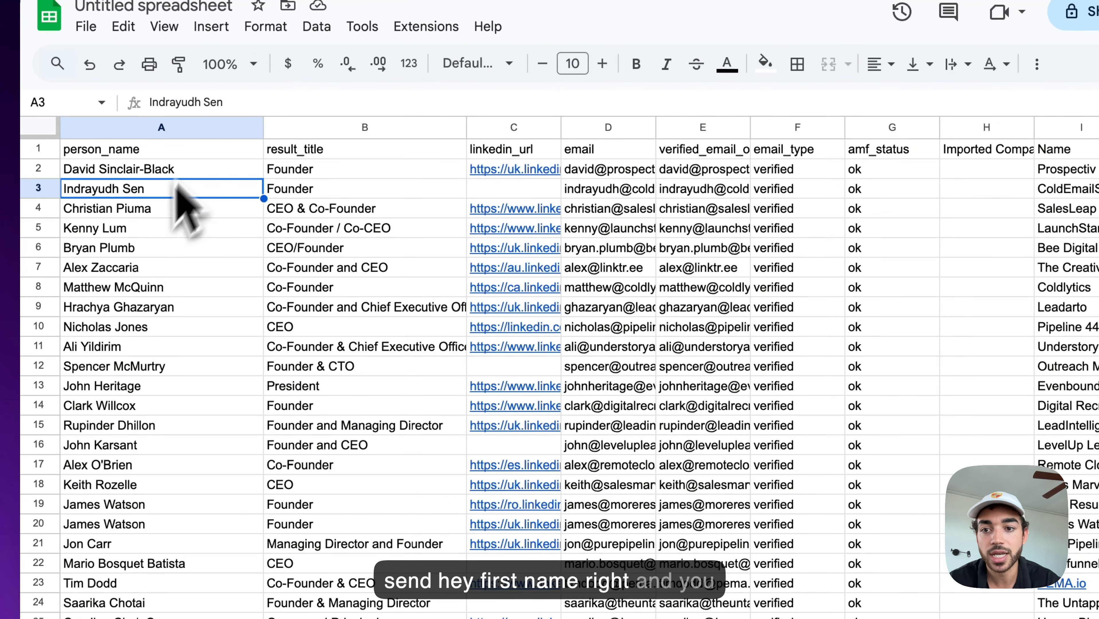
click(121, 211)
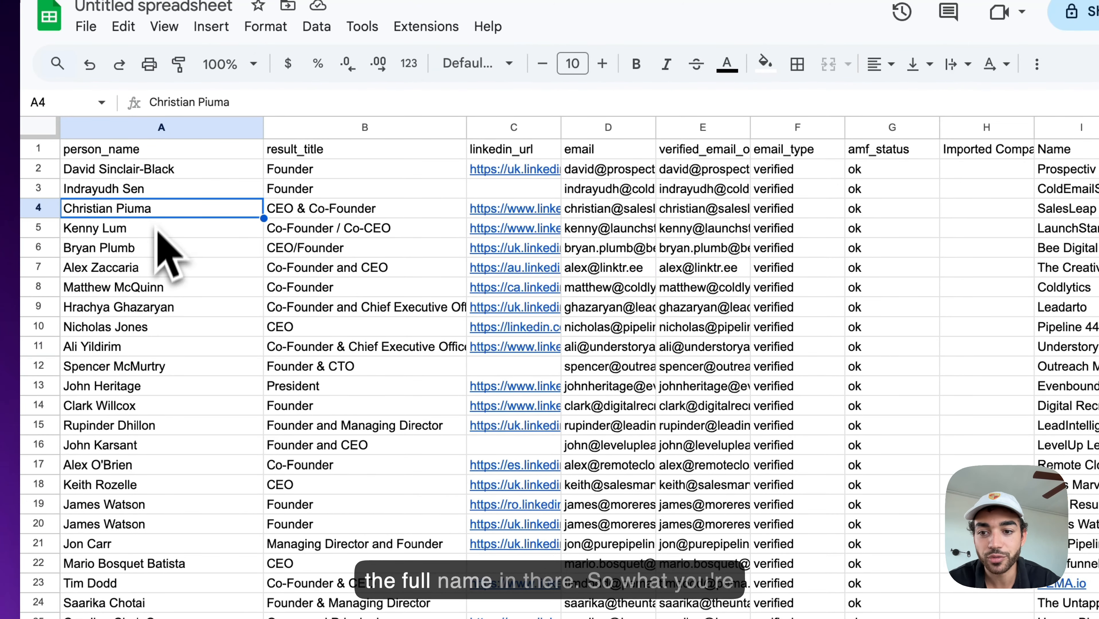
click(178, 128)
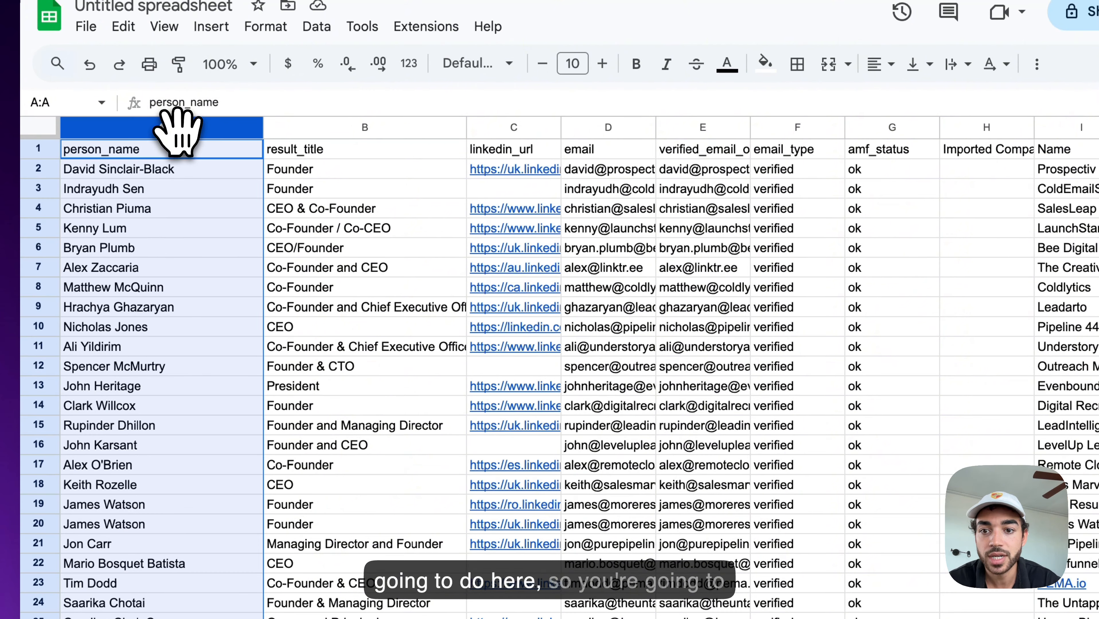
right_click(178, 130)
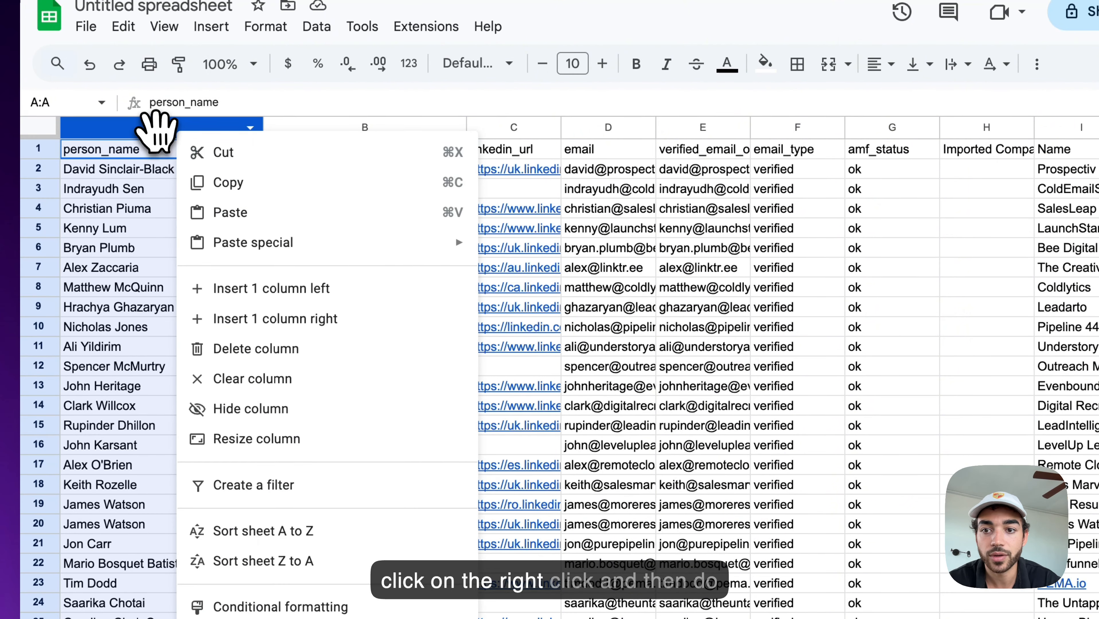
right_click(155, 127)
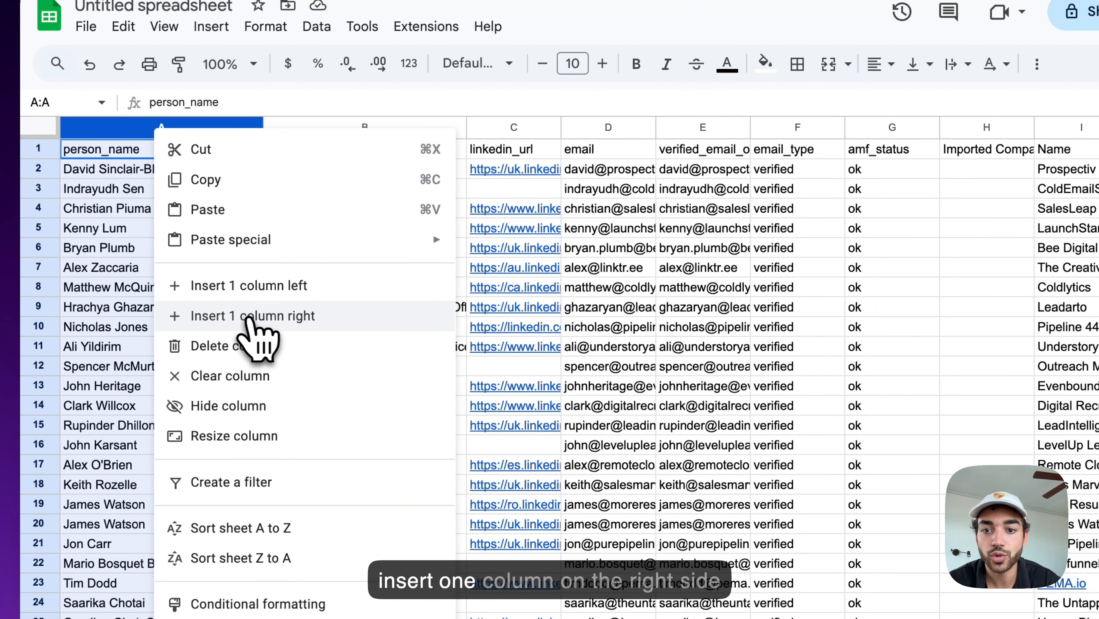
click(254, 318)
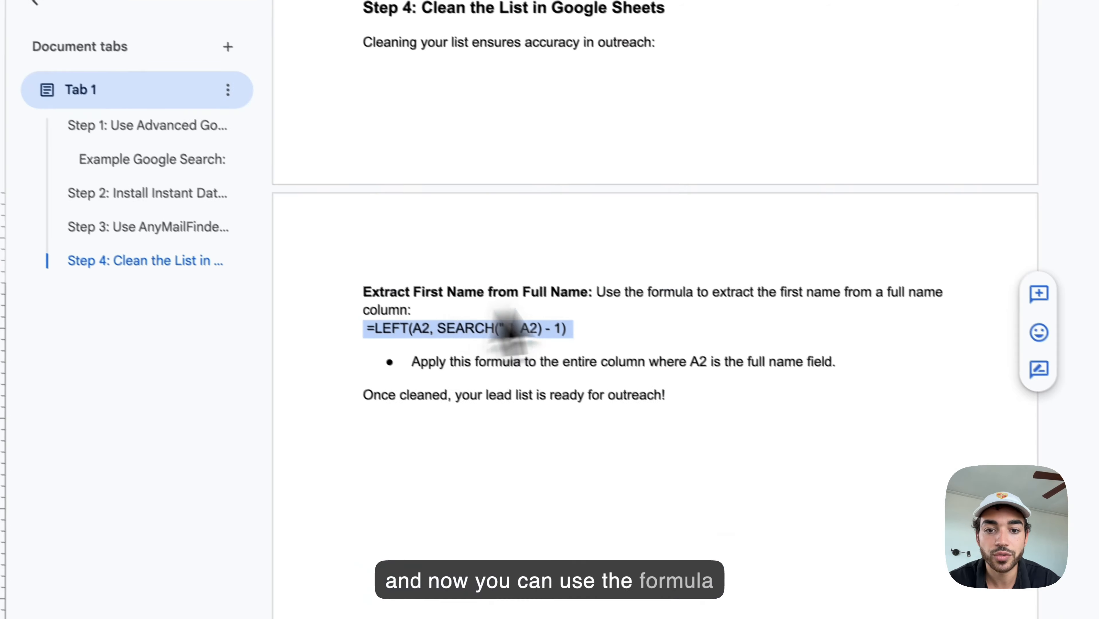
scroll(503, 320, up, 10)
scroll(632, 295, up, 5)
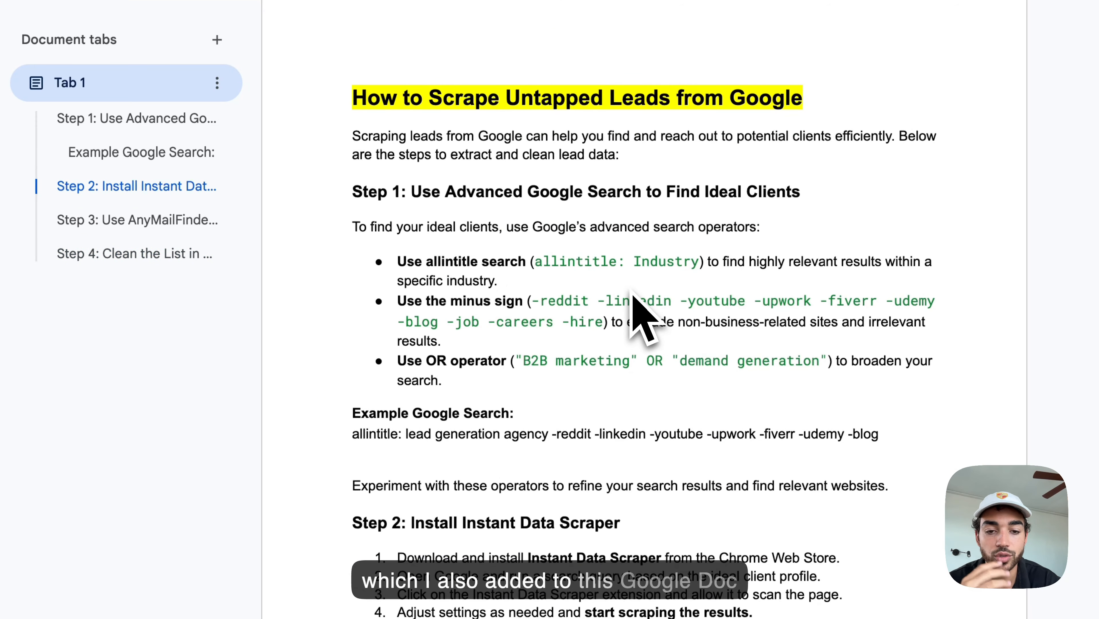
Step: Copy the formula =LEFT(A2, SEARCH(" ", A2) - 1) from the guide's Step 4
scroll(632, 300, down, 10)
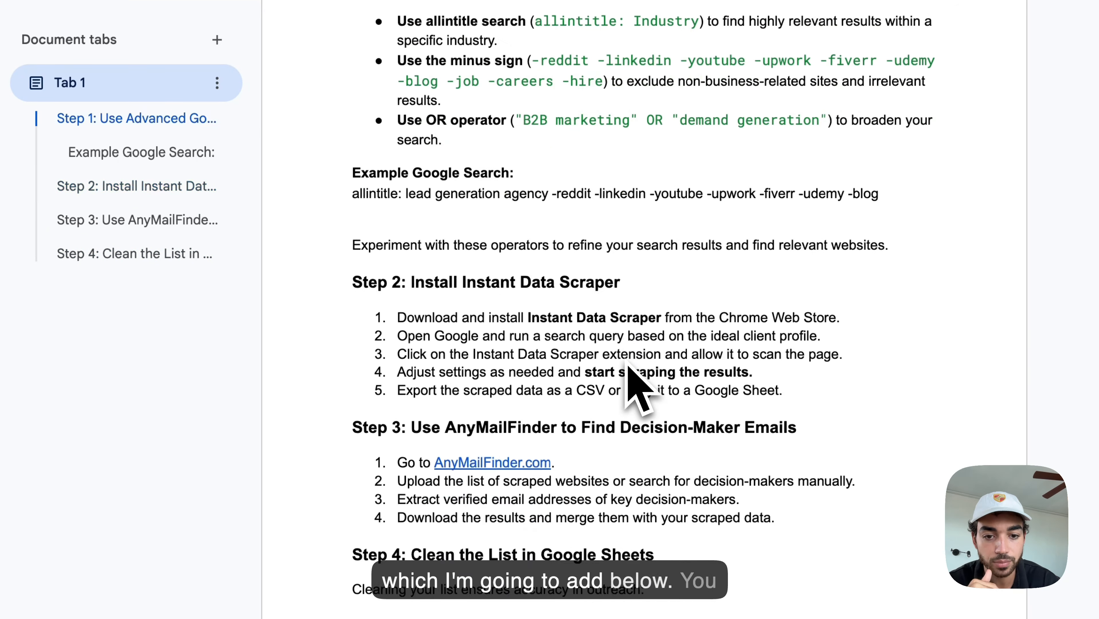
scroll(627, 366, down, 5)
click(537, 394)
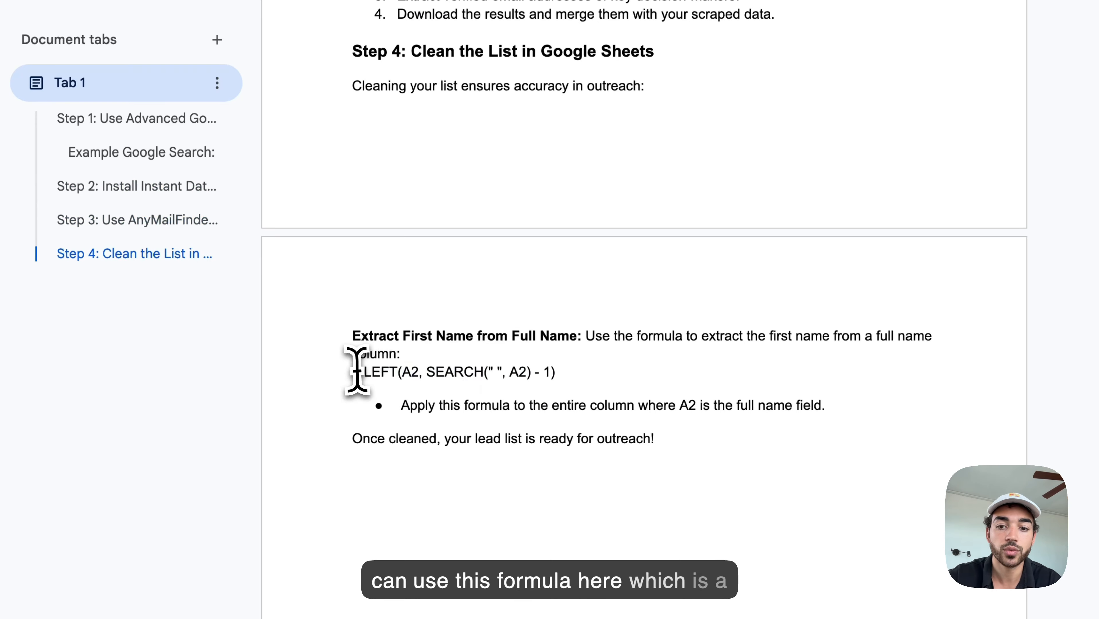
drag(355, 367, 562, 368)
key(super+c)
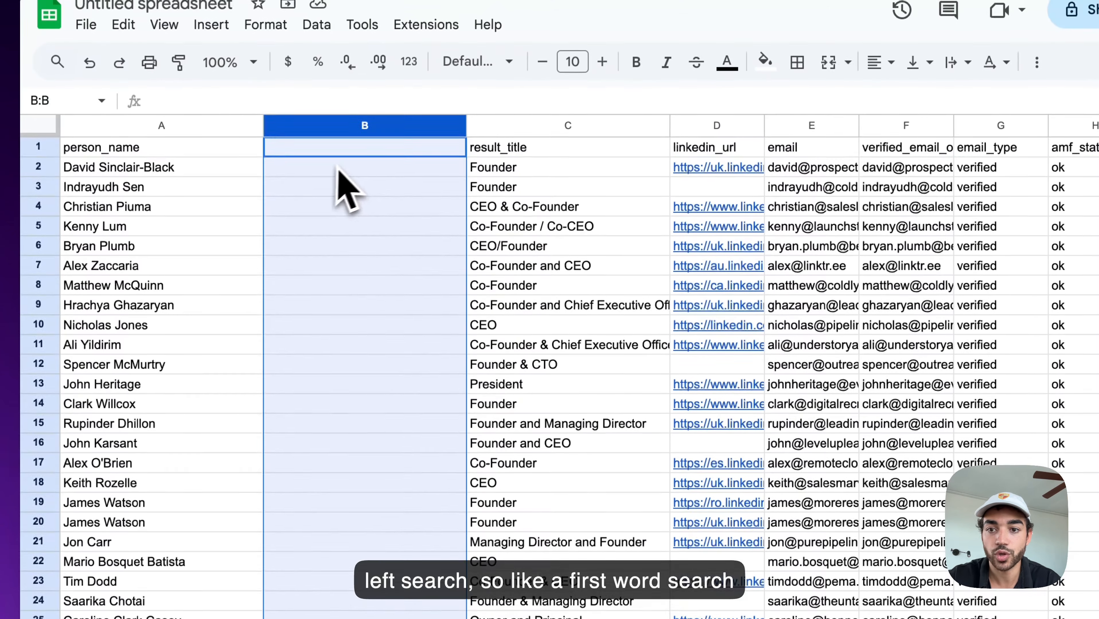
Step: Enter =LEFT(A2, SEARCH(" ", A2) - 1) in B2 and fill it down to B33
click(330, 173)
key(super+v)
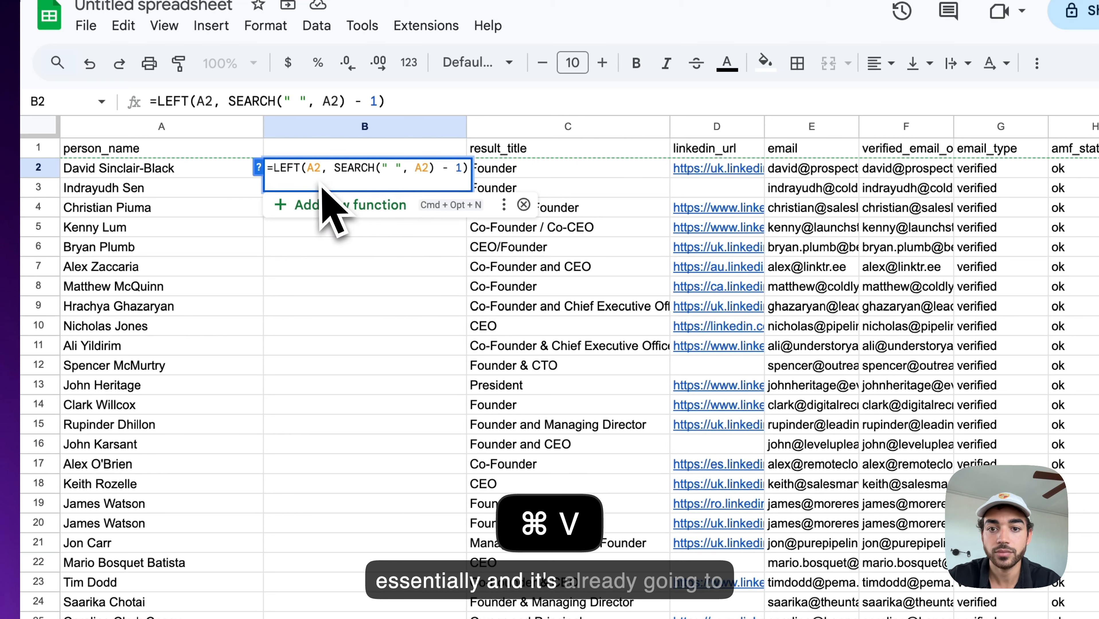
key(BackSpace)
click(309, 168)
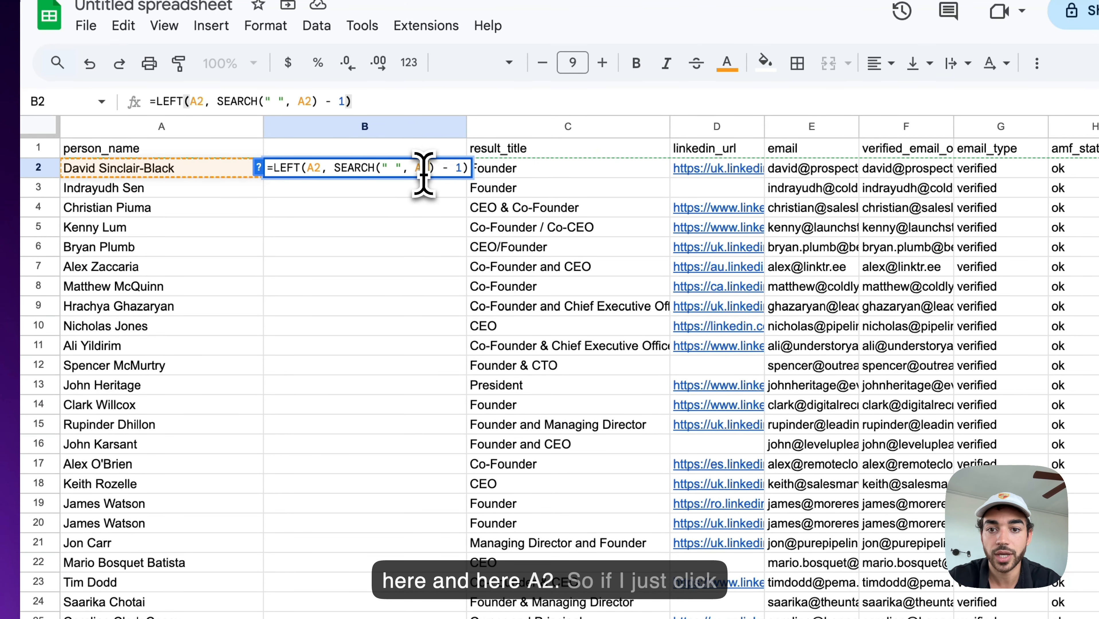
key(Return)
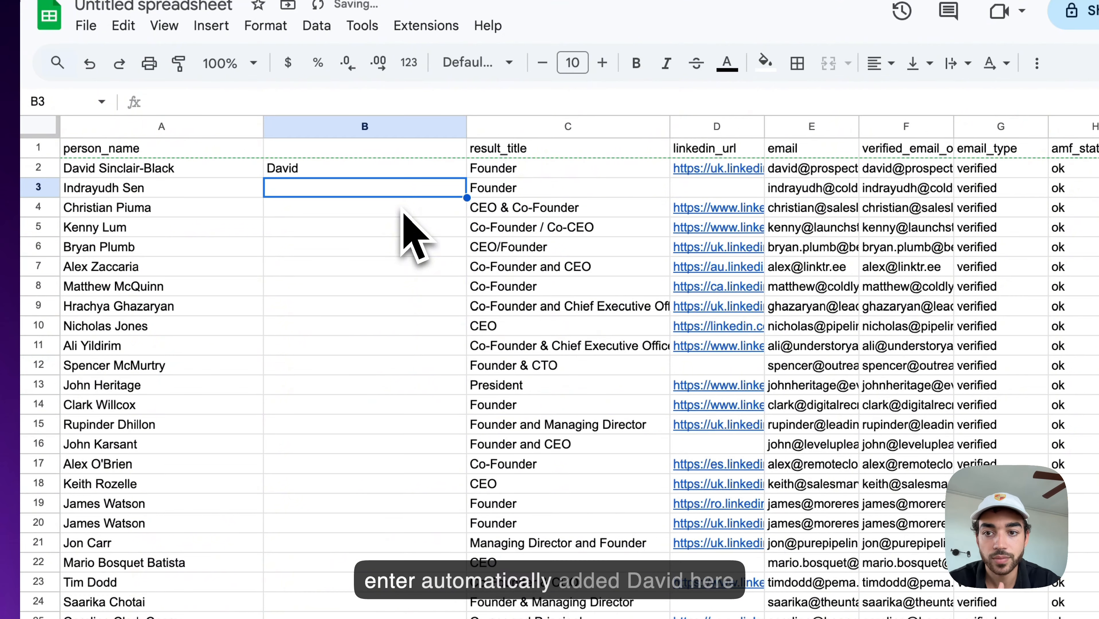
click(358, 170)
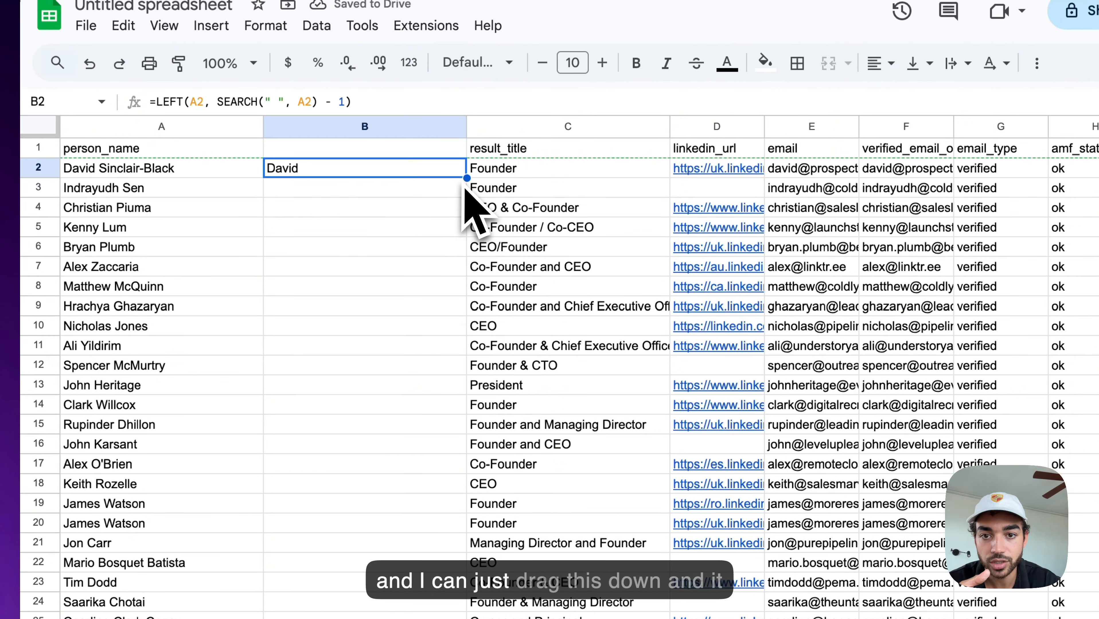
drag(466, 178, 442, 608)
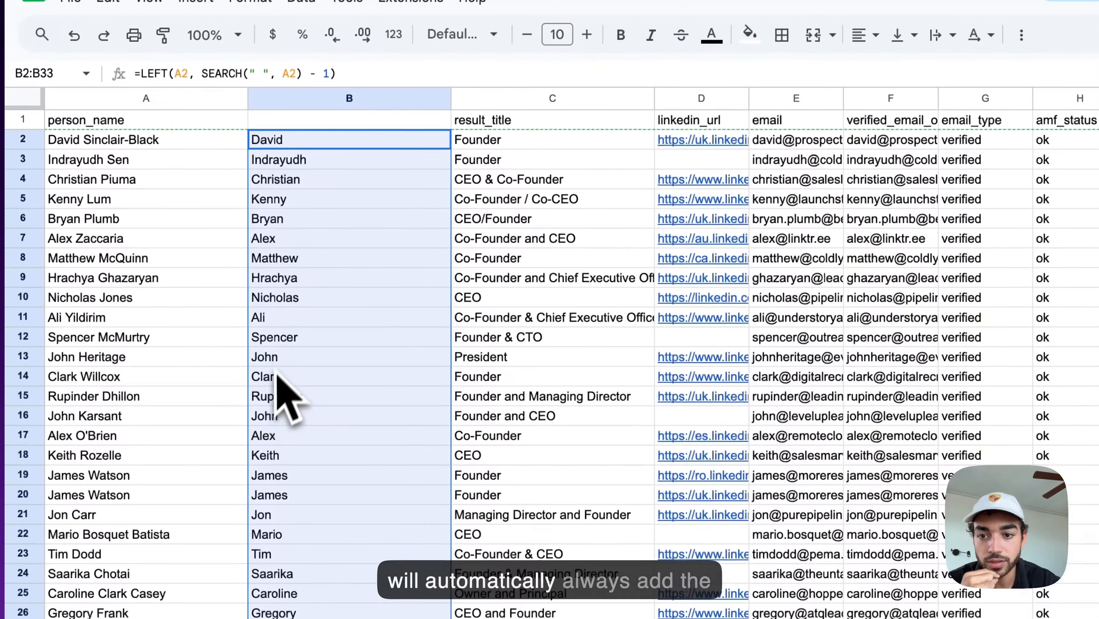
Step: Spot-check the filled first-name formulas in B8 and B12
click(330, 203)
double_click(328, 204)
click(318, 261)
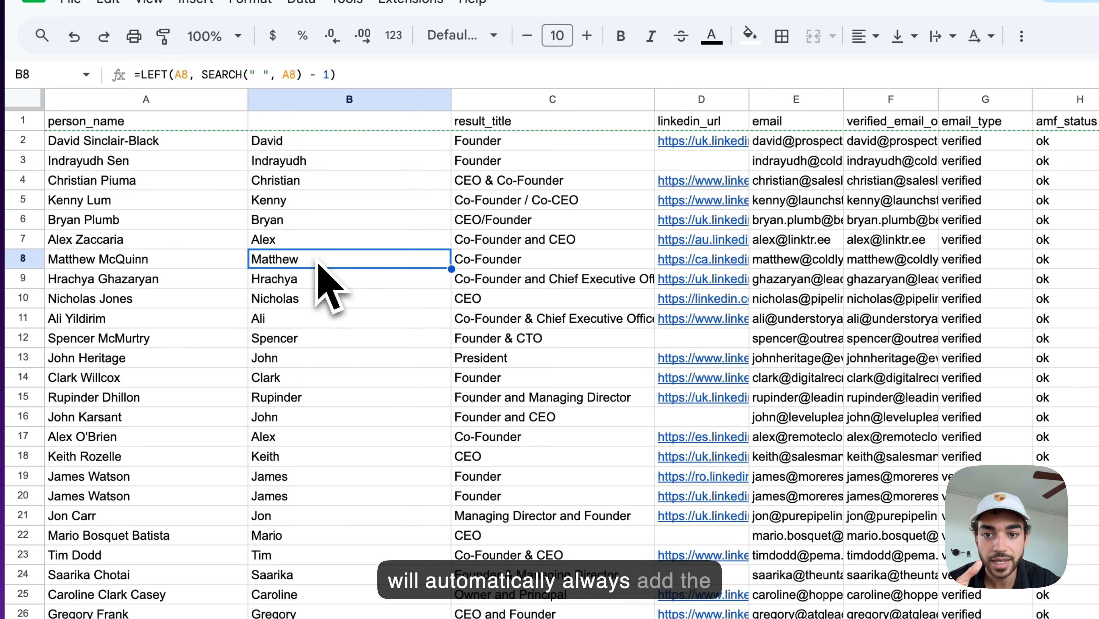
double_click(308, 262)
click(306, 341)
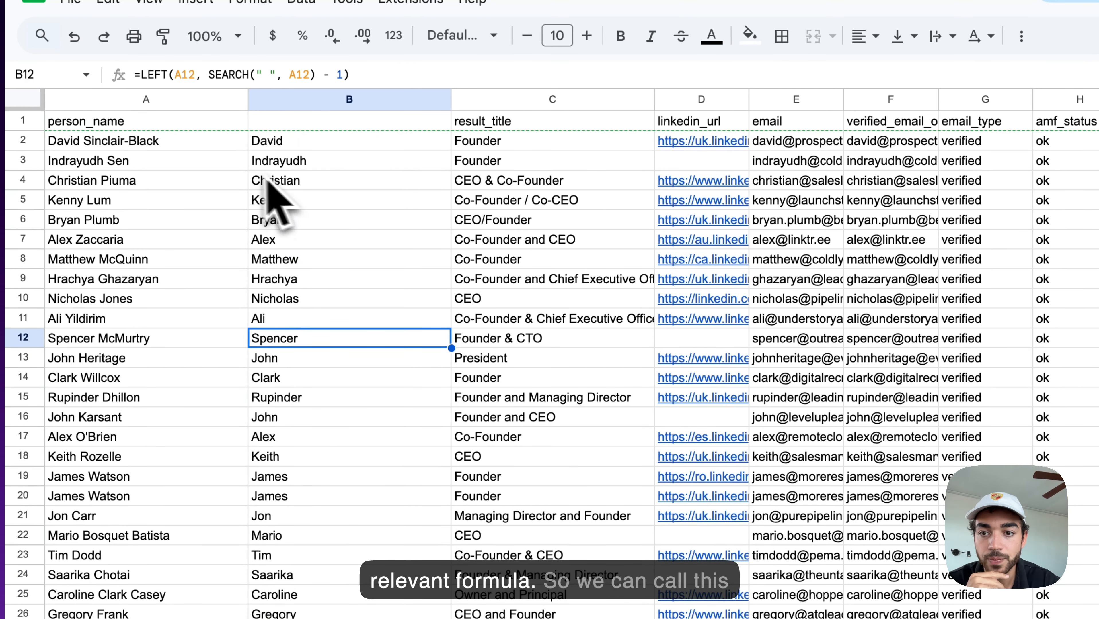
click(292, 147)
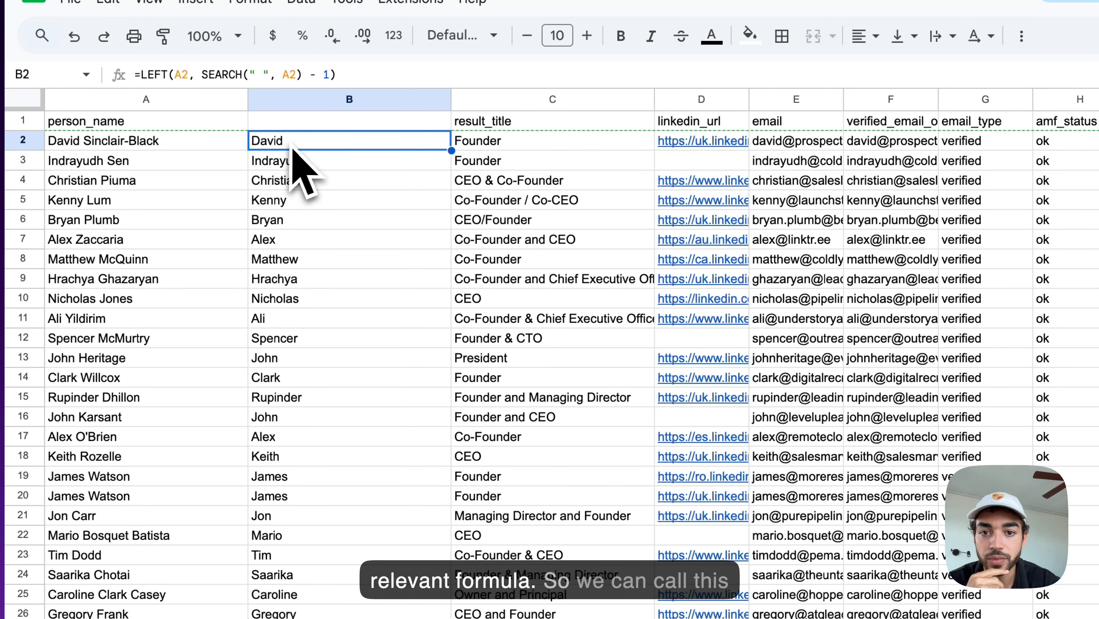
Step: Head column B with 'First name'
click(324, 127)
text(First name)
key(Return)
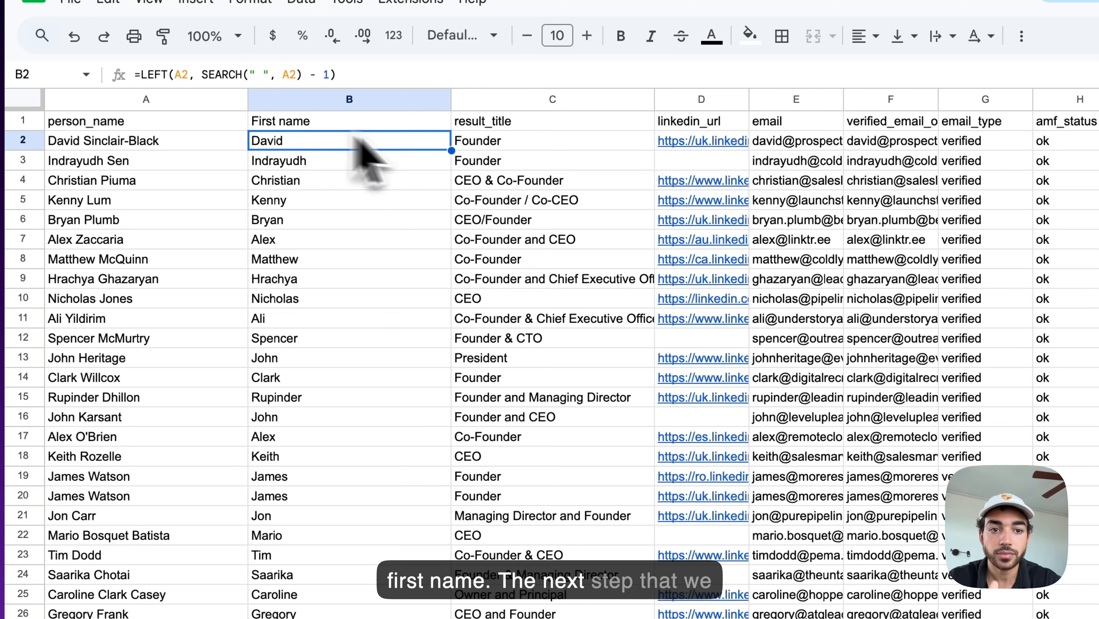
scroll(507, 186, right, 5)
Step: Widen column J and rename its header from Name to Company Name
scroll(514, 187, right, 3)
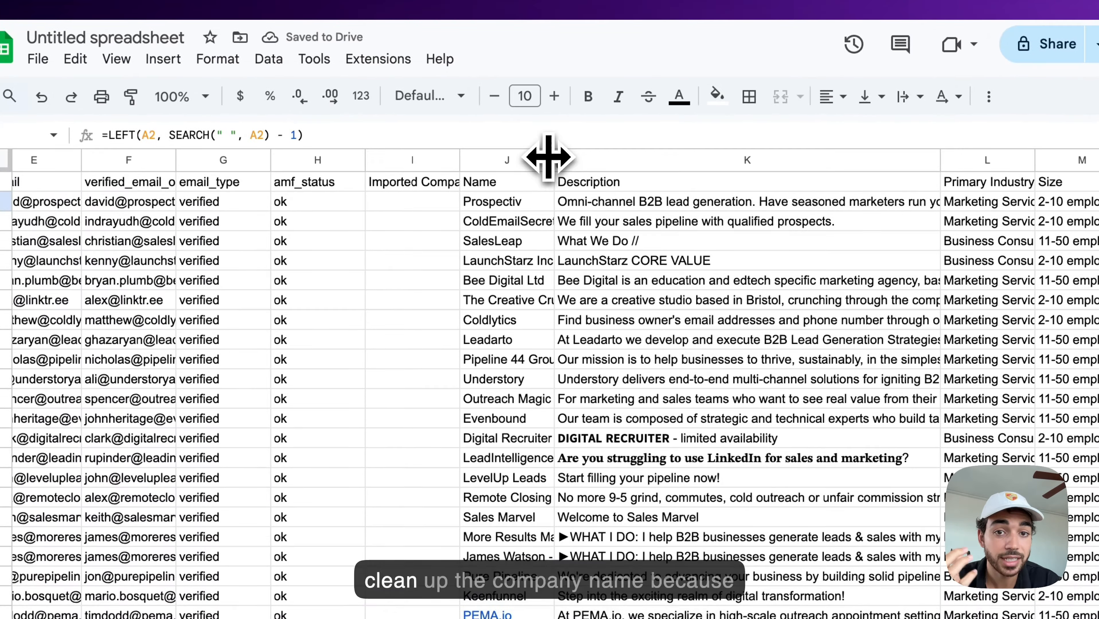
drag(580, 99, 714, 109)
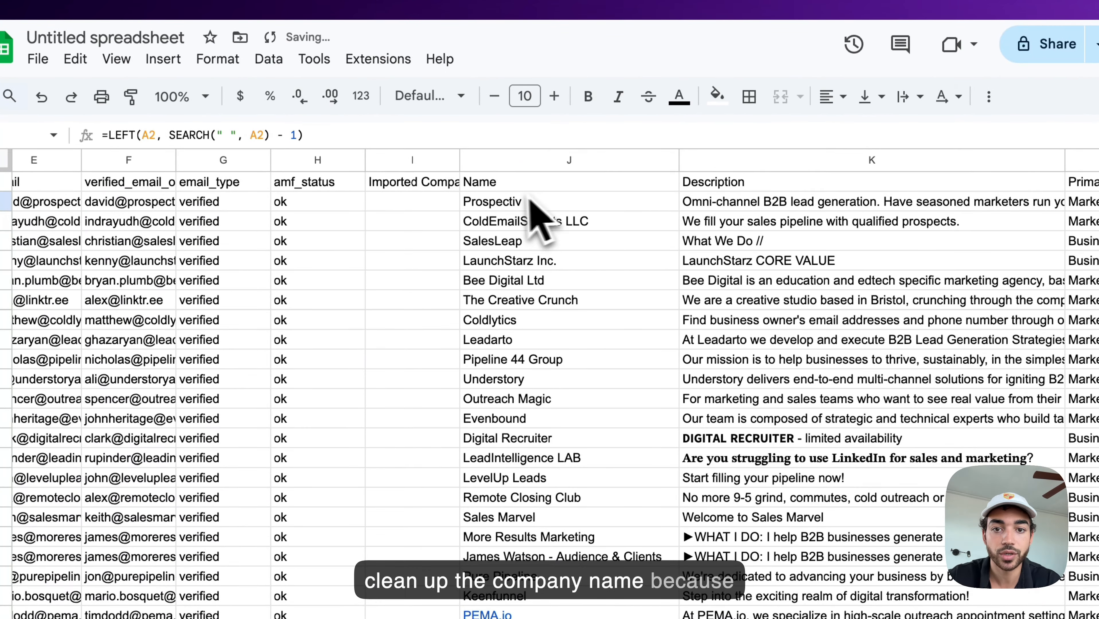
double_click(500, 188)
key(Left)
key(Left)
key(Left)
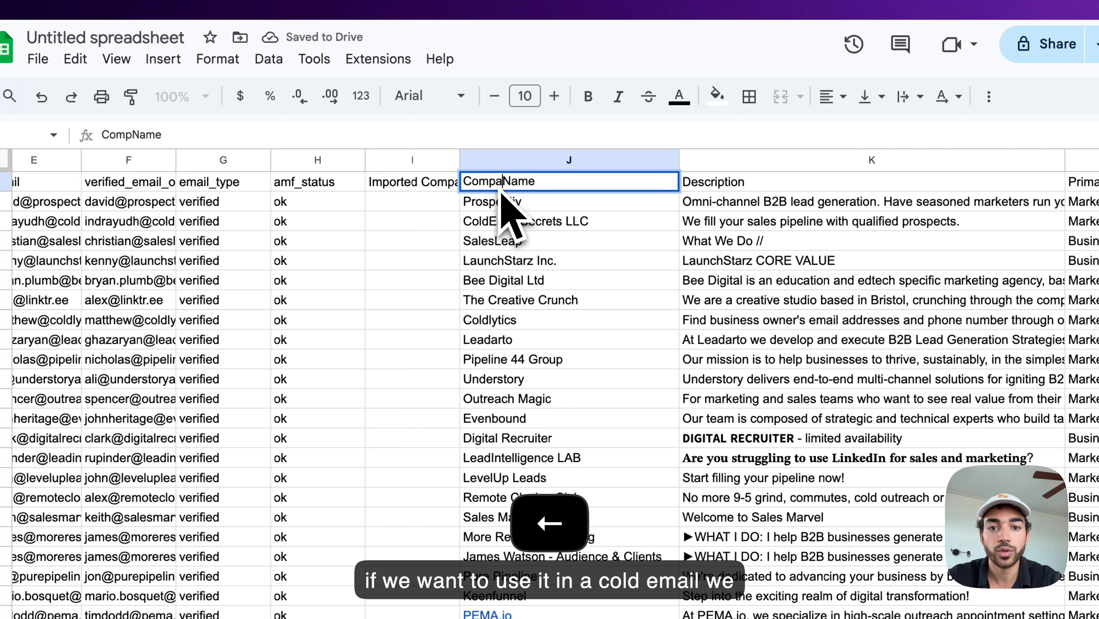
text(any)
key(Return)
key(Down)
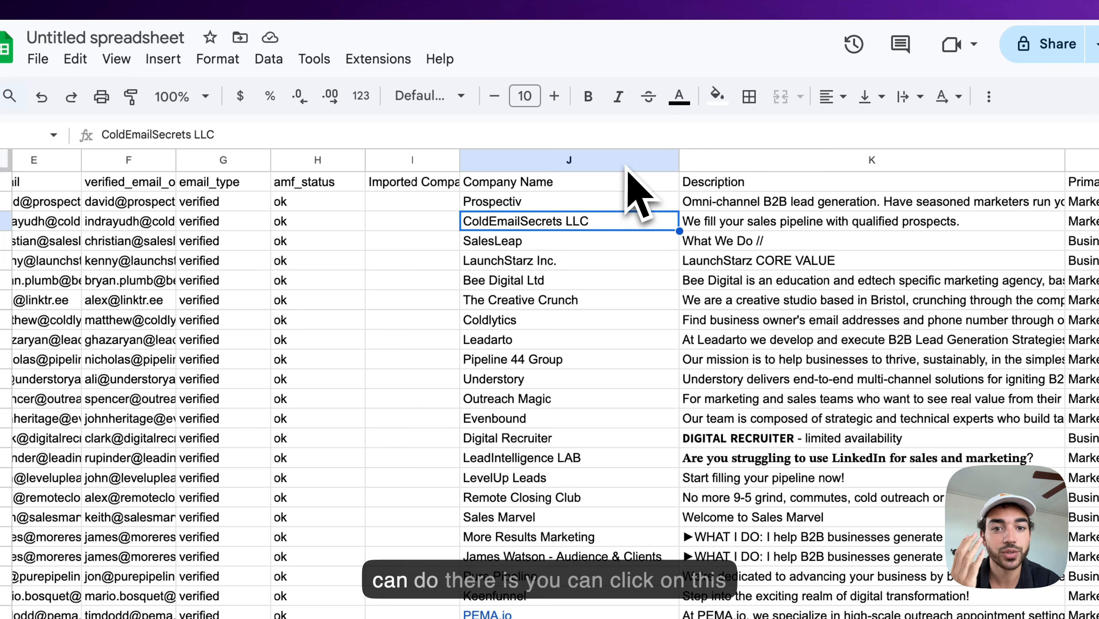
Step: Select column J and use Find and replace to remove every LLC
click(579, 162)
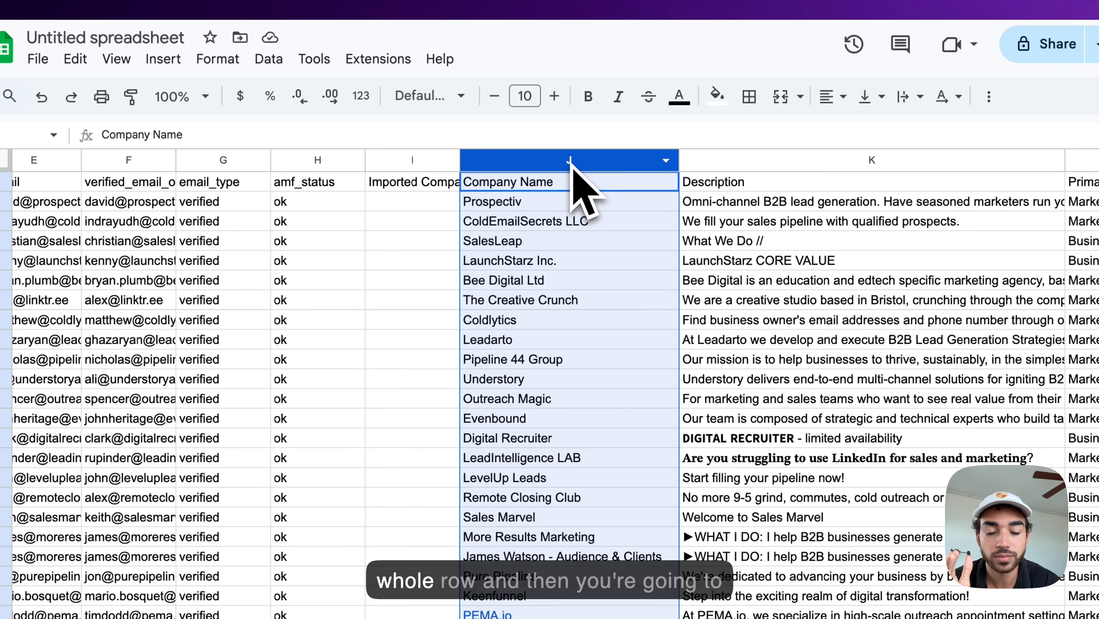
click(78, 60)
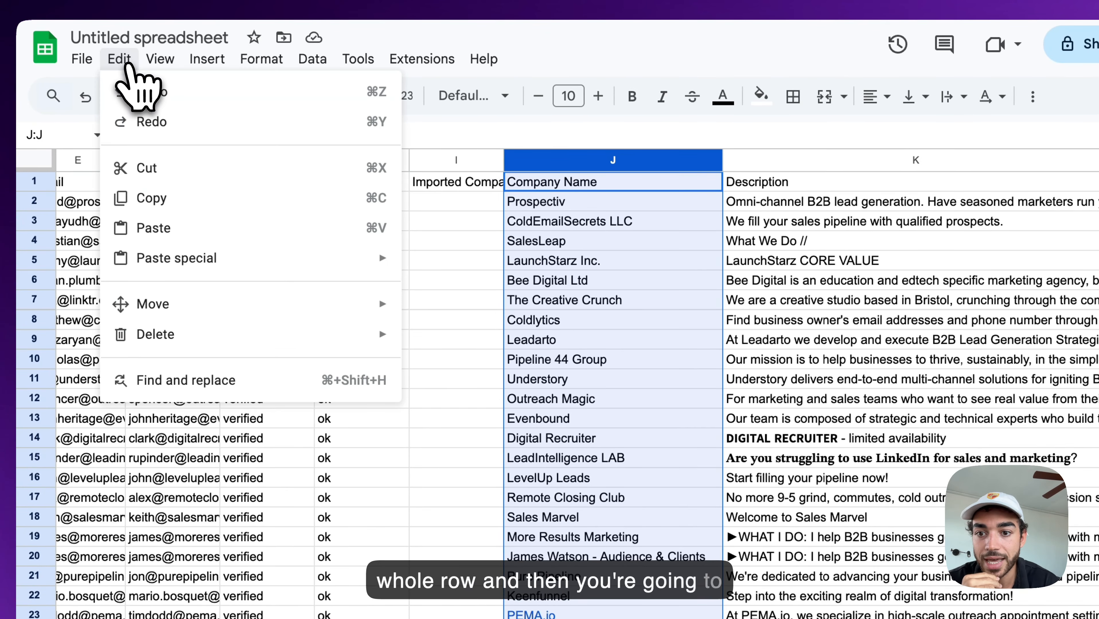
click(208, 382)
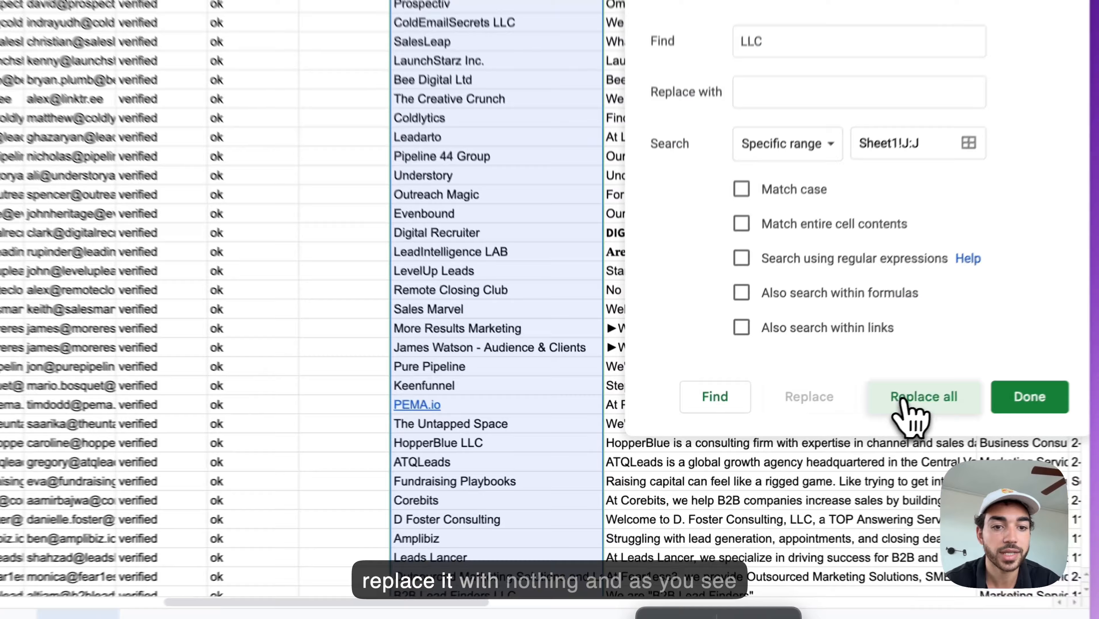
click(849, 426)
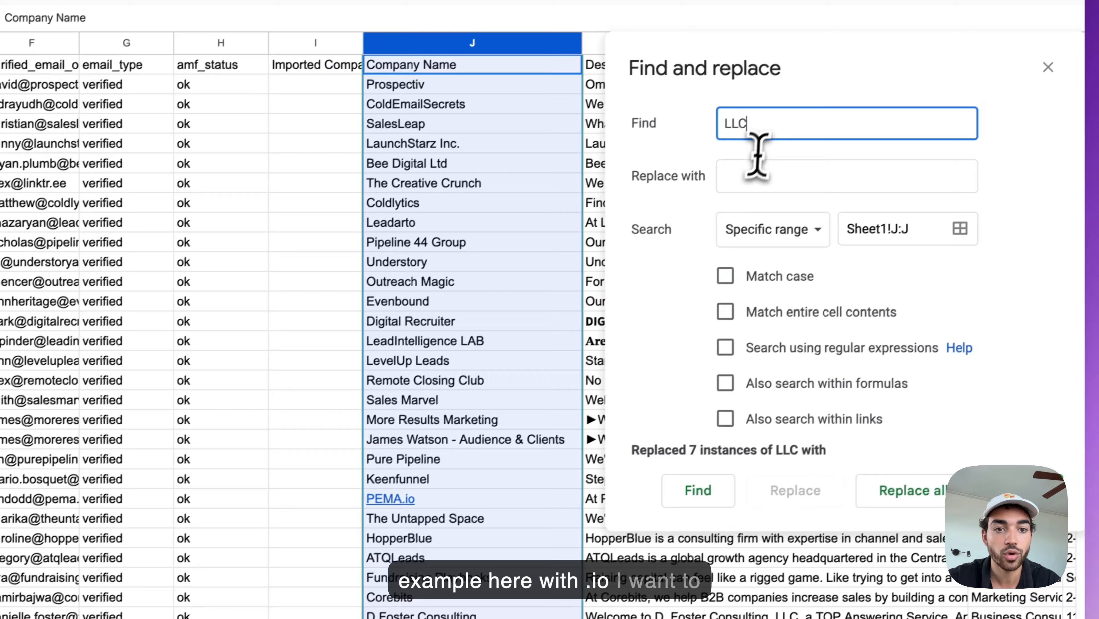
Step: Replace all .io and Ltd in the company names with nothing
double_click(817, 103)
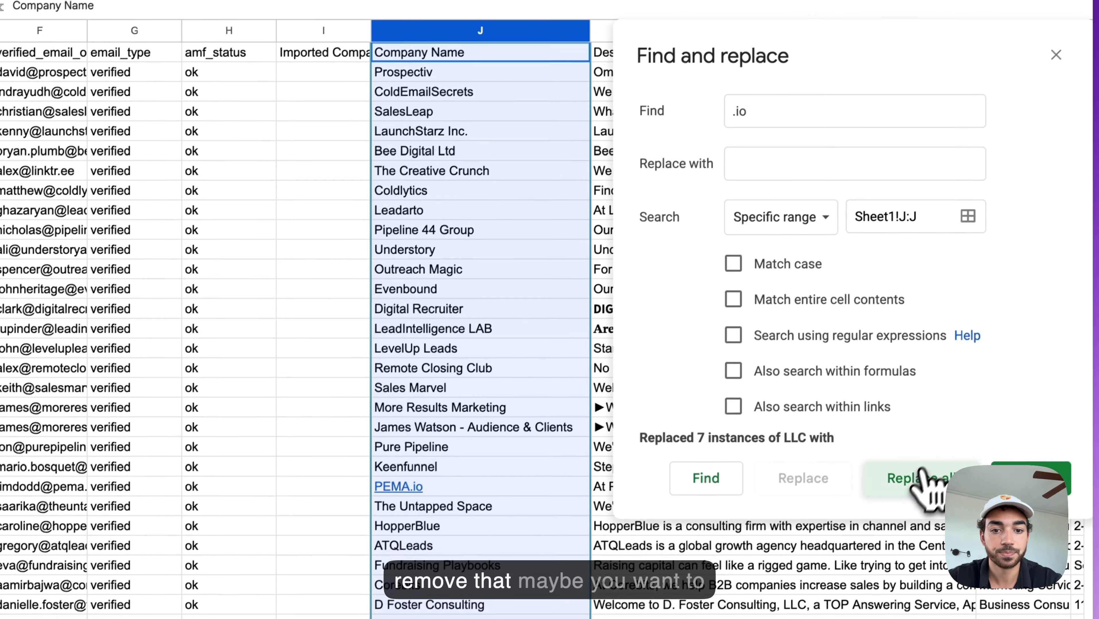
click(906, 495)
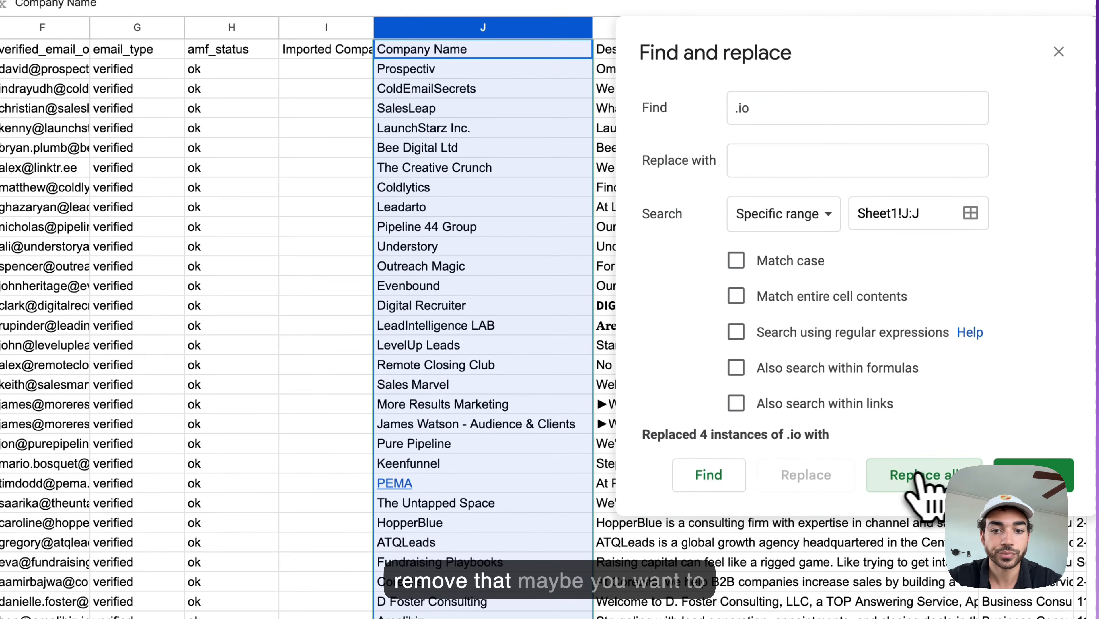
scroll(521, 446, down, 12)
scroll(532, 447, down, 20)
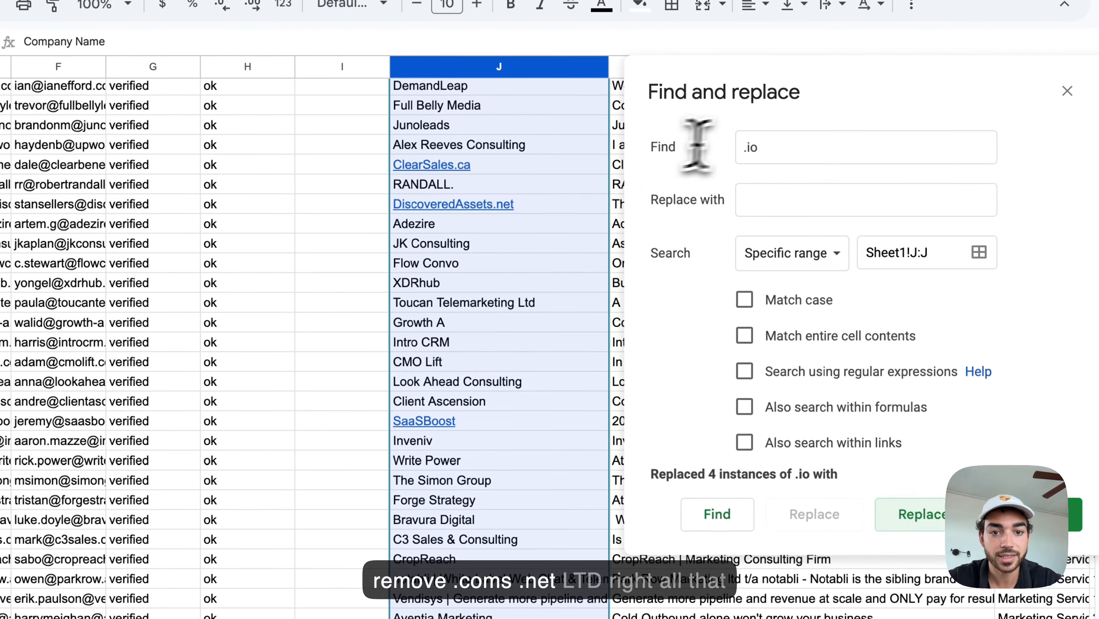
double_click(743, 115)
text(Lt)
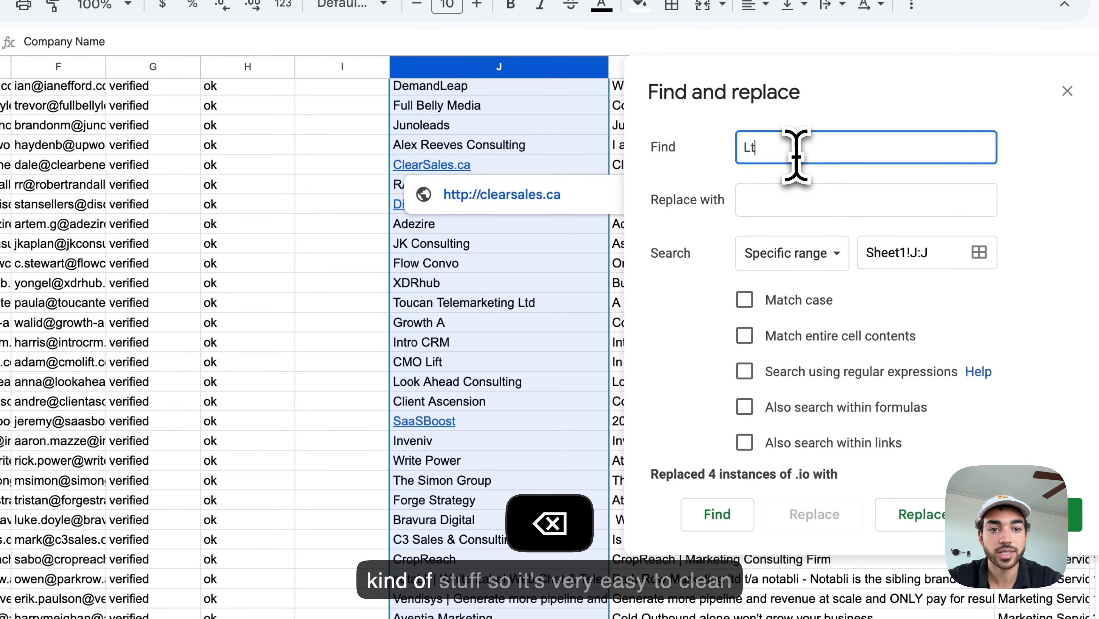
text(d)
click(911, 514)
scroll(538, 477, down, 10)
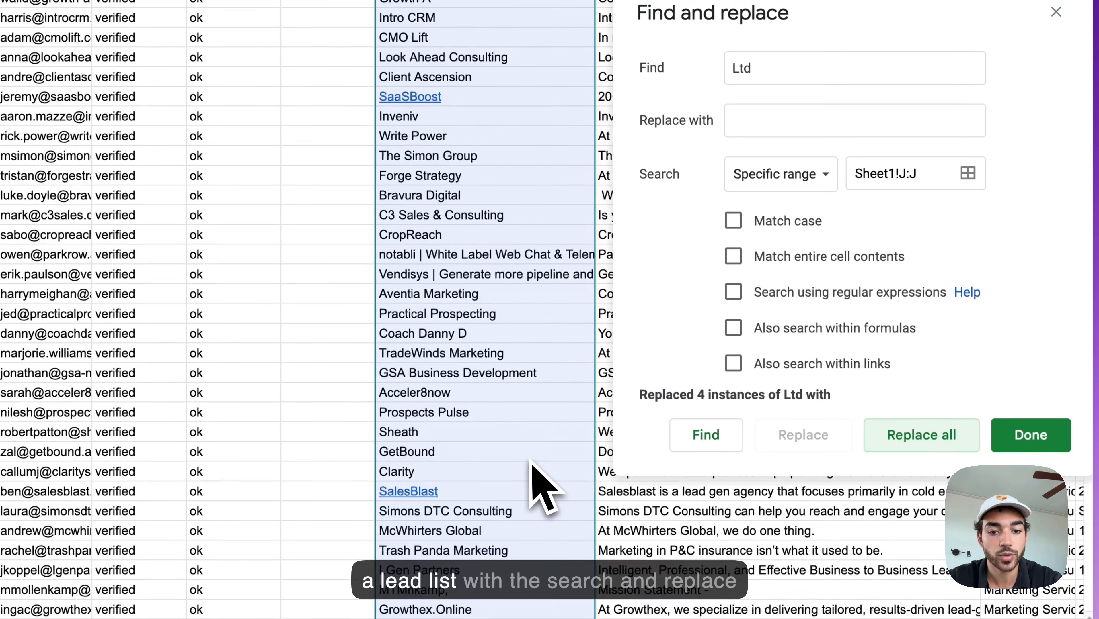
scroll(533, 467, right, 2)
scroll(539, 461, down, 7)
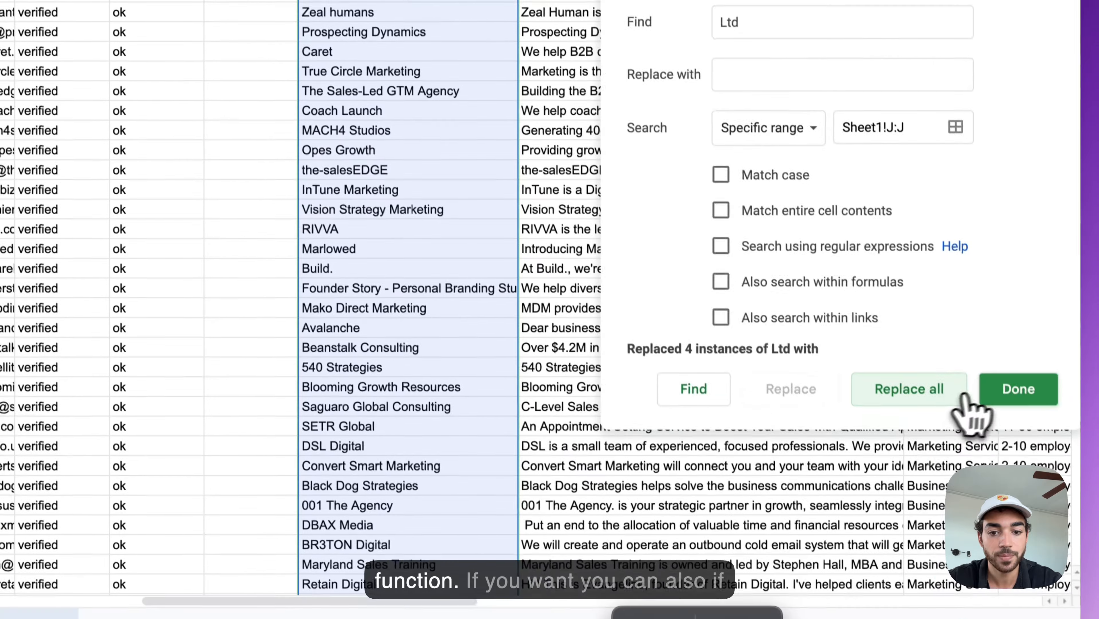
Step: Close Find and replace and confirm PEMA.io now reads PEMA
click(1005, 440)
scroll(685, 407, up, 15)
scroll(629, 451, up, 20)
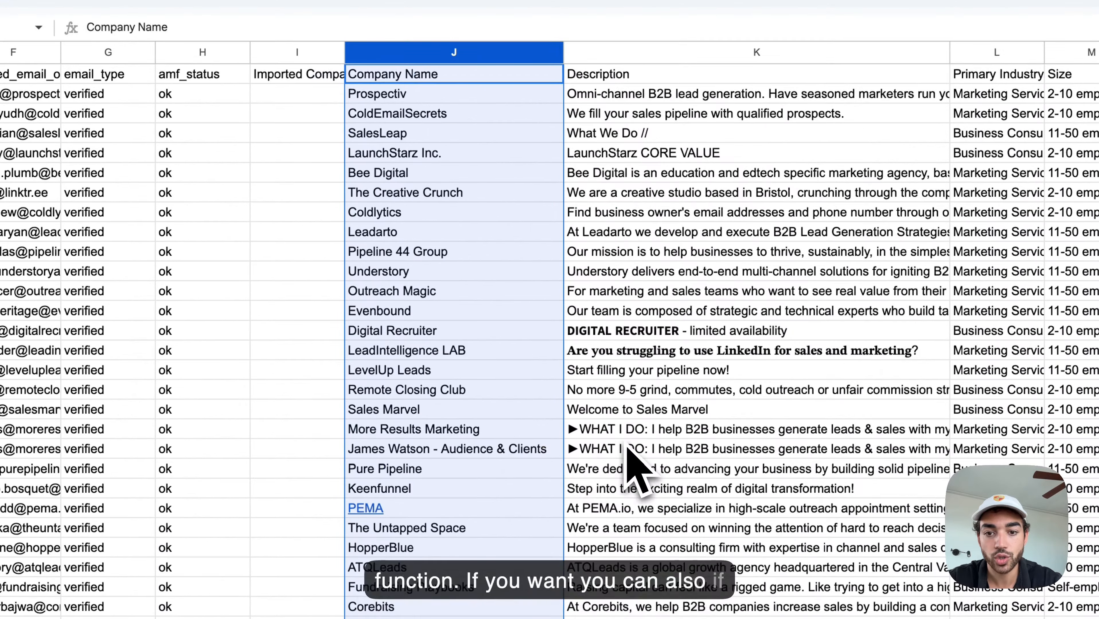
scroll(629, 459, down, 7)
scroll(512, 464, up, 5)
click(393, 360)
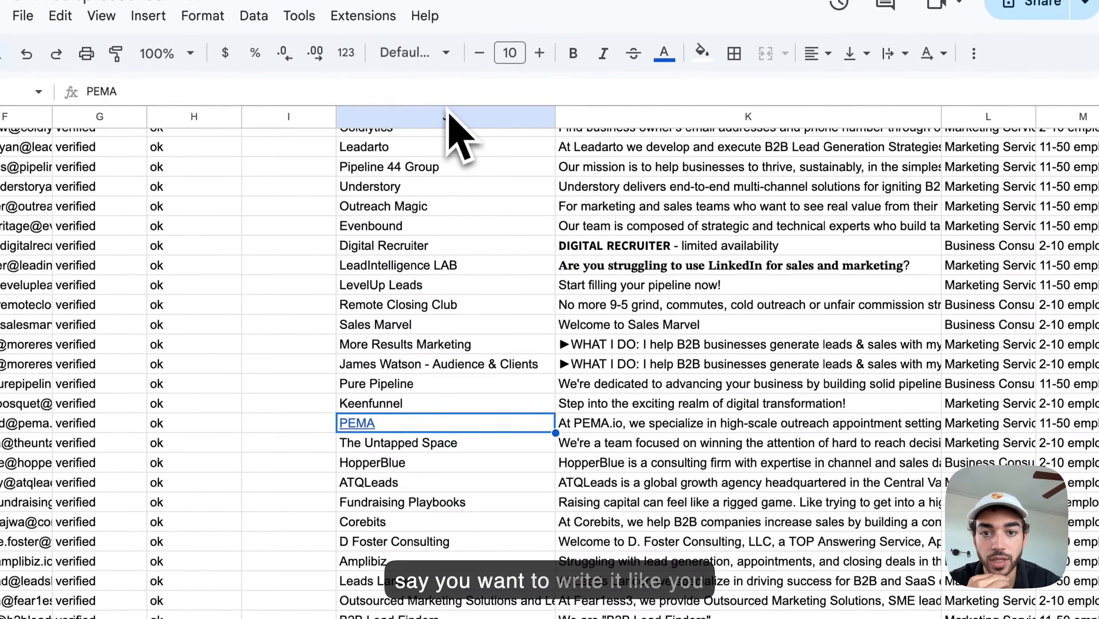
click(447, 116)
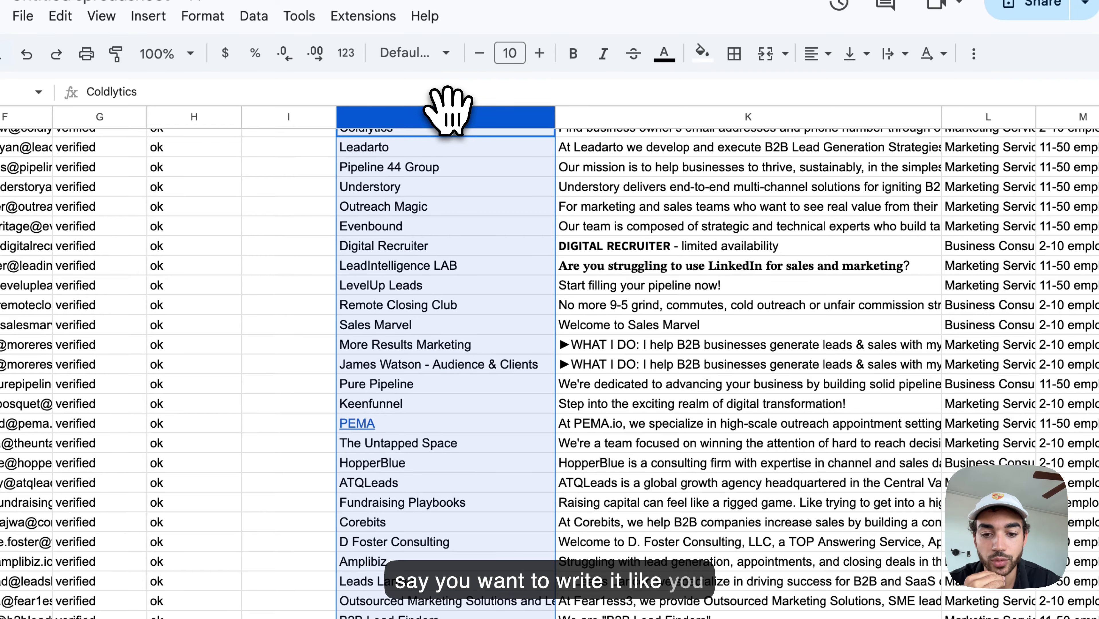
Step: Insert a column right of Company Name and enter =PROPER(J62) in K62
right_click(447, 115)
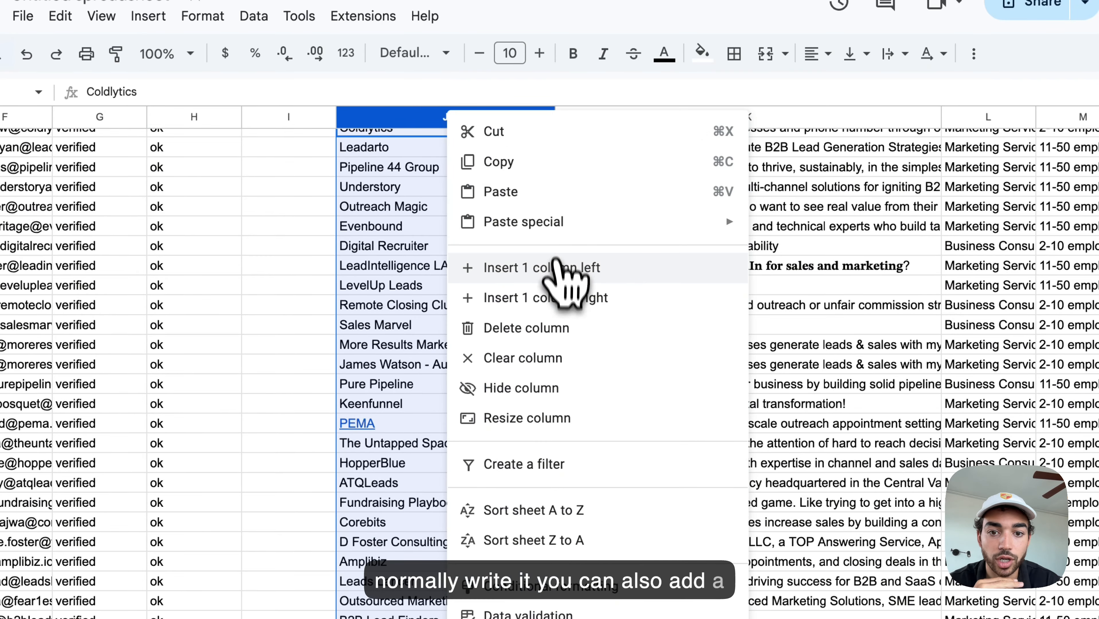
click(559, 294)
scroll(567, 355, down, 20)
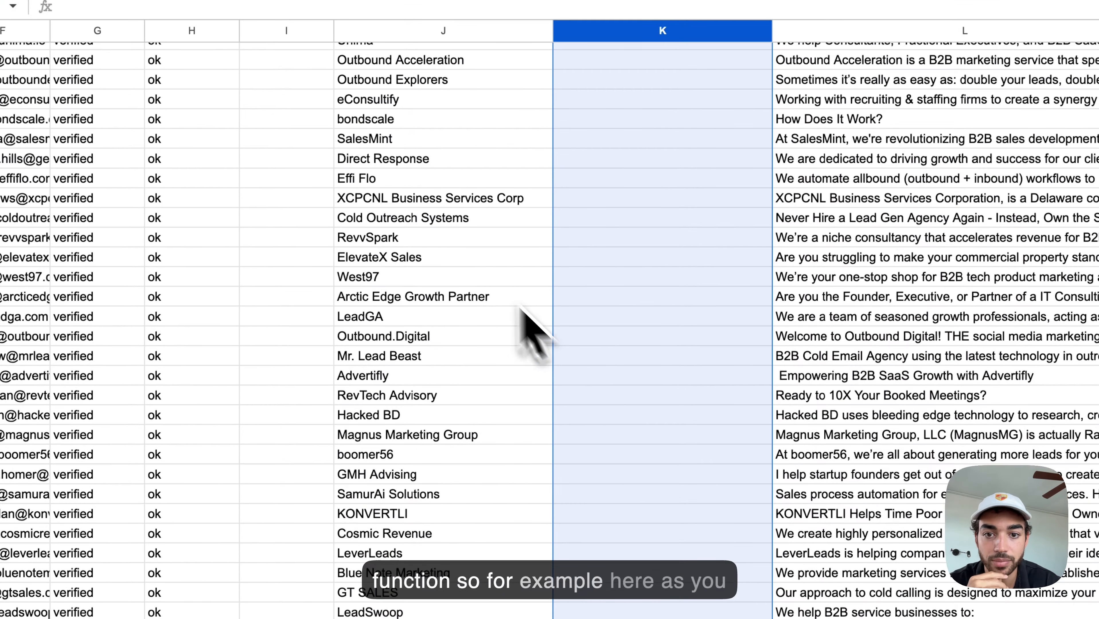
click(410, 203)
double_click(586, 204)
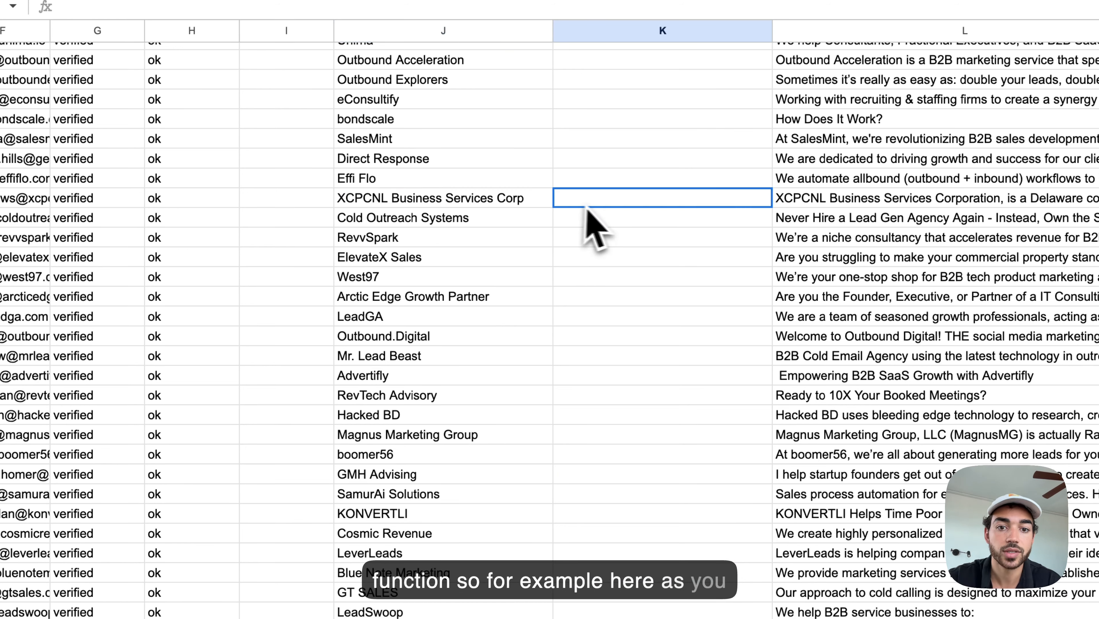
text(=proper)
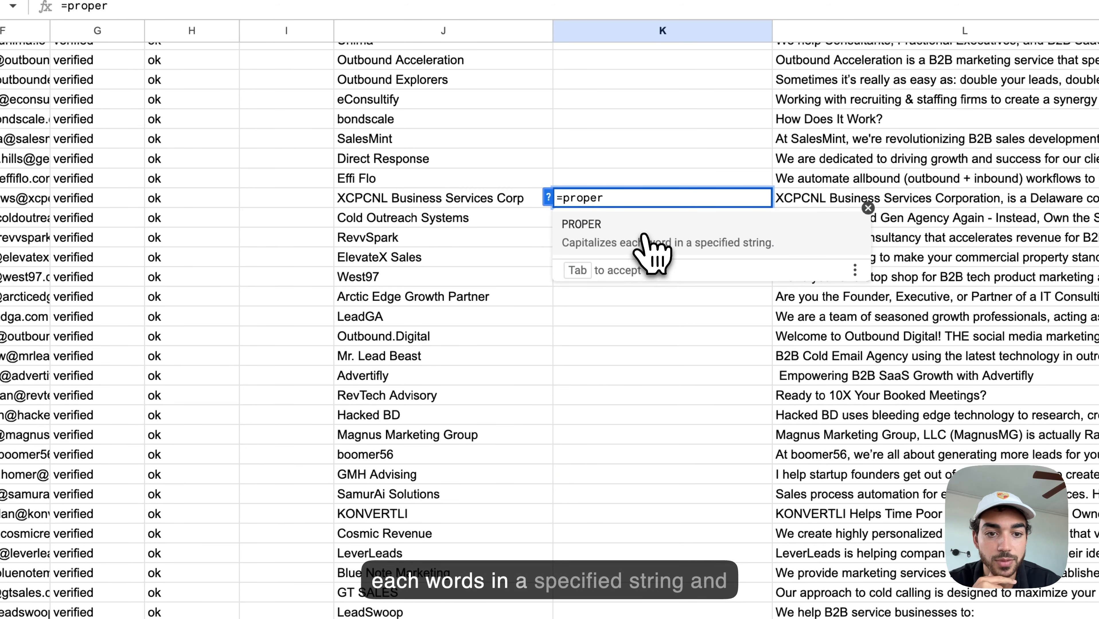
click(650, 243)
click(444, 203)
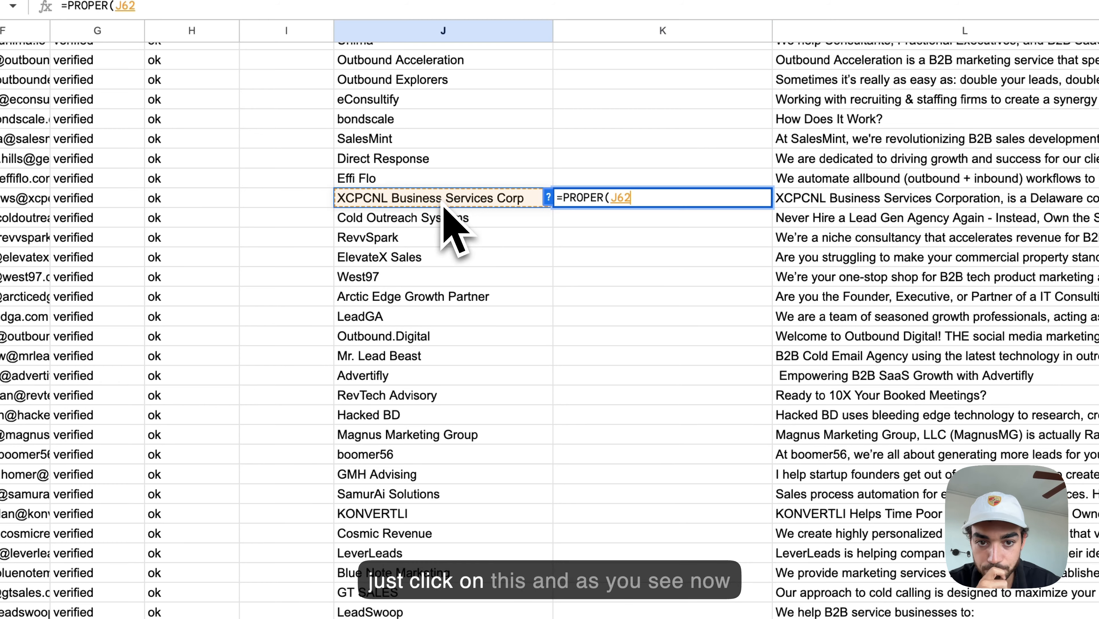
key(Return)
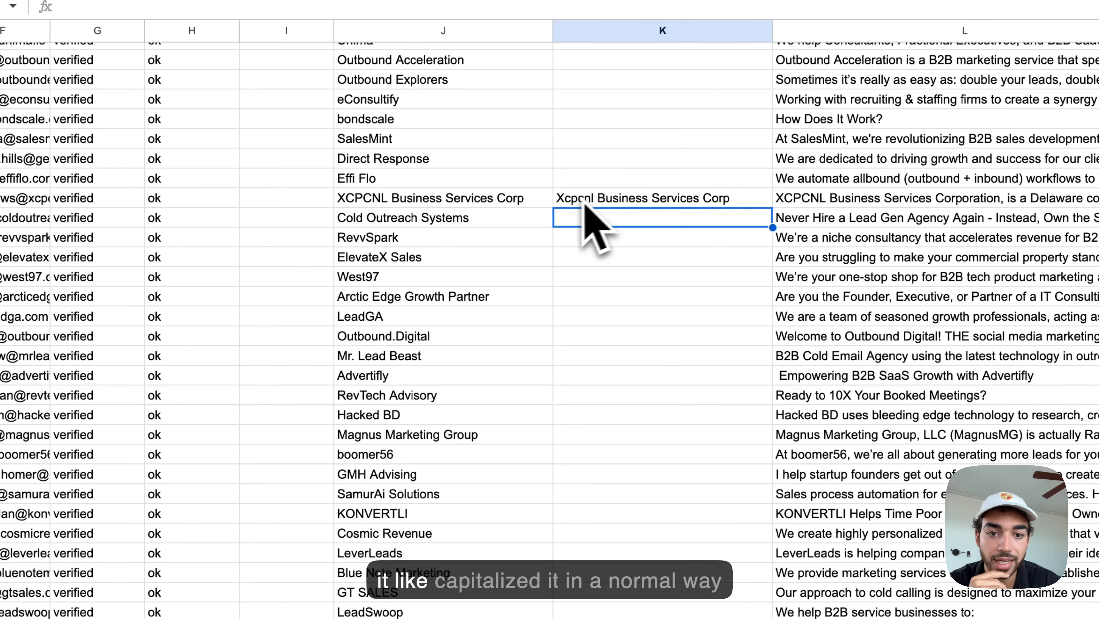
Step: Fill the PROPER formula down to K78 and verify KONVERTLI becomes Konvertli
click(596, 202)
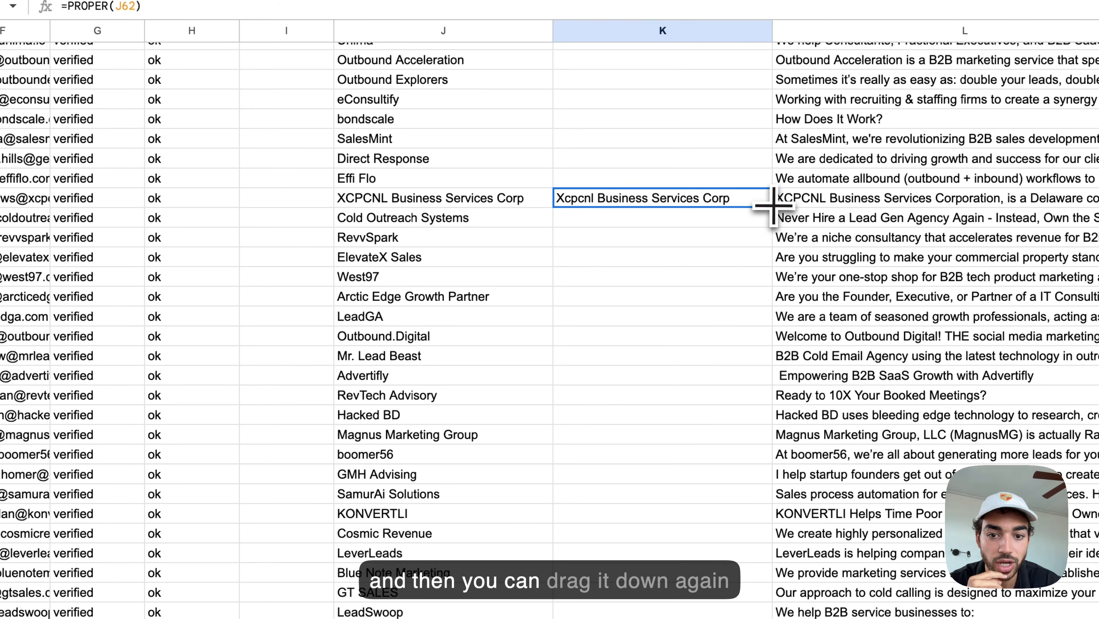
drag(771, 208, 764, 494)
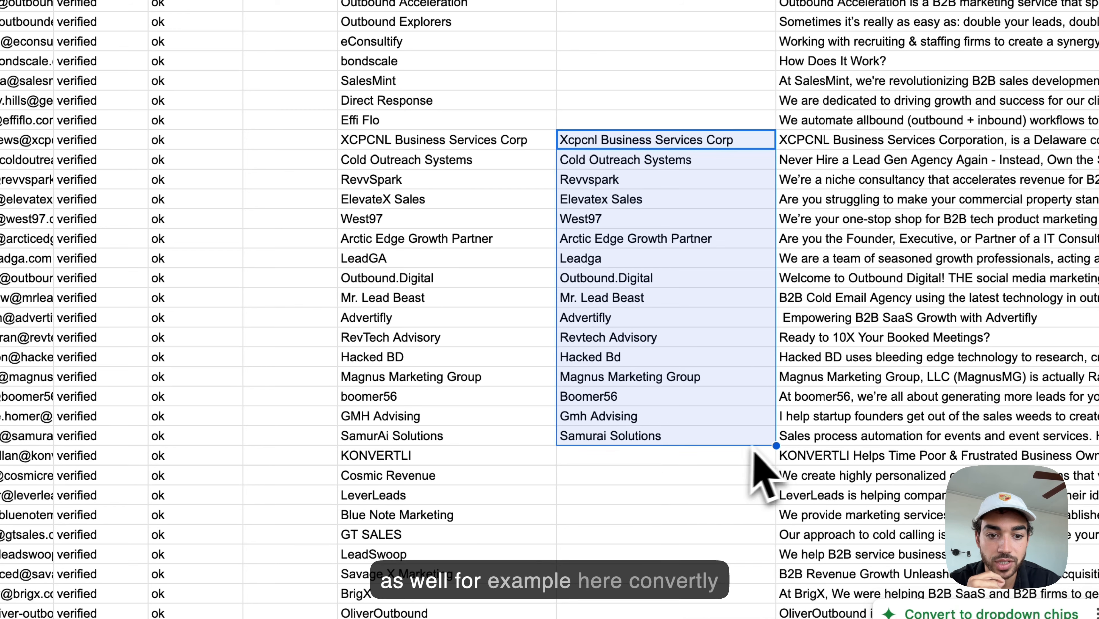
drag(776, 445, 775, 475)
click(513, 459)
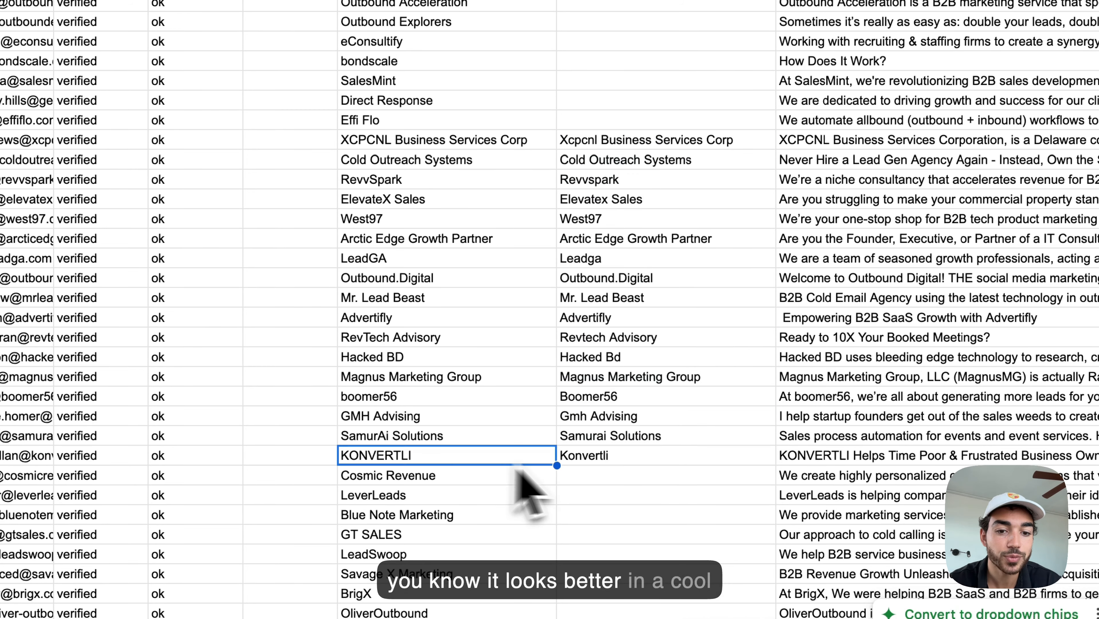
click(587, 460)
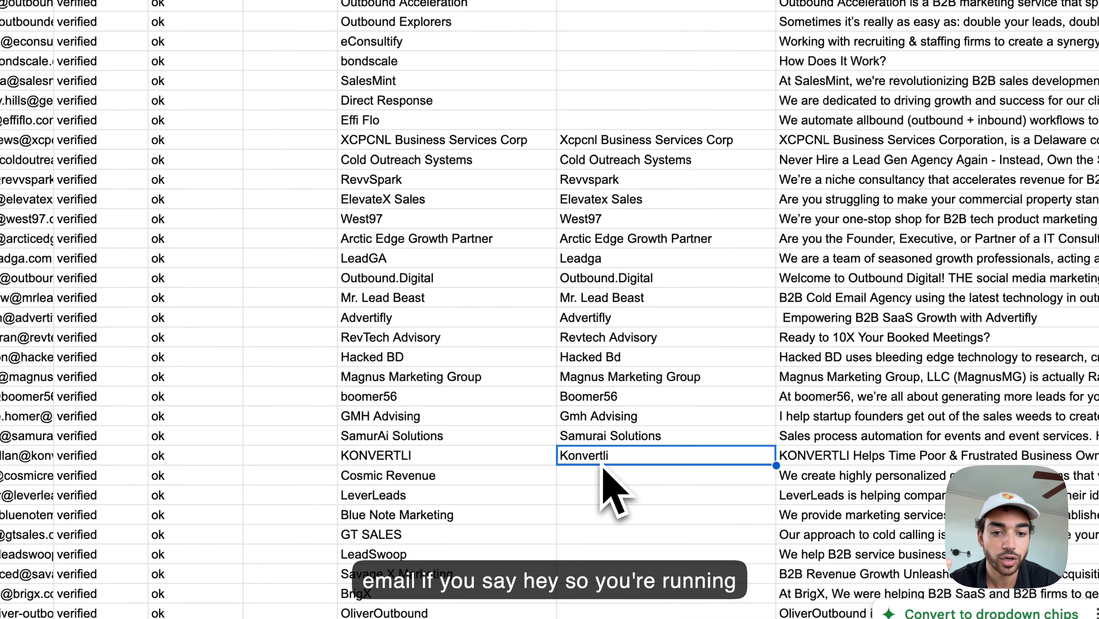
click(388, 464)
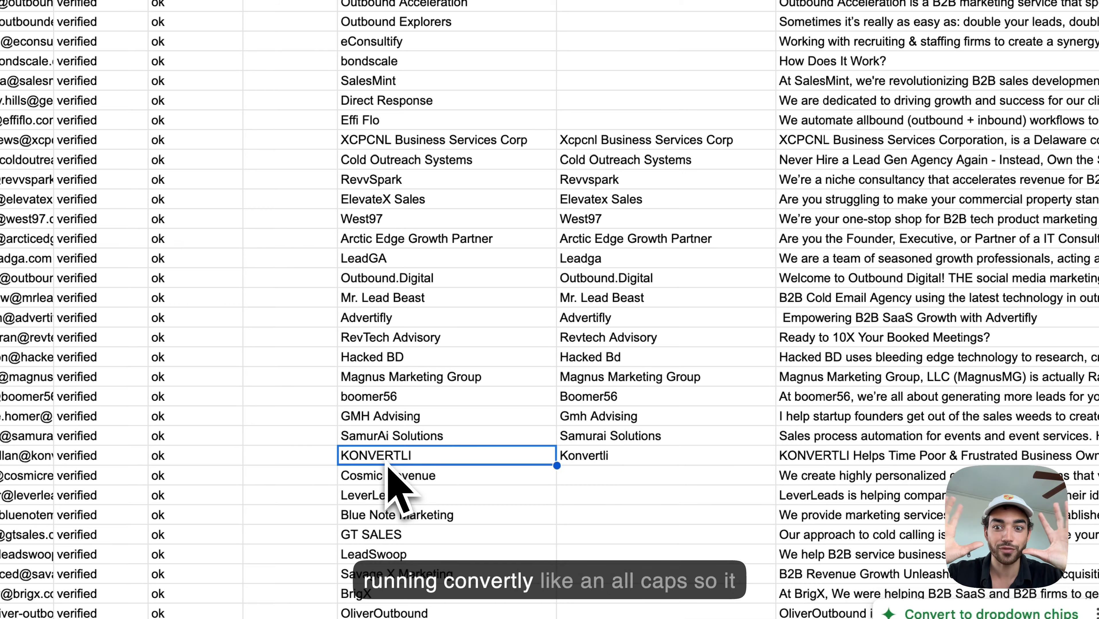
click(607, 459)
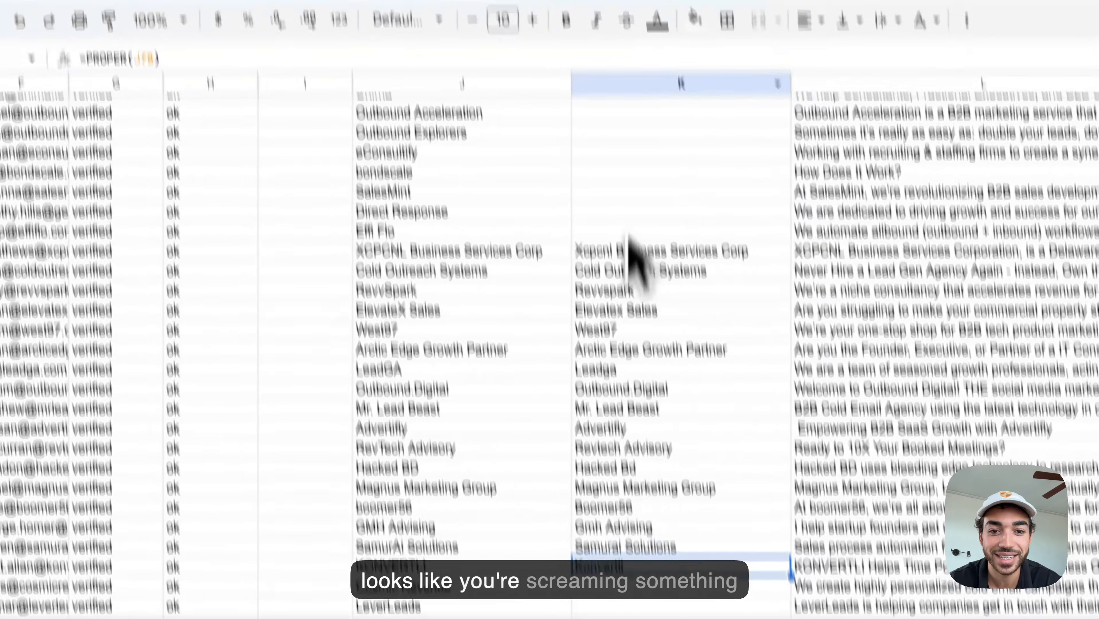
Step: Type the Clean header into cell K1
scroll(642, 226, up, 20)
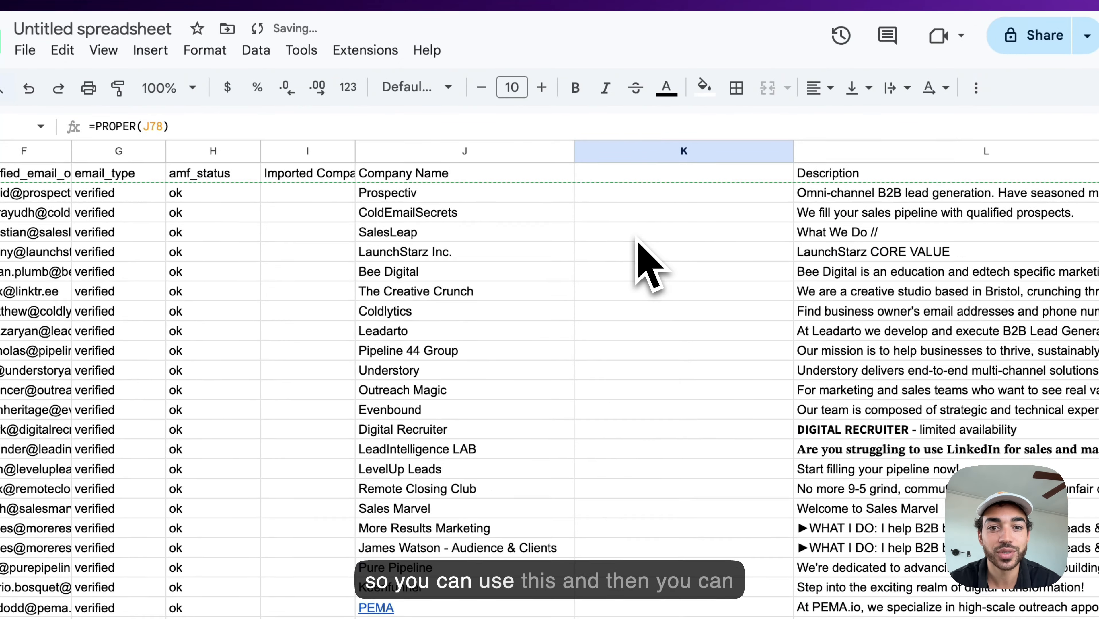
click(607, 178)
text(Clane)
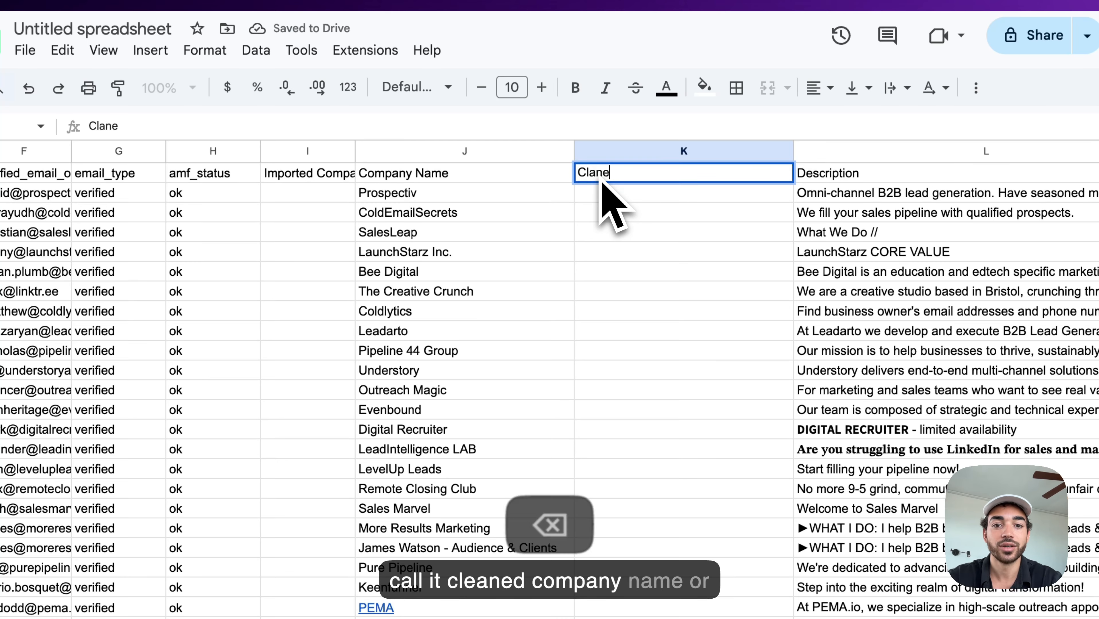
text(an)
Step: Delete the Clean helper column K so Description returns there, then close the File menu
right_click(637, 151)
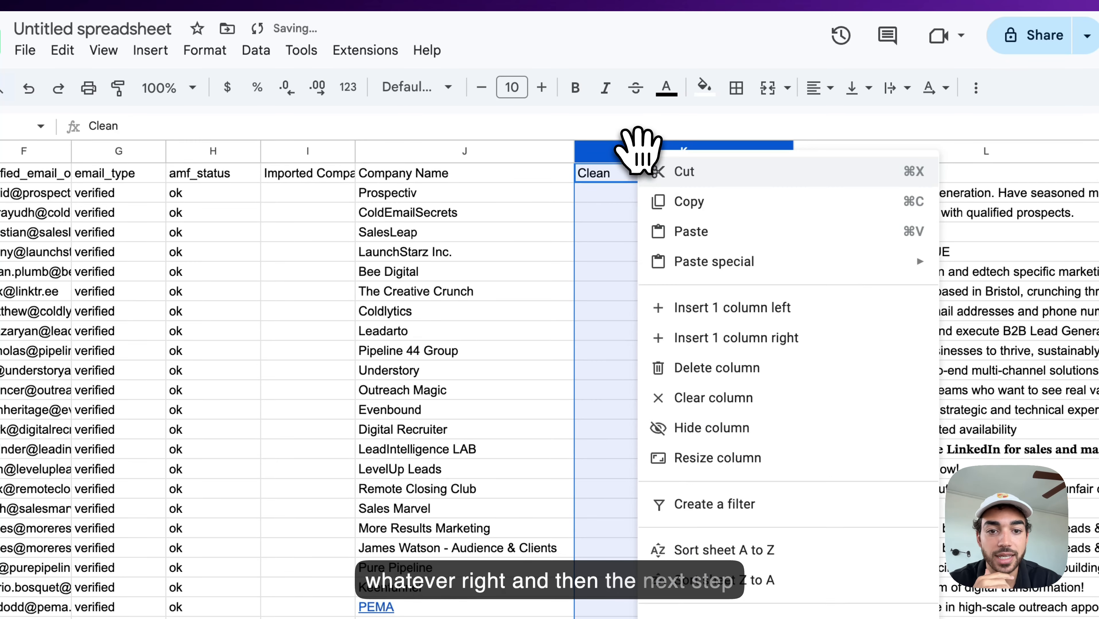
click(696, 369)
click(694, 352)
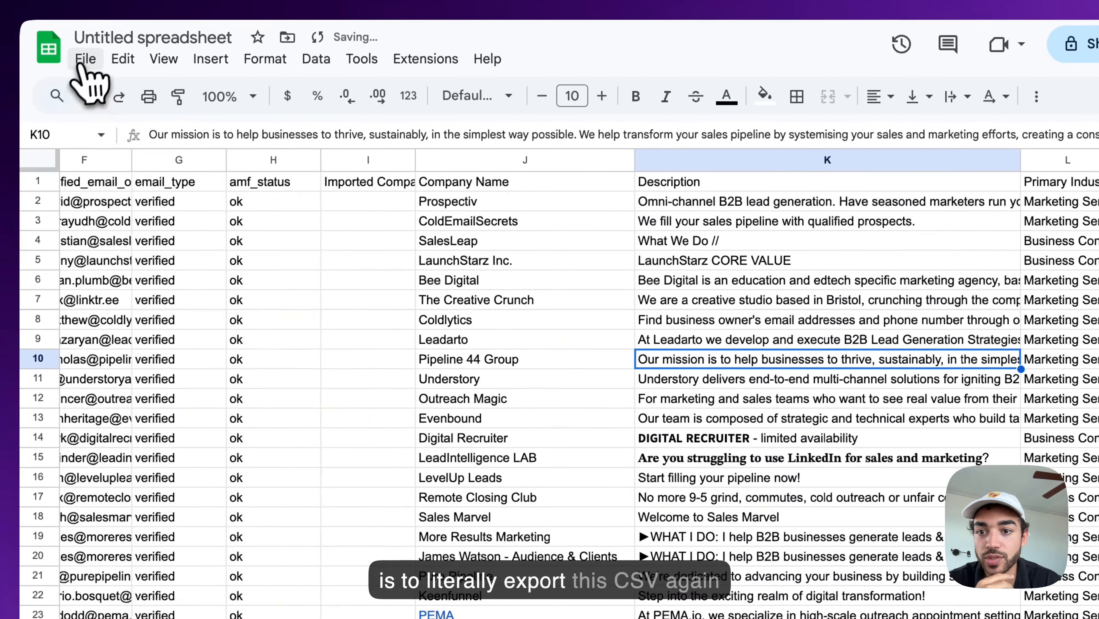
click(25, 50)
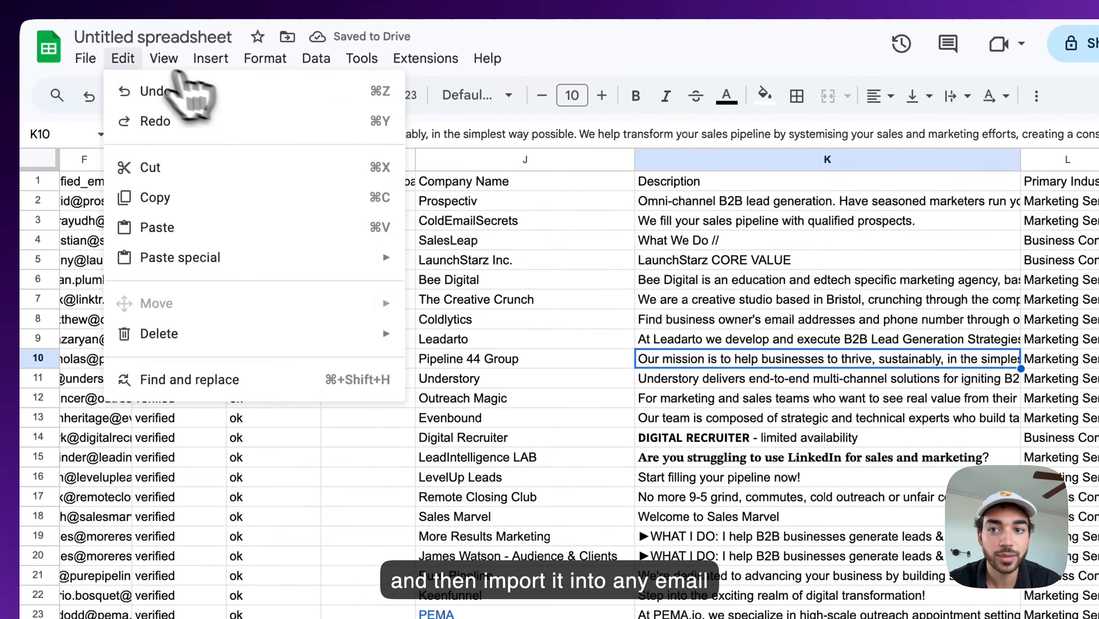
click(87, 59)
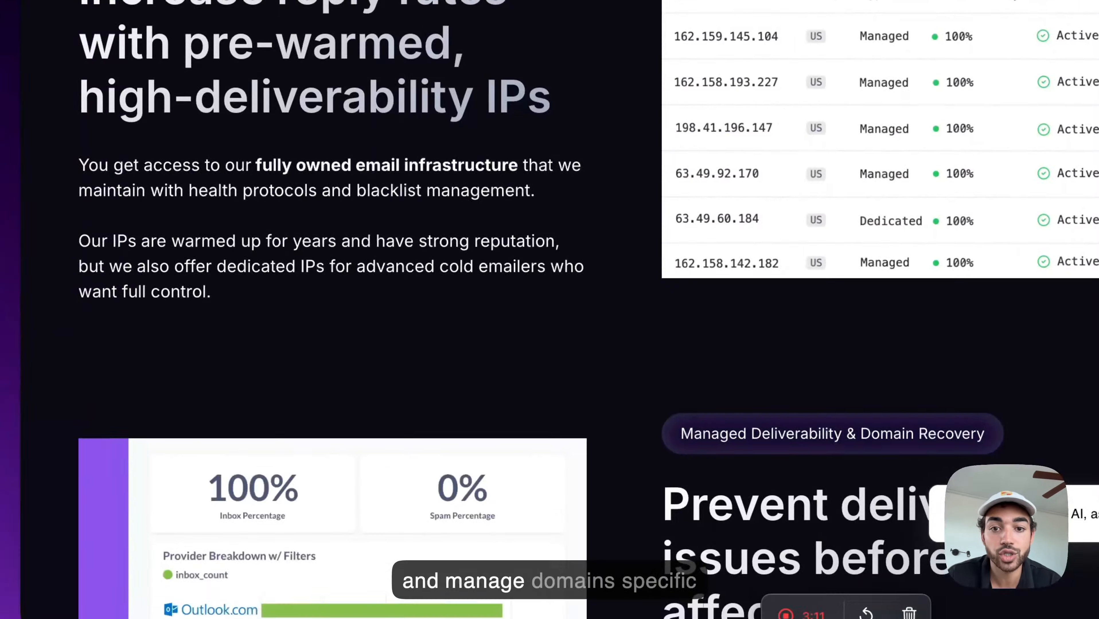
Step: Scroll through the Mailscale pages to reach the Domains dashboard
scroll(564, 289, up, 10)
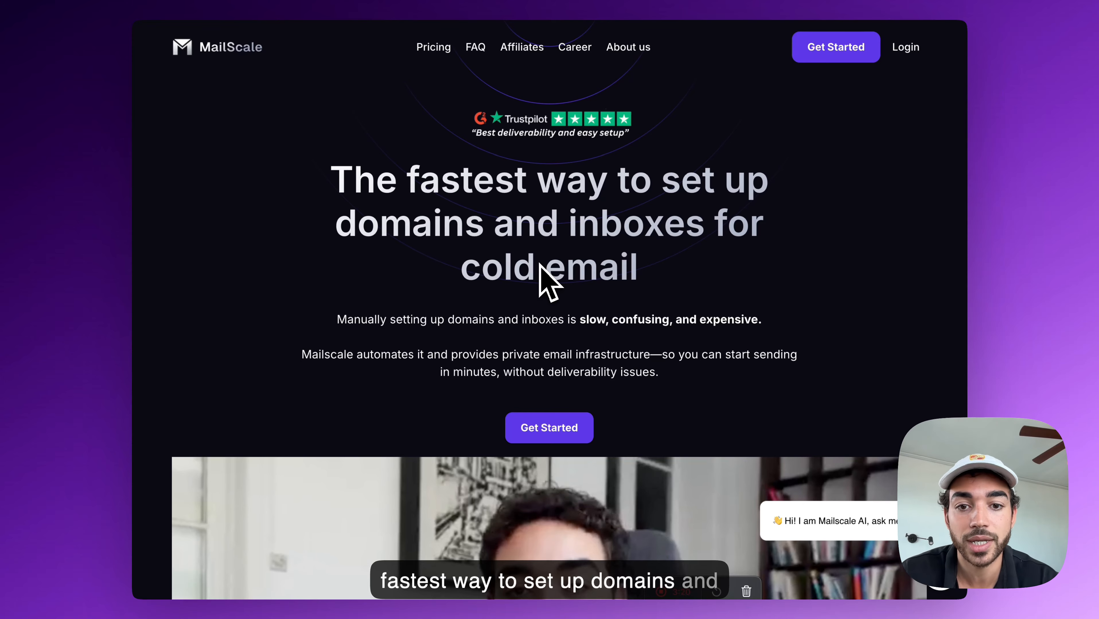
scroll(560, 373, down, 20)
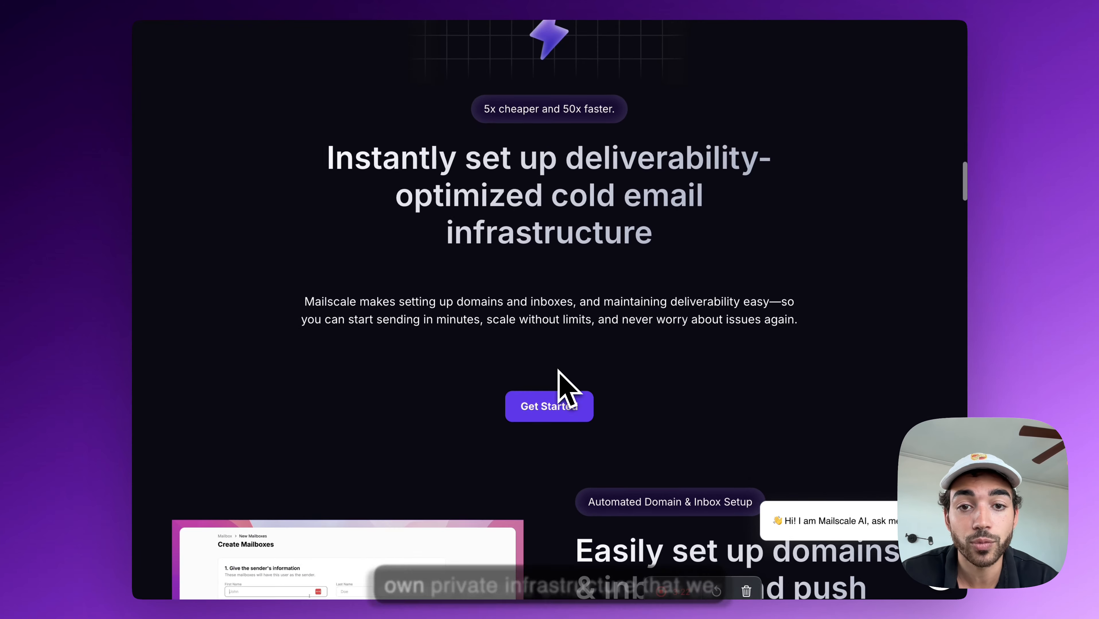
scroll(564, 382, down, 3)
scroll(567, 385, up, 2)
scroll(596, 398, down, 9)
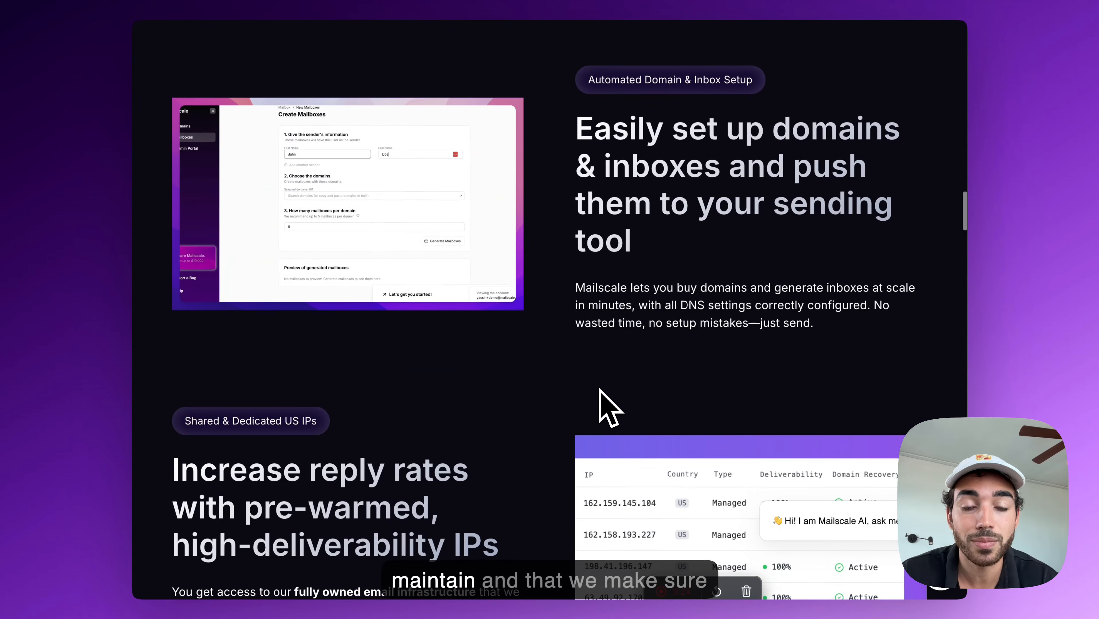
scroll(600, 390, down, 6)
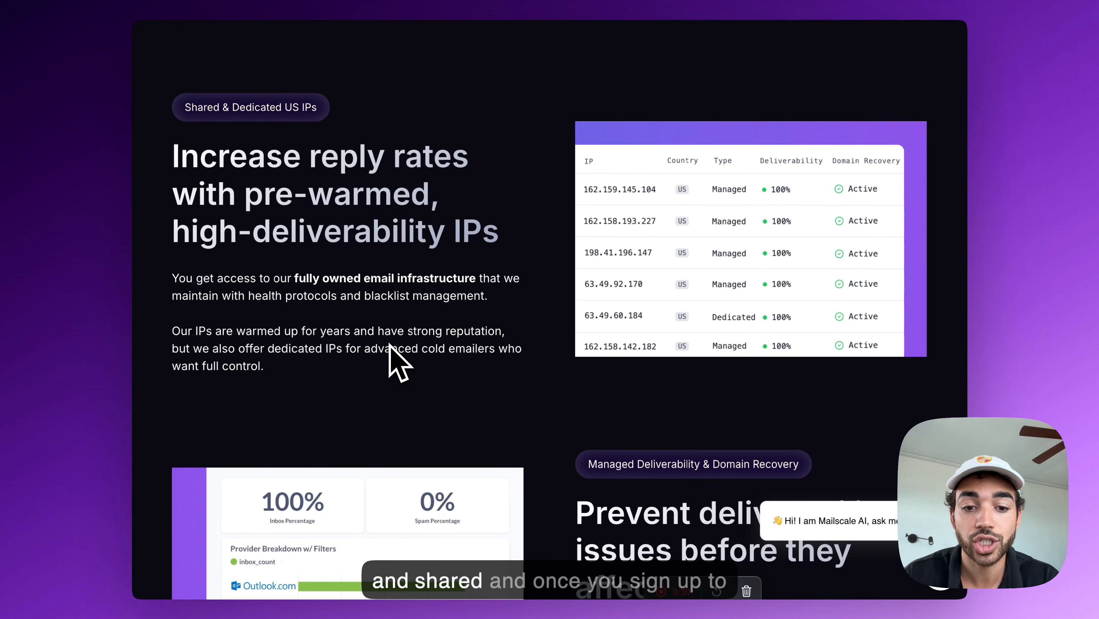
scroll(390, 345, down, 10)
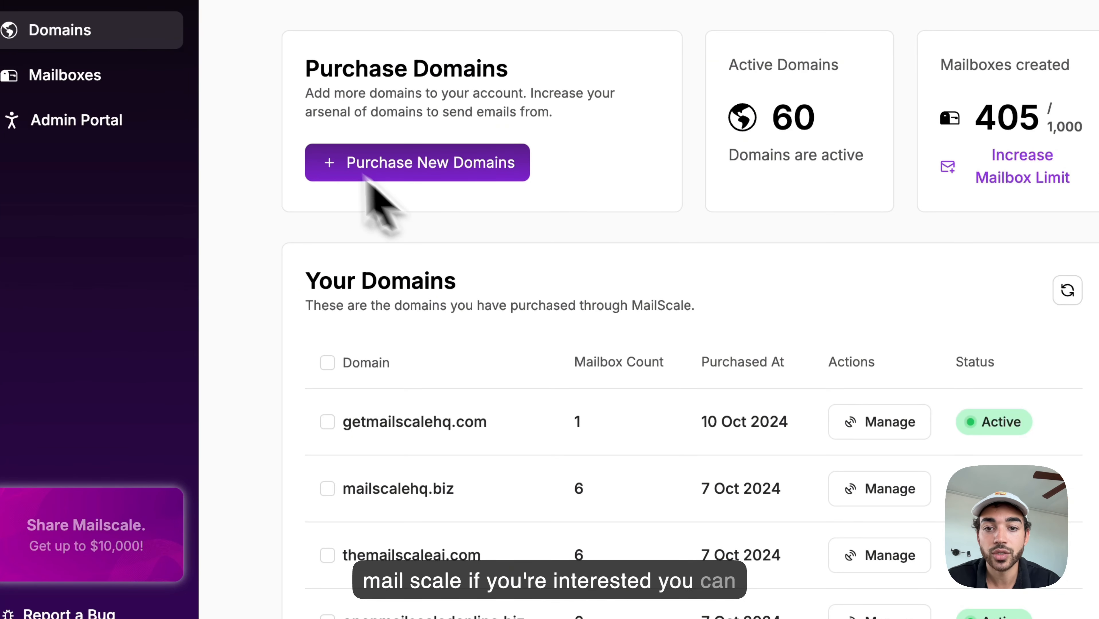
Step: Generate new .com and .co domain suggestions totalling $75.00 a year
click(447, 162)
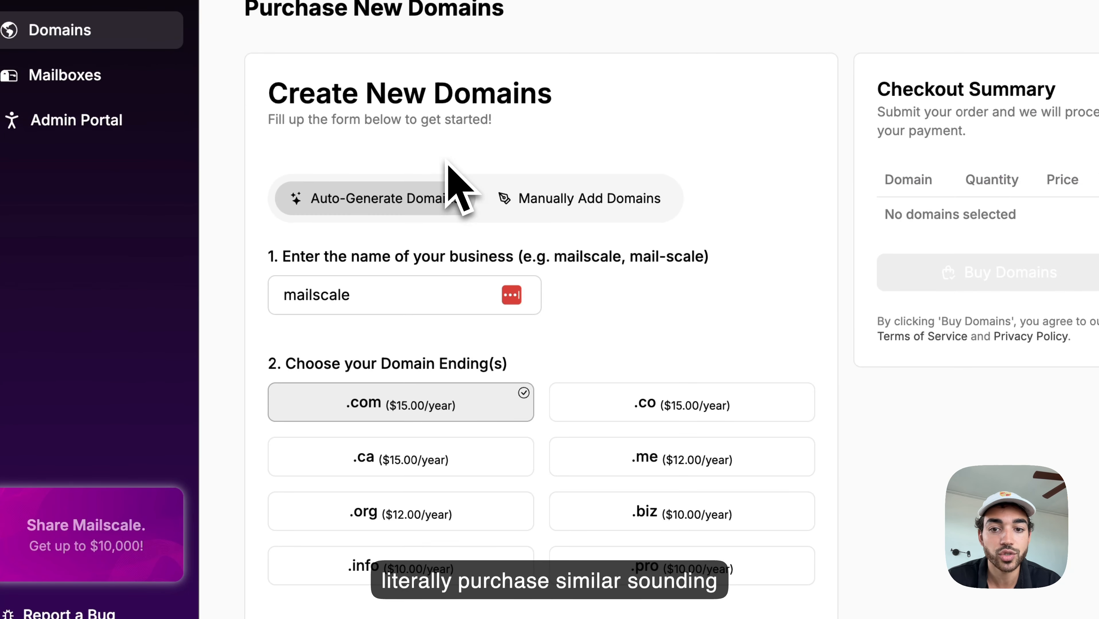
scroll(382, 295, down, 5)
click(651, 222)
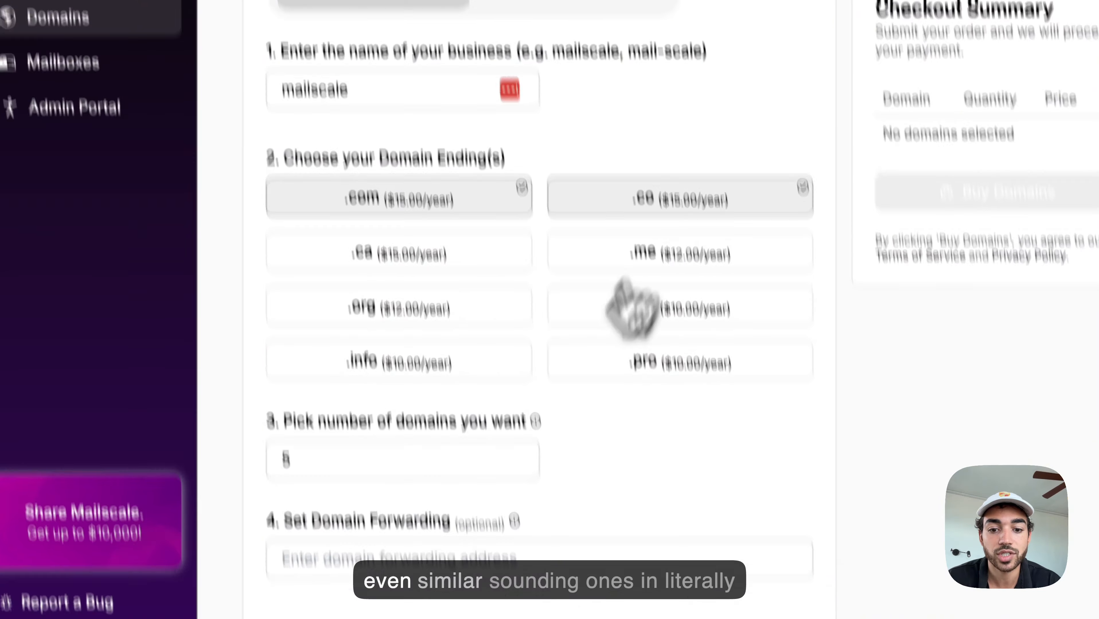
click(463, 491)
scroll(590, 343, down, 5)
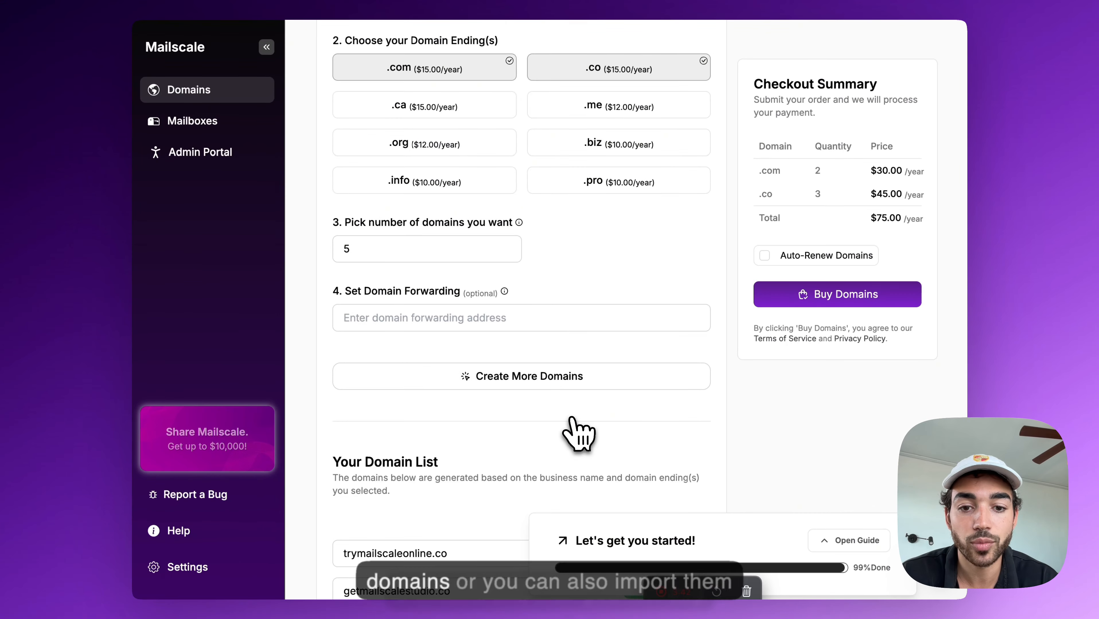
scroll(590, 339, down, 5)
Step: Visit Create New Mailboxes, then return to the mailbox list showing 410 of 1,000
click(219, 123)
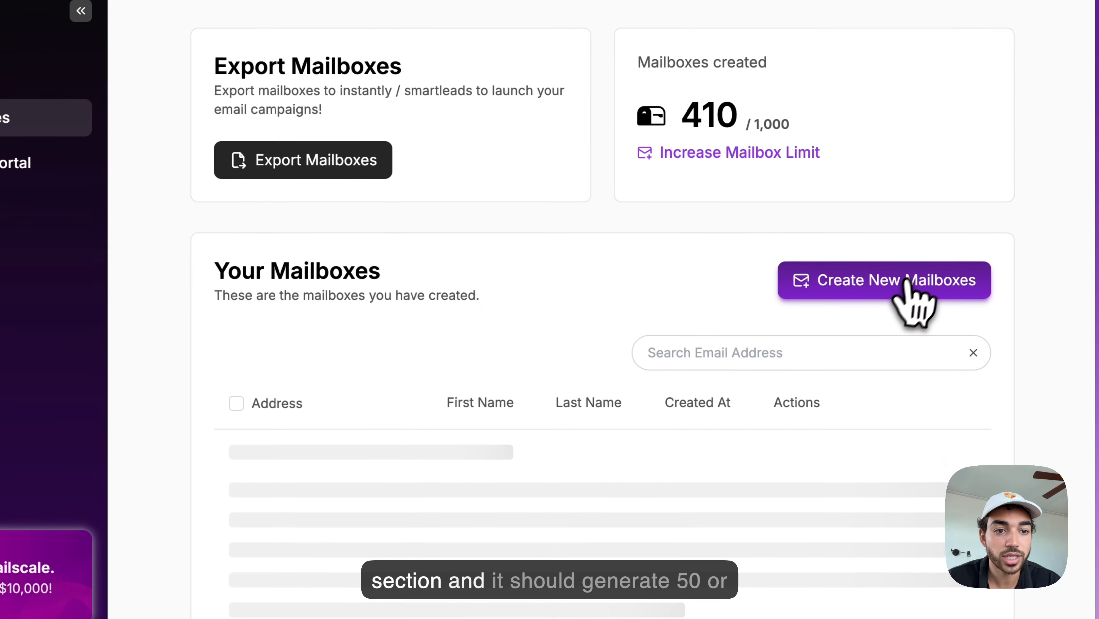
click(1028, 332)
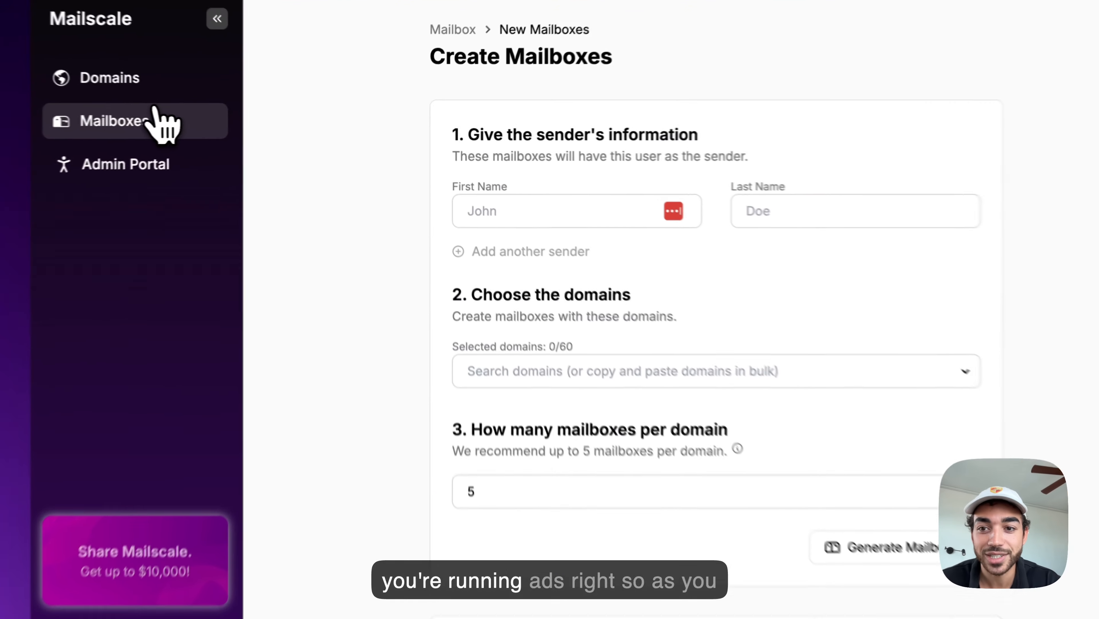
click(230, 115)
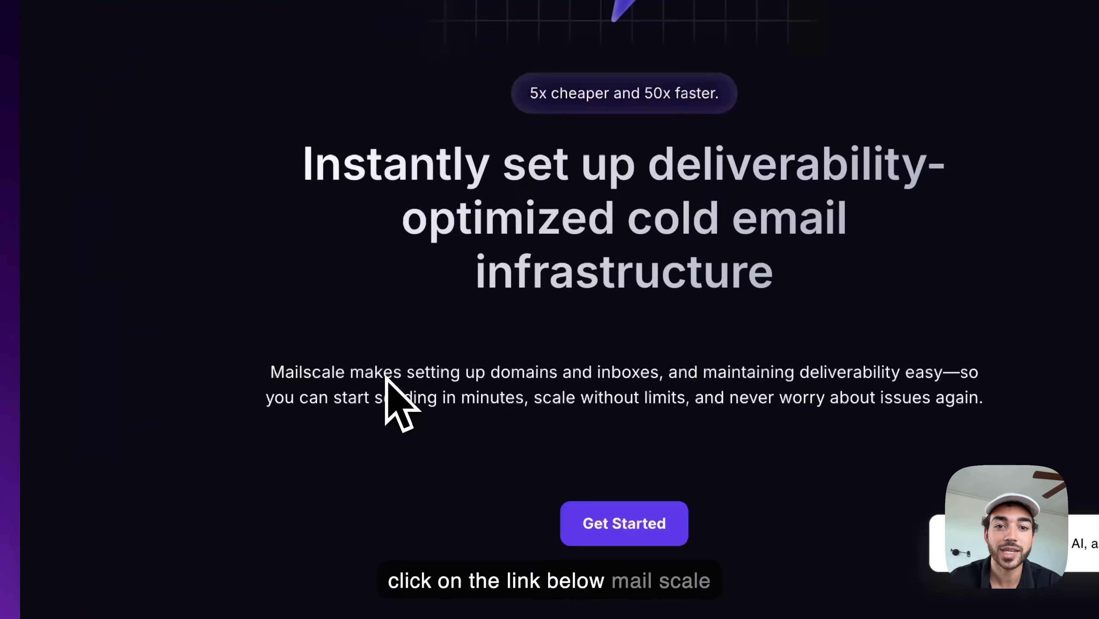
scroll(397, 400, down, 10)
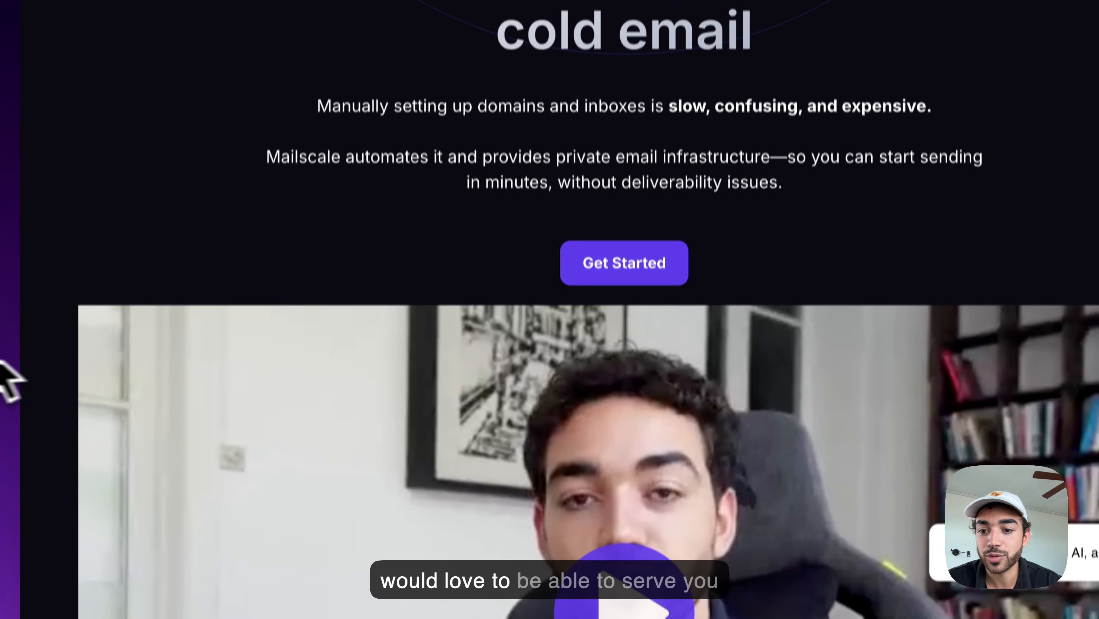
scroll(7, 373, up, 1)
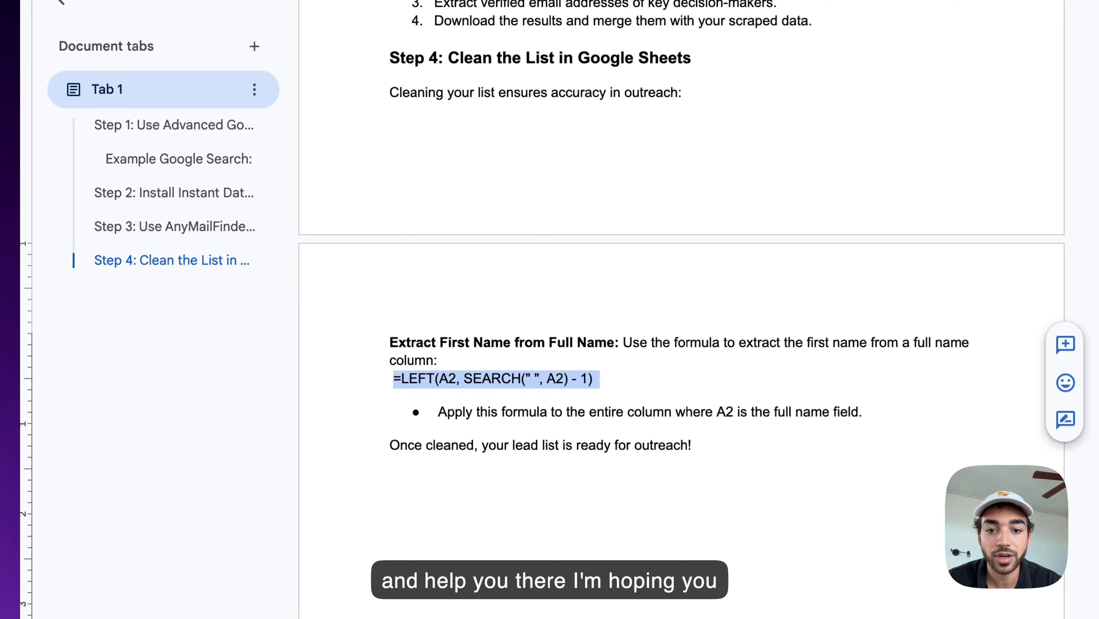